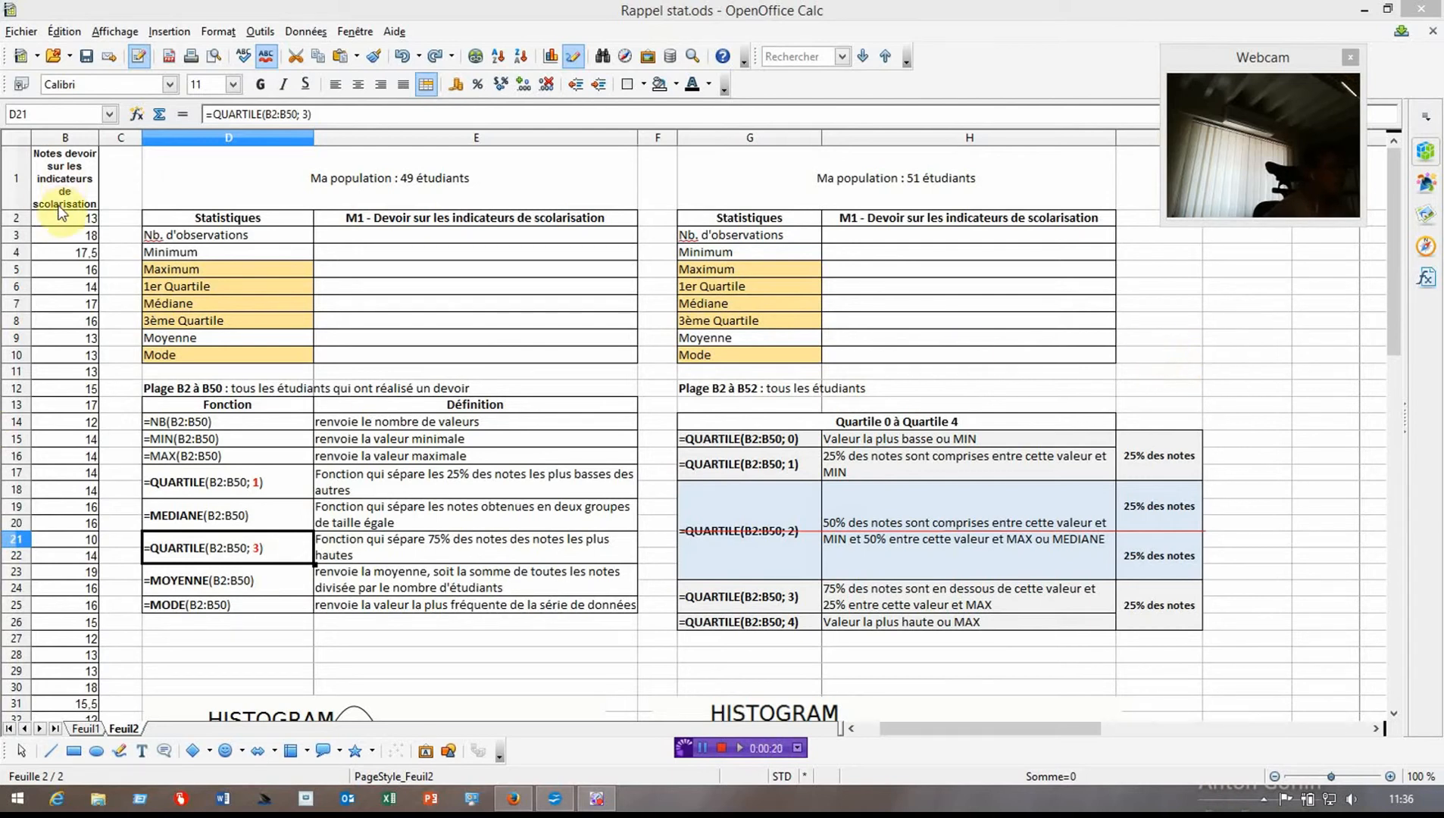
# - Examine the grades in column B, the two population headings and the empty statistics table for 49 students
pyautogui.click(58, 138)
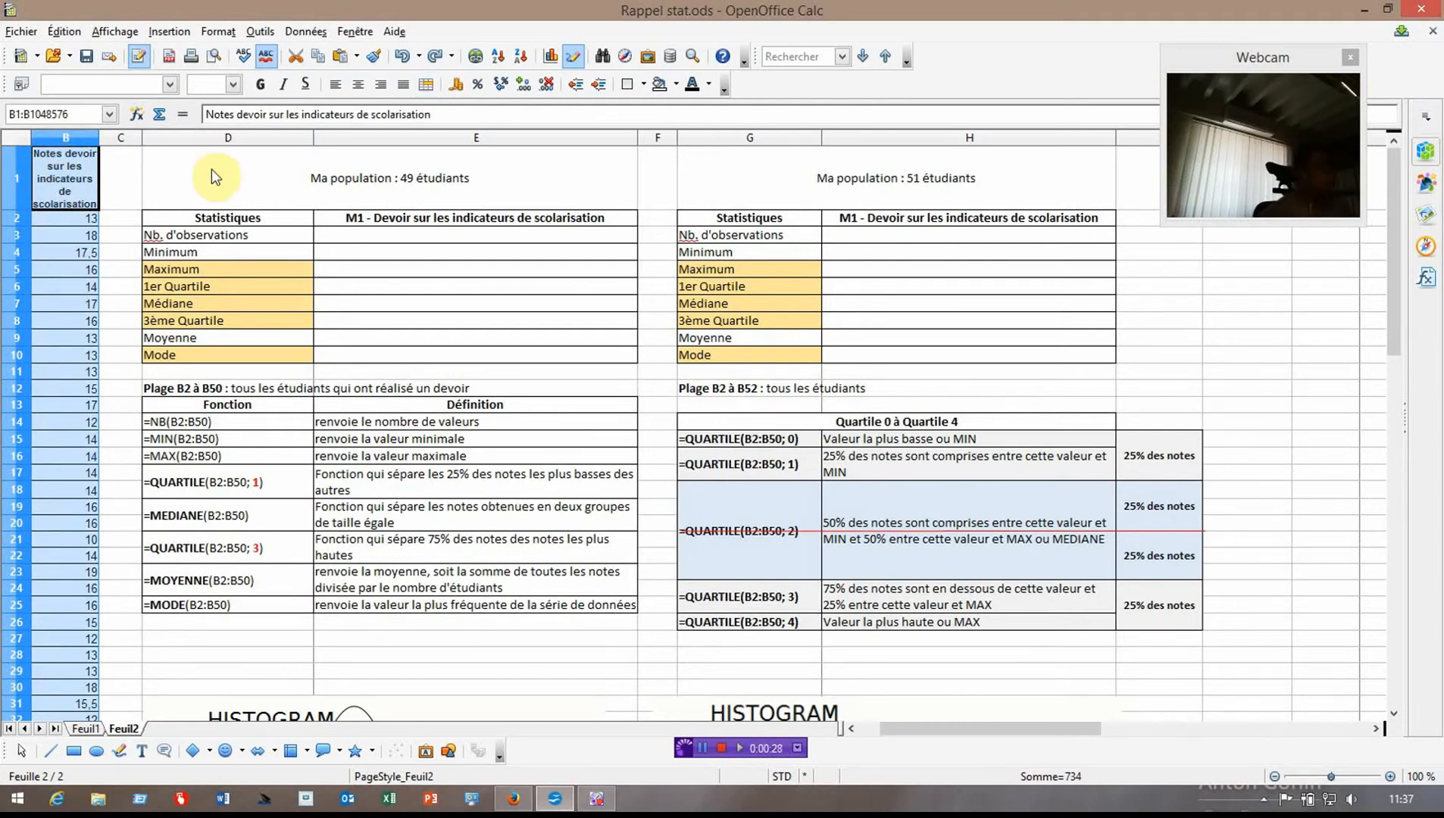
pyautogui.click(243, 172)
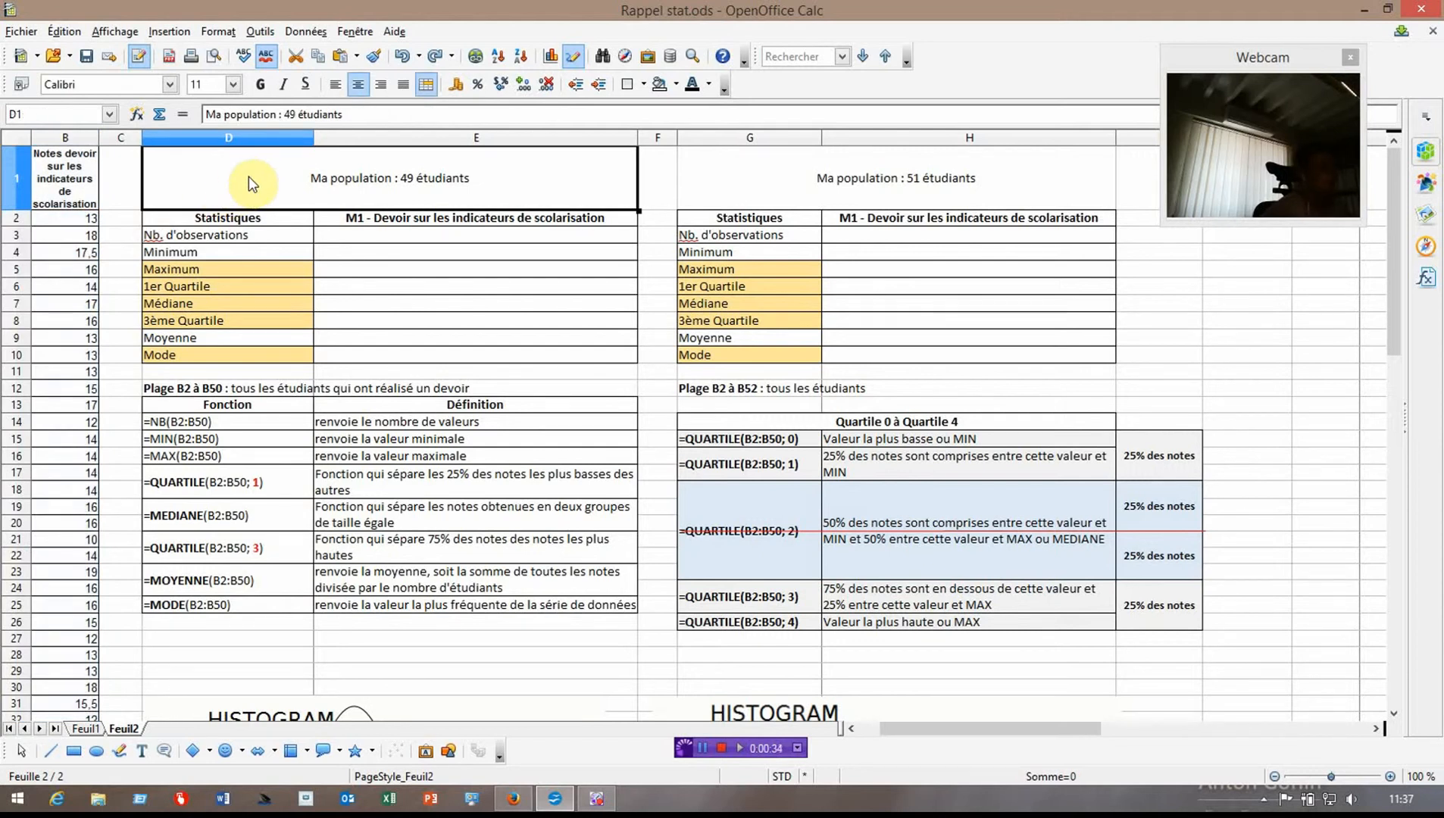
pyautogui.press('Right')
pyautogui.press('Right')
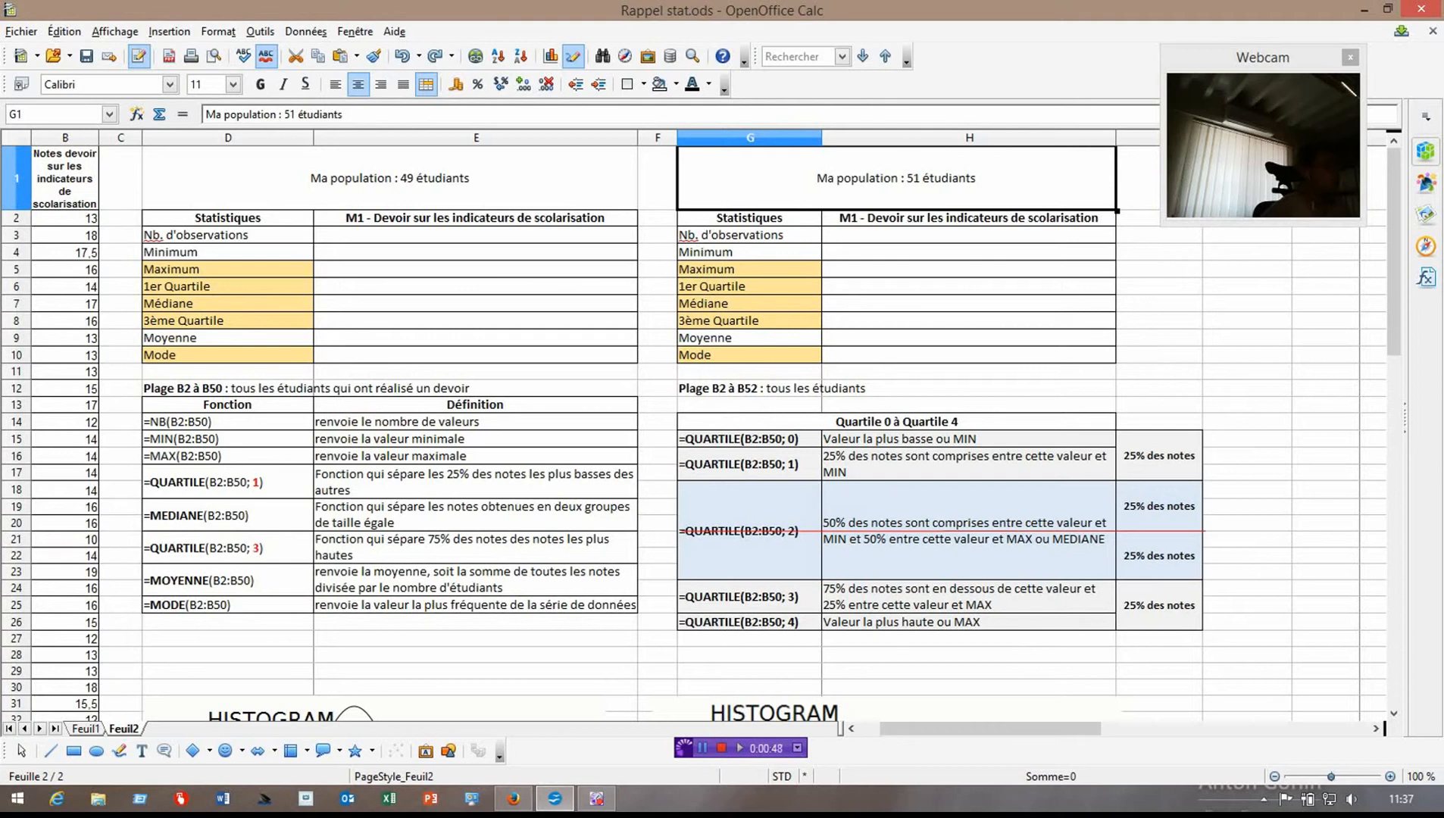
pyautogui.moveTo(222, 220); pyautogui.dragTo(381, 357)
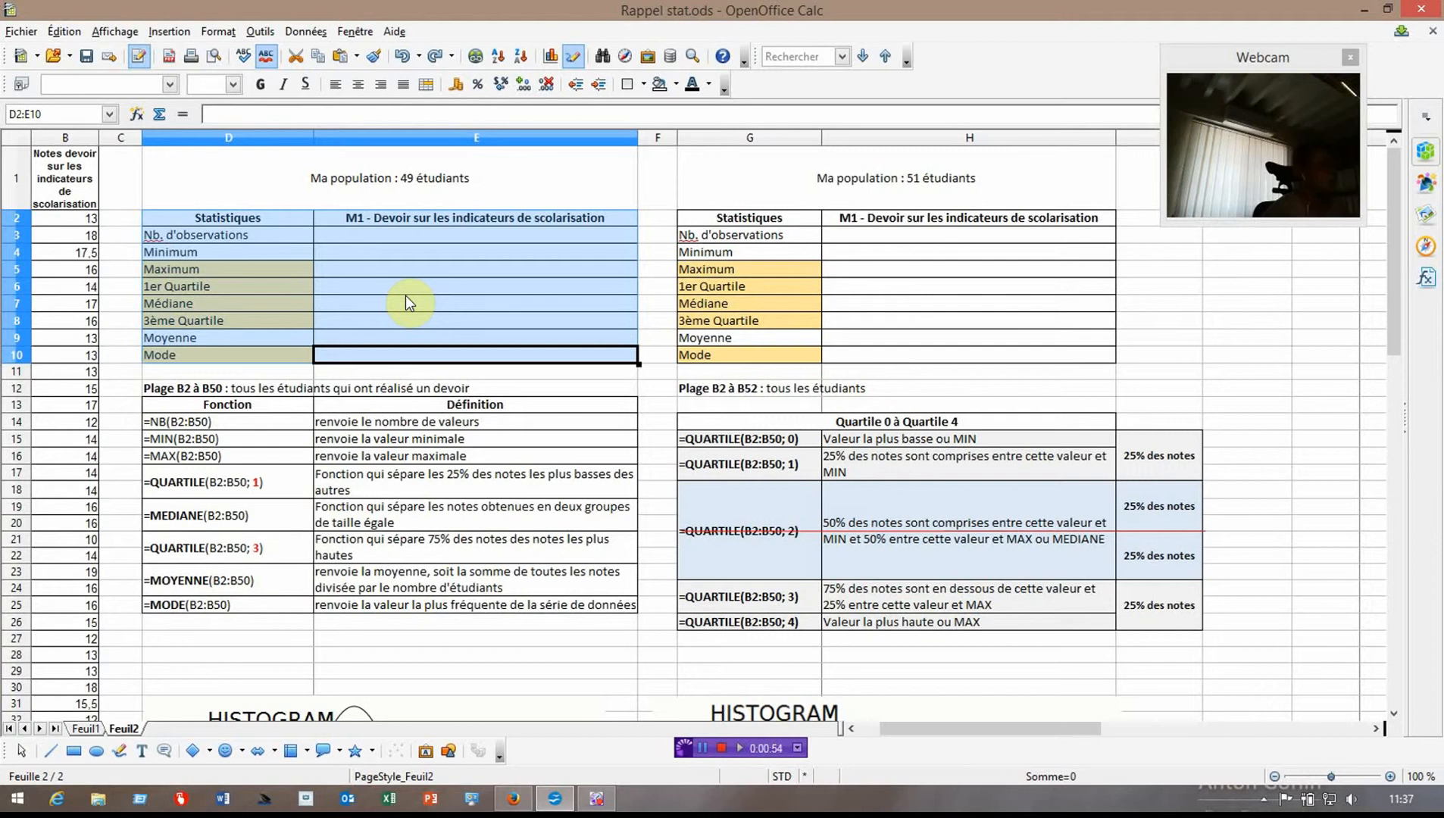
# - Review the NB, MIN and MAX formulas and their definitions in the function reference table
pyautogui.click(245, 420)
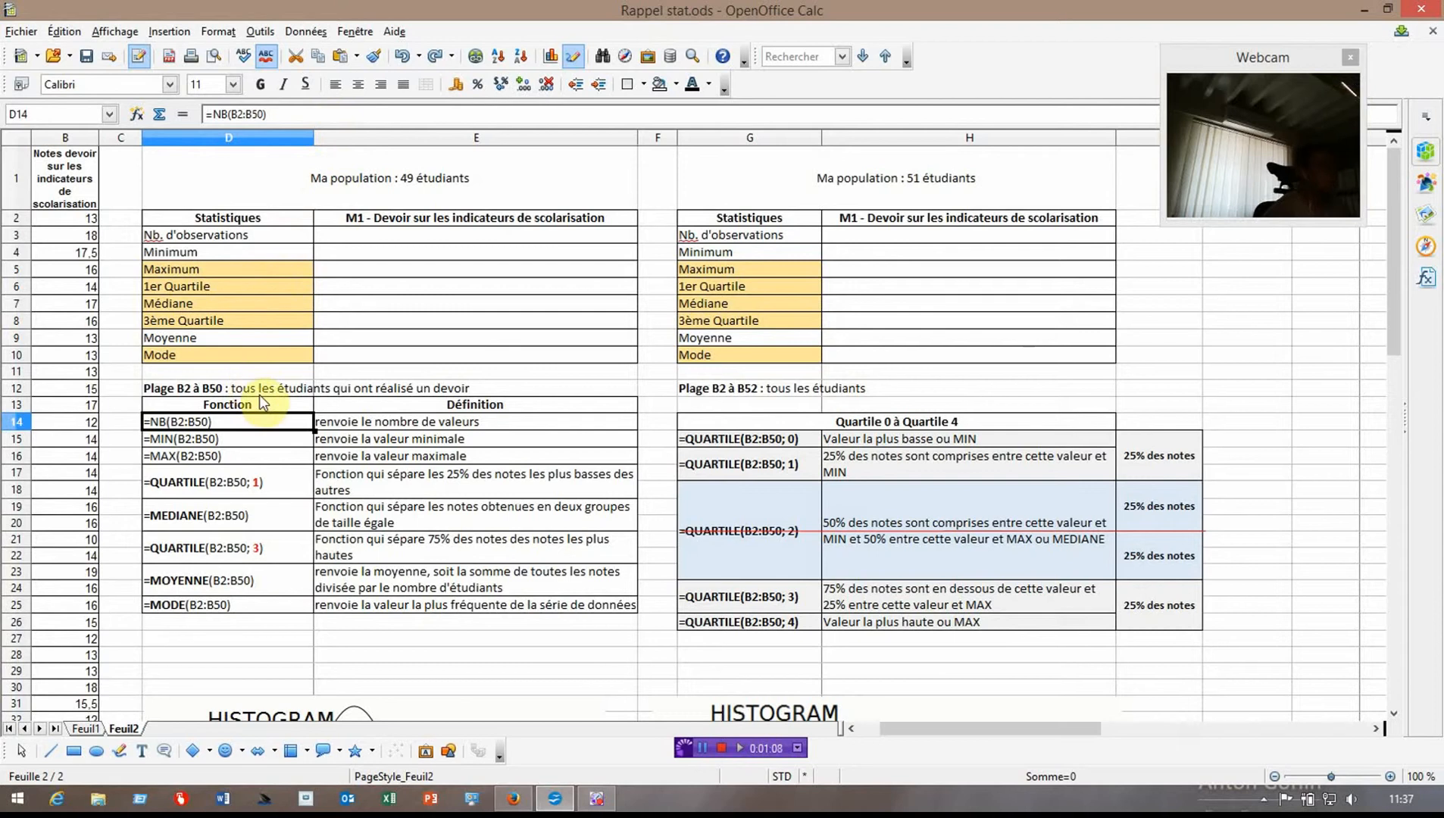
pyautogui.press('Right')
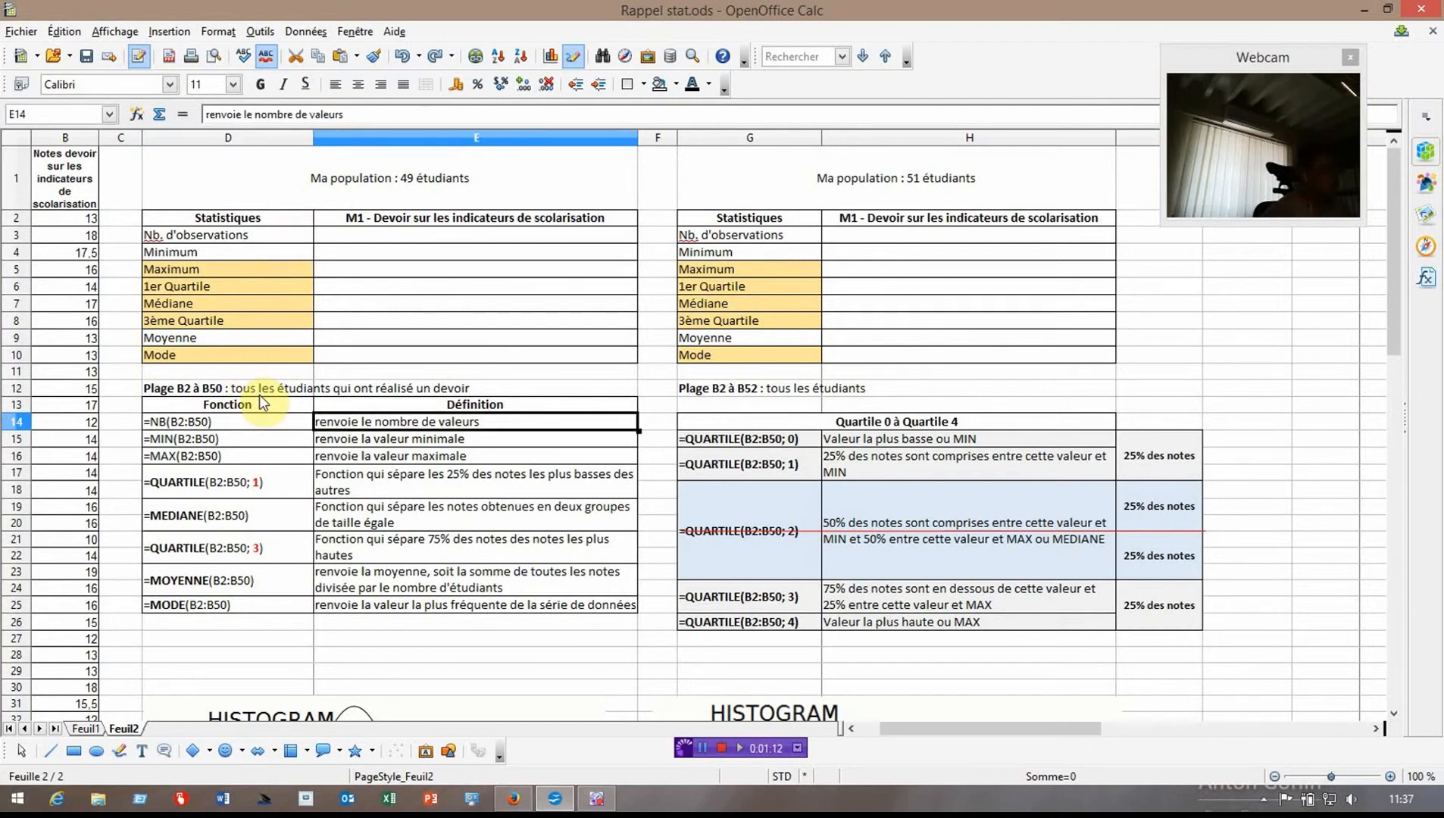
pyautogui.click(273, 447)
pyautogui.press('Right')
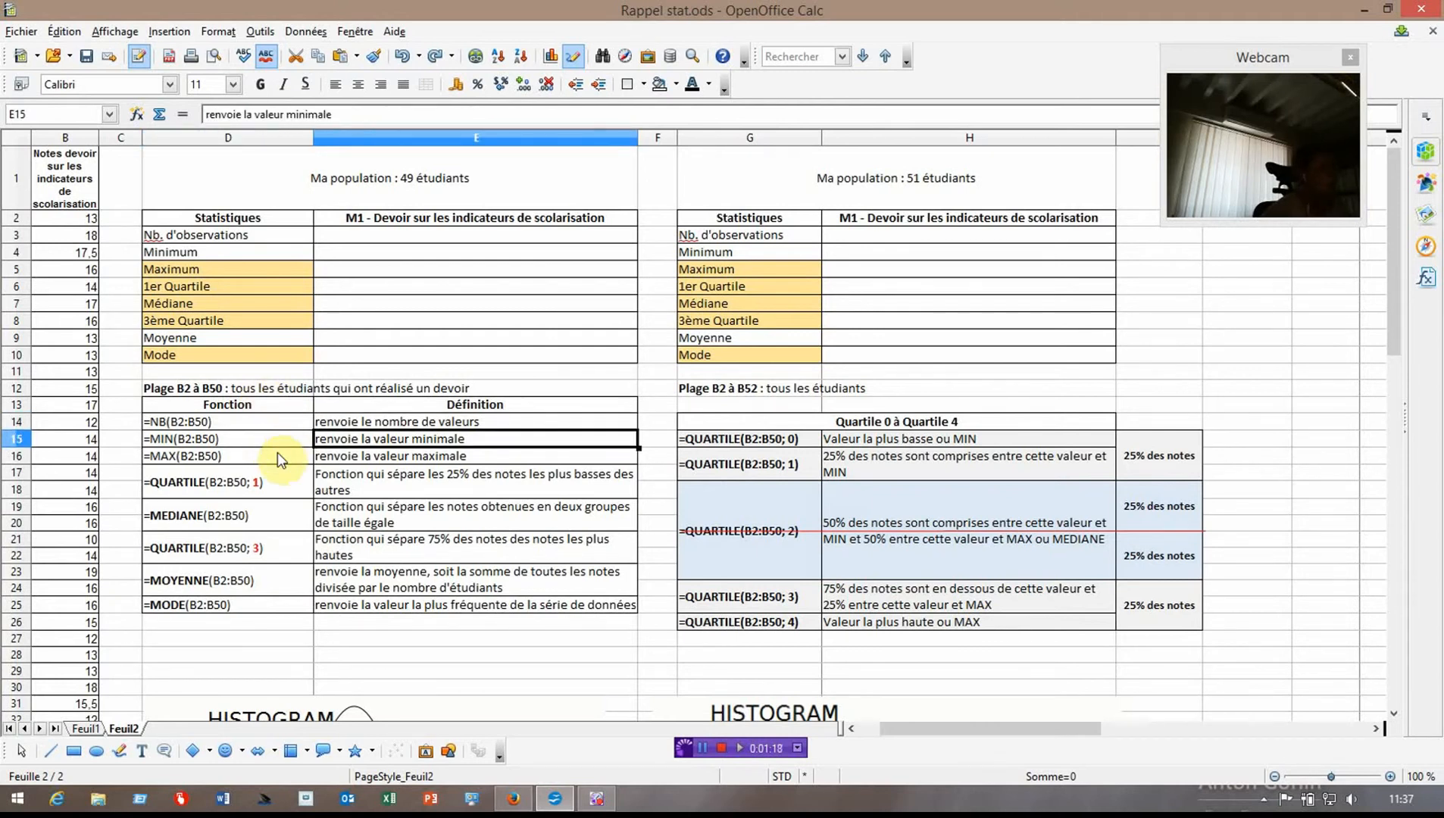
pyautogui.click(276, 454)
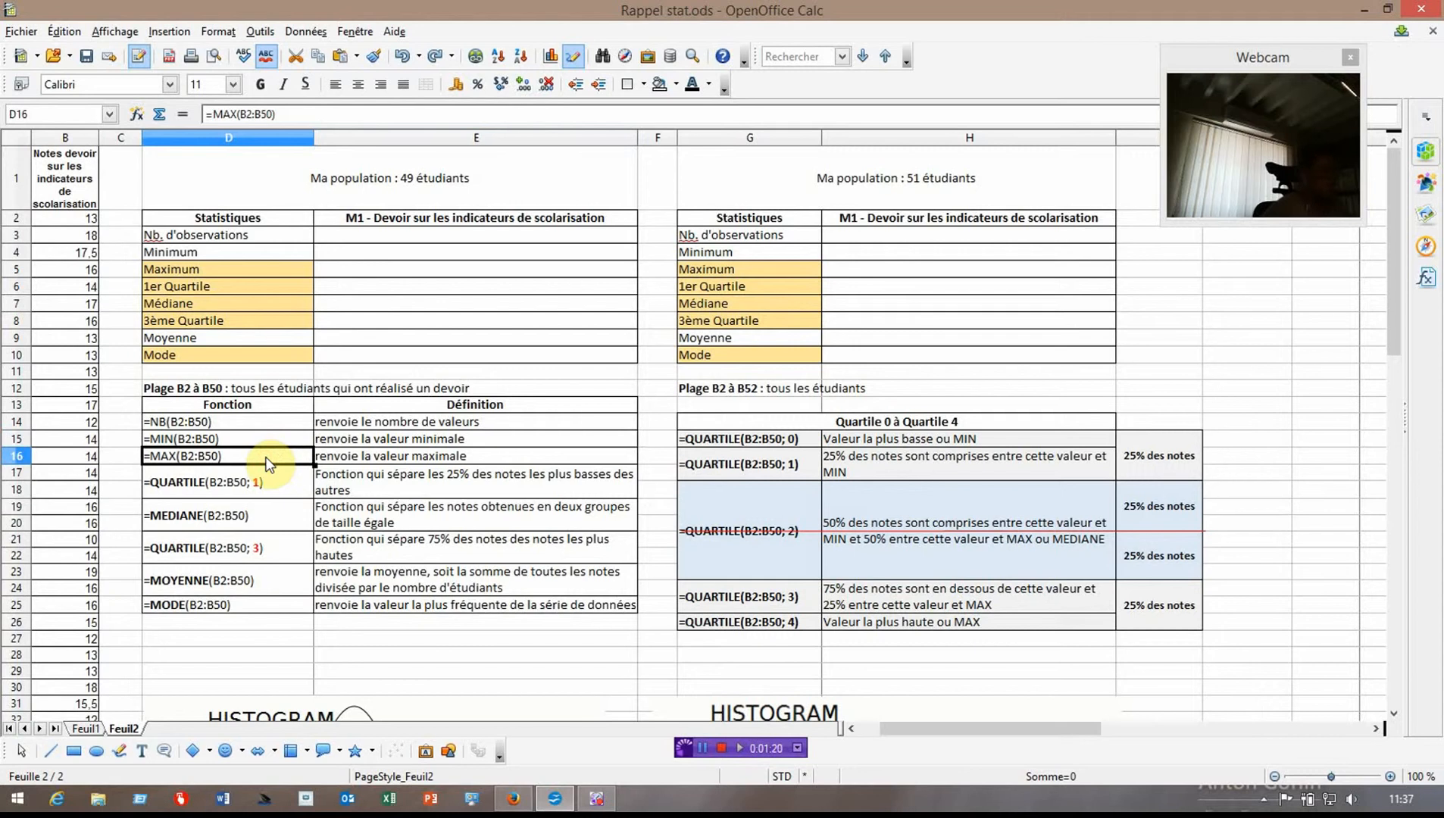
pyautogui.press('Right')
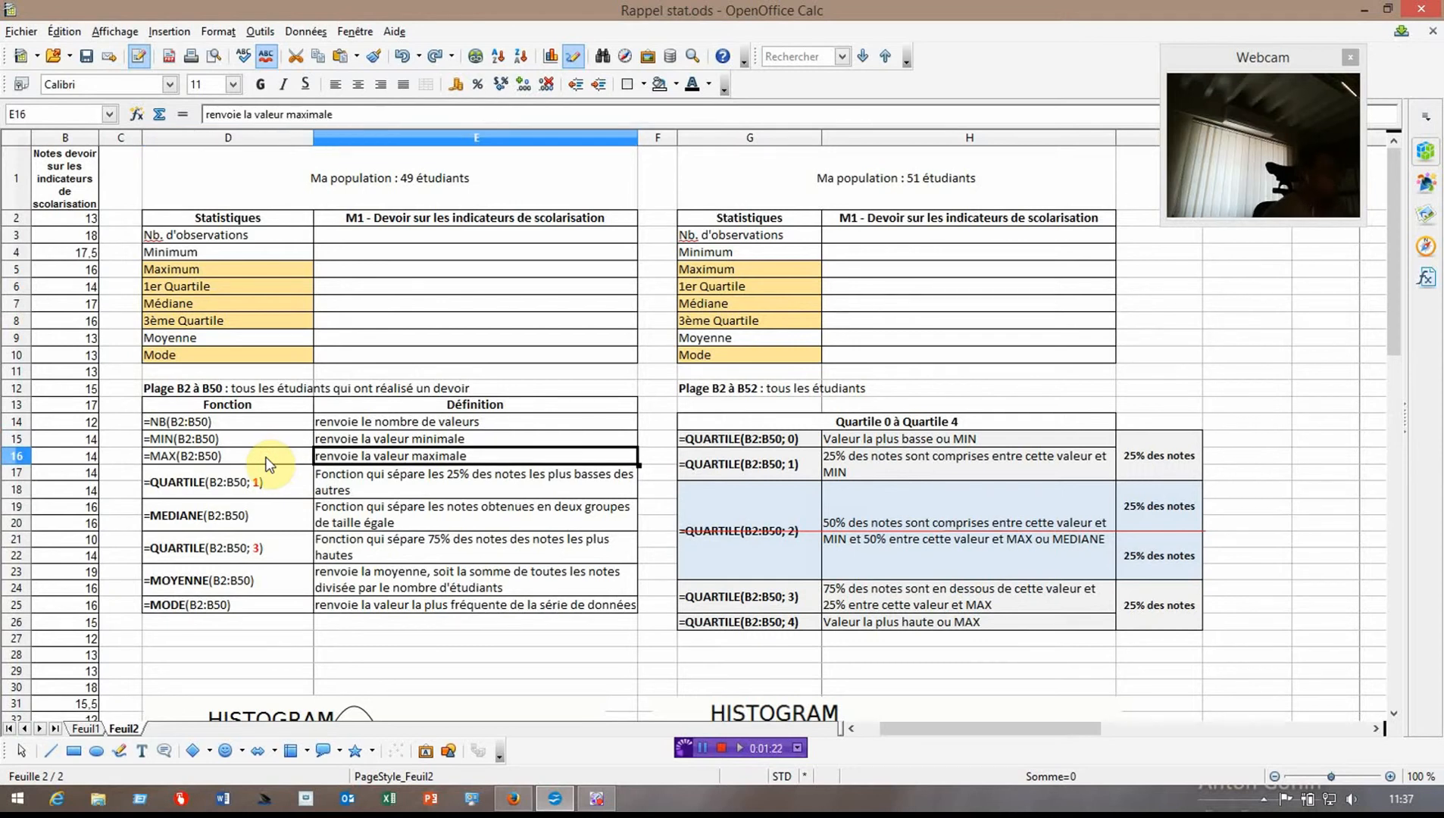
# - Review the QUARTILE, MEDIANE, MOYENNE and MODE formulas and their definitions in the function reference table
pyautogui.click(272, 482)
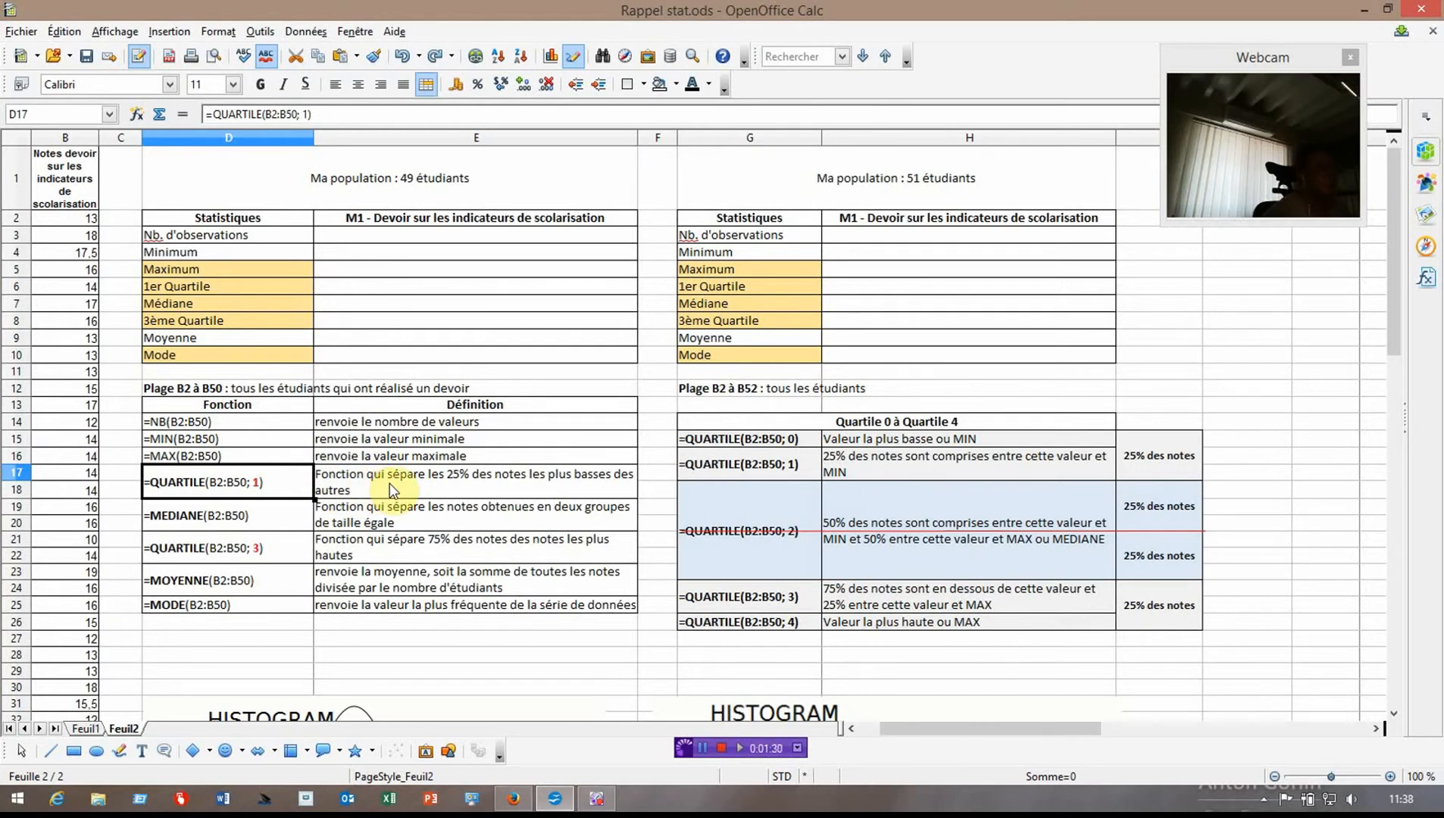
pyautogui.click(282, 516)
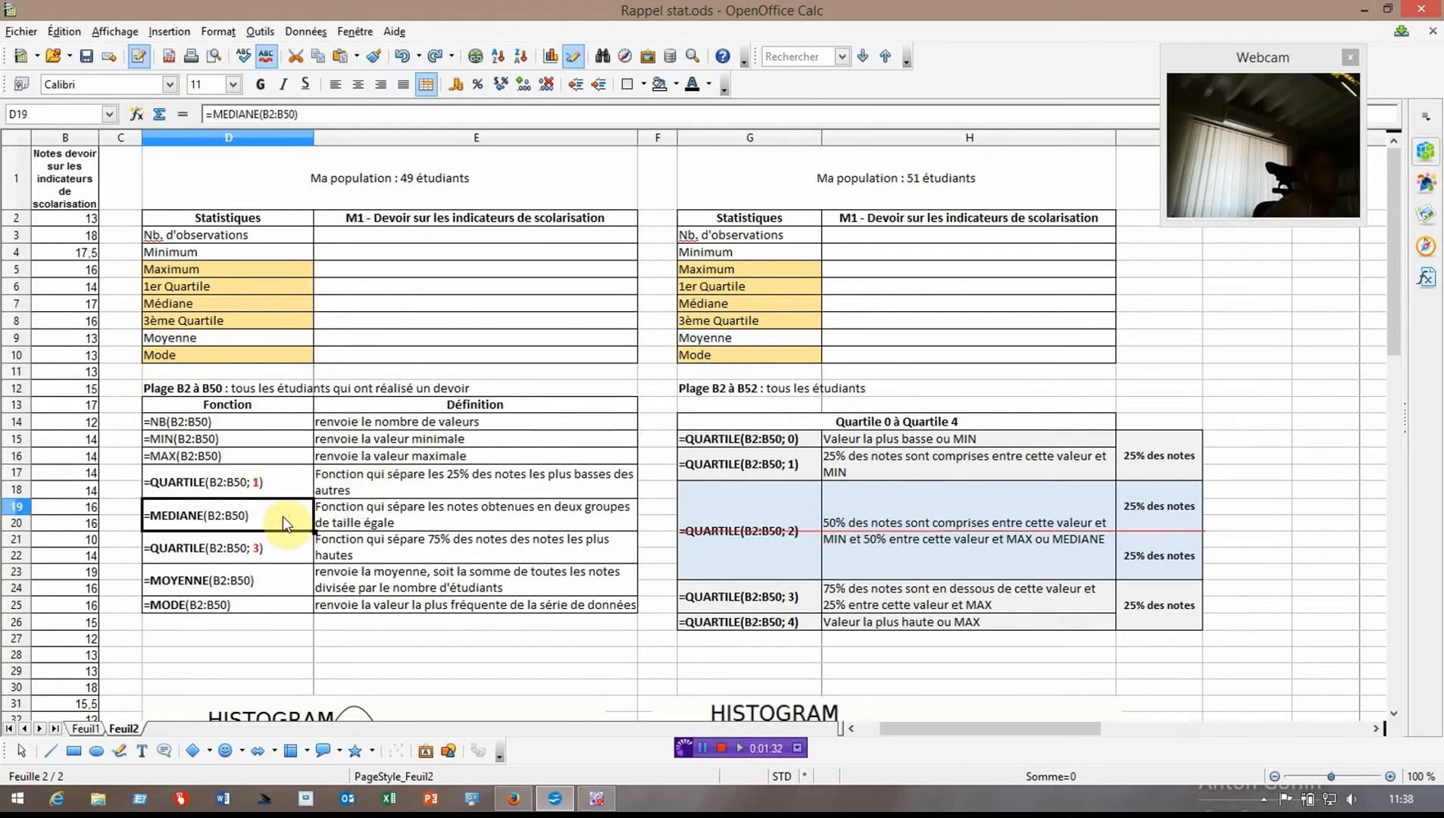
pyautogui.press('Right')
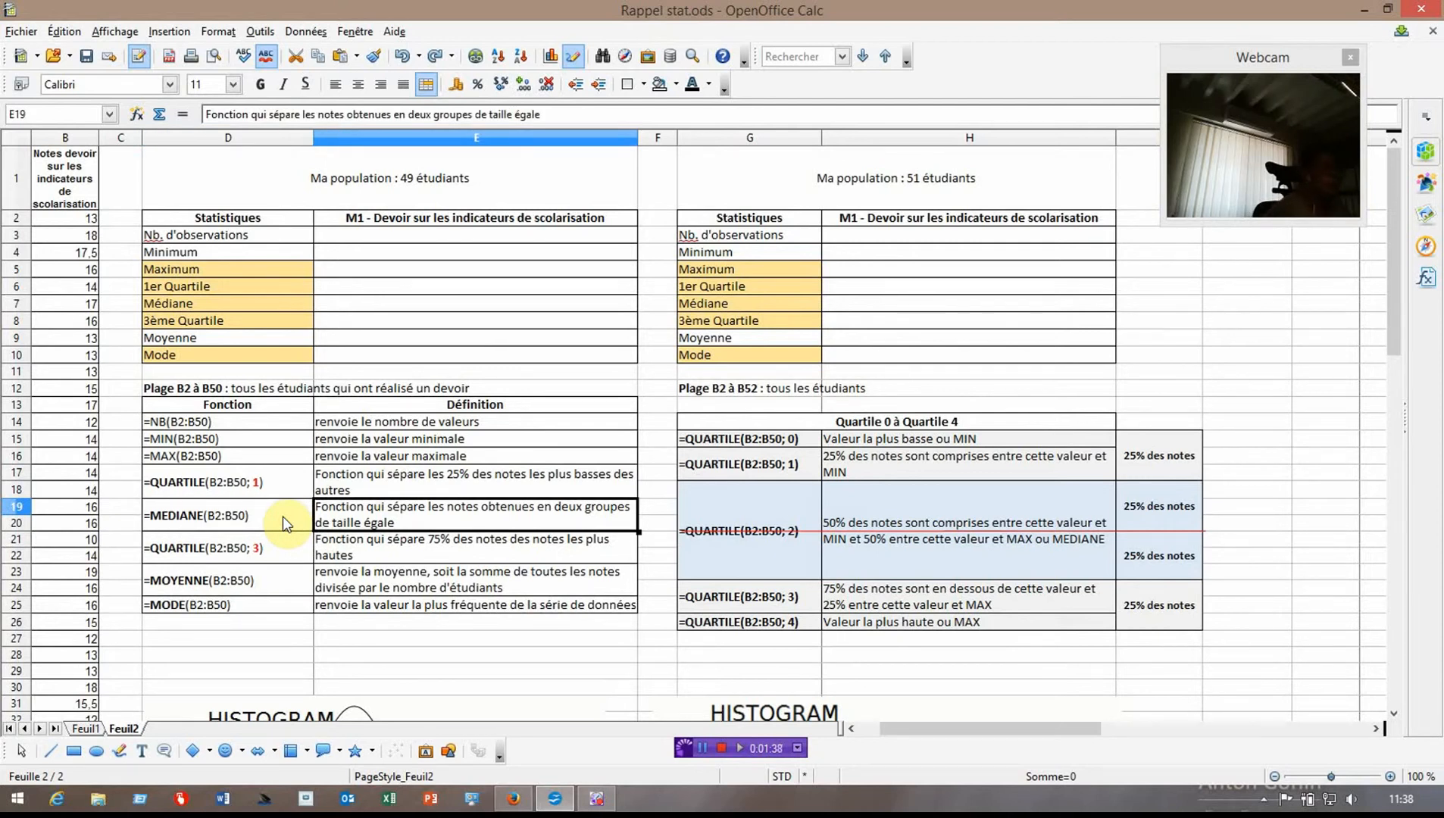
pyautogui.click(282, 548)
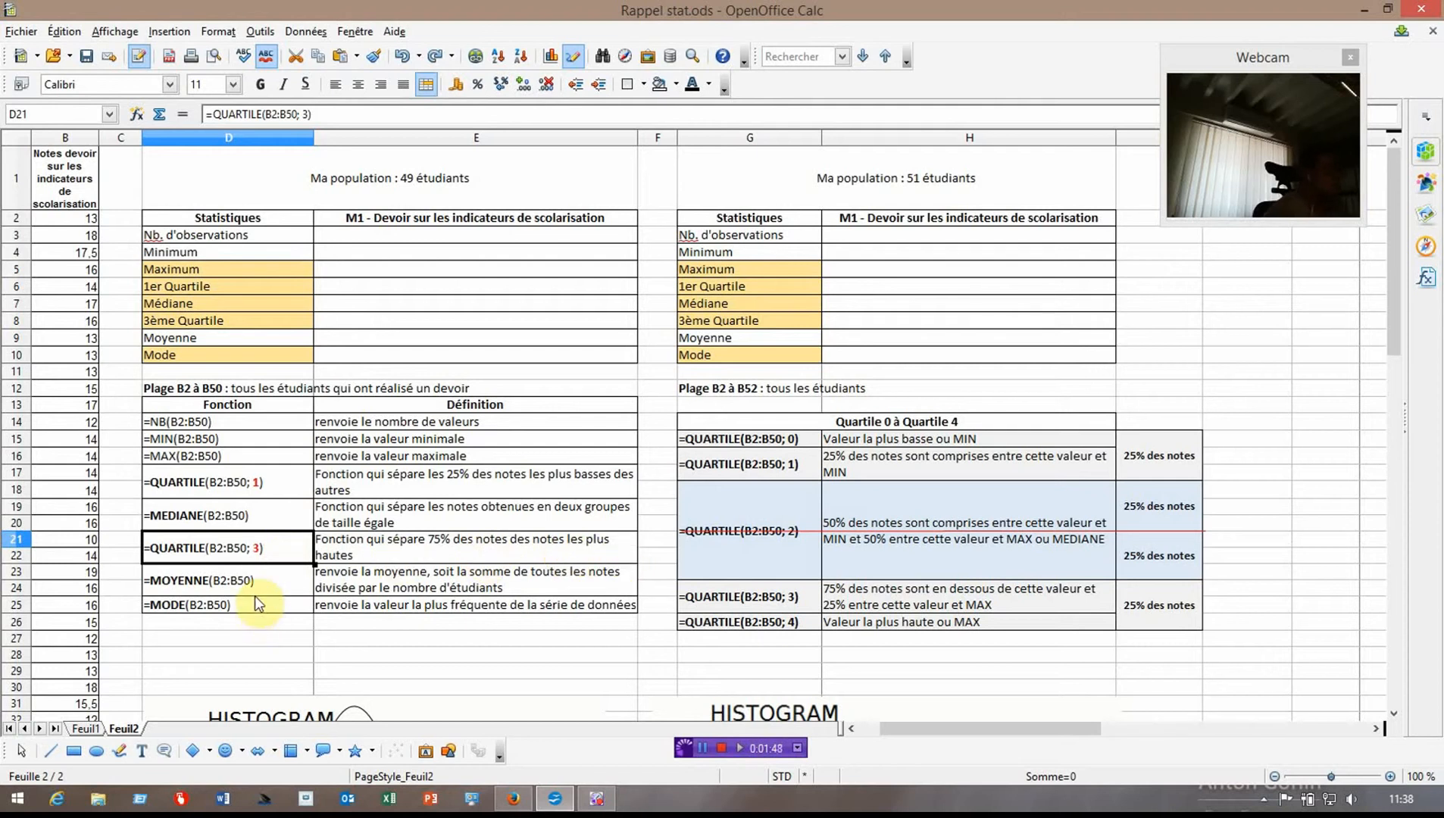
pyautogui.click(284, 590)
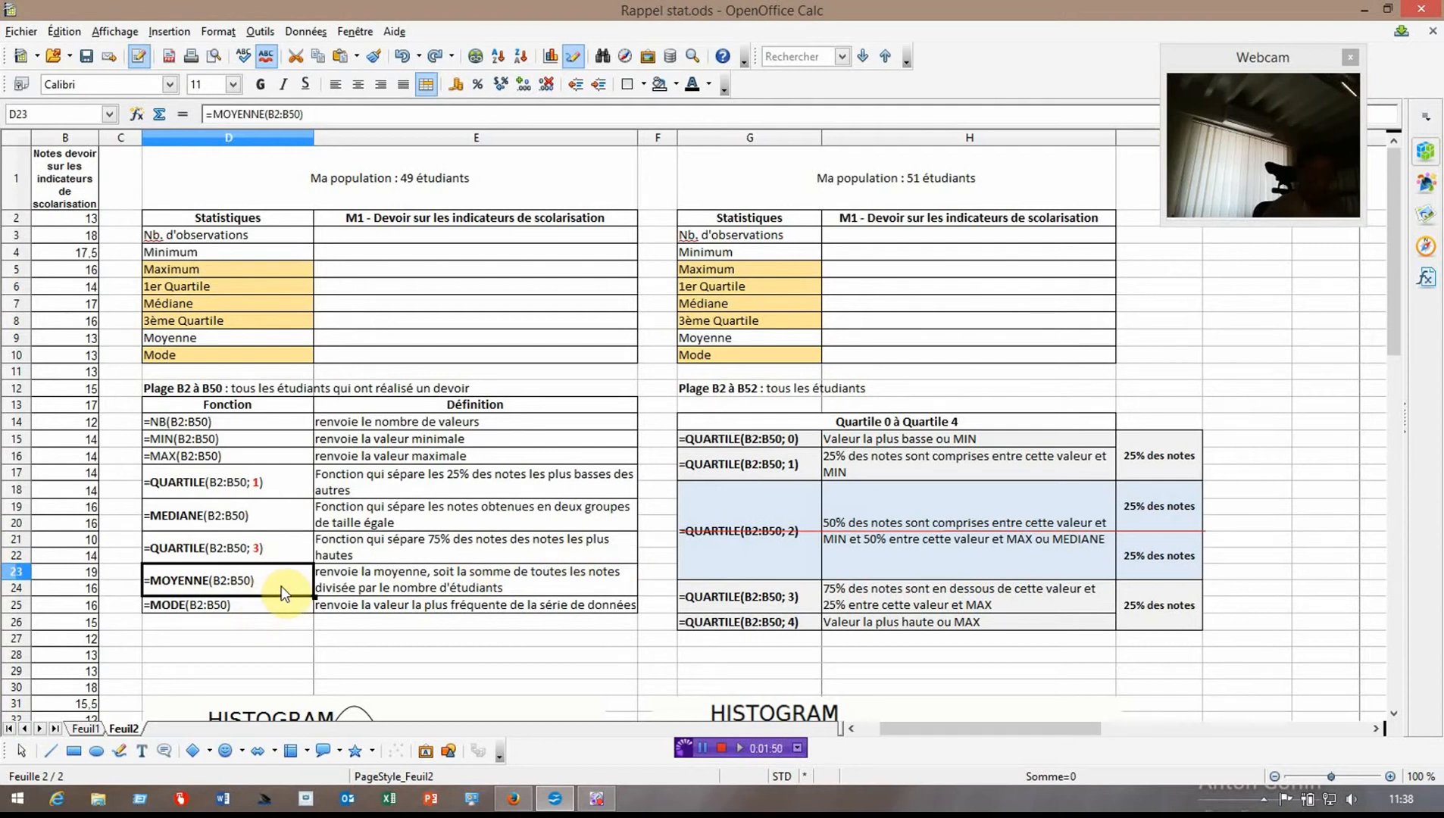
pyautogui.press('Right')
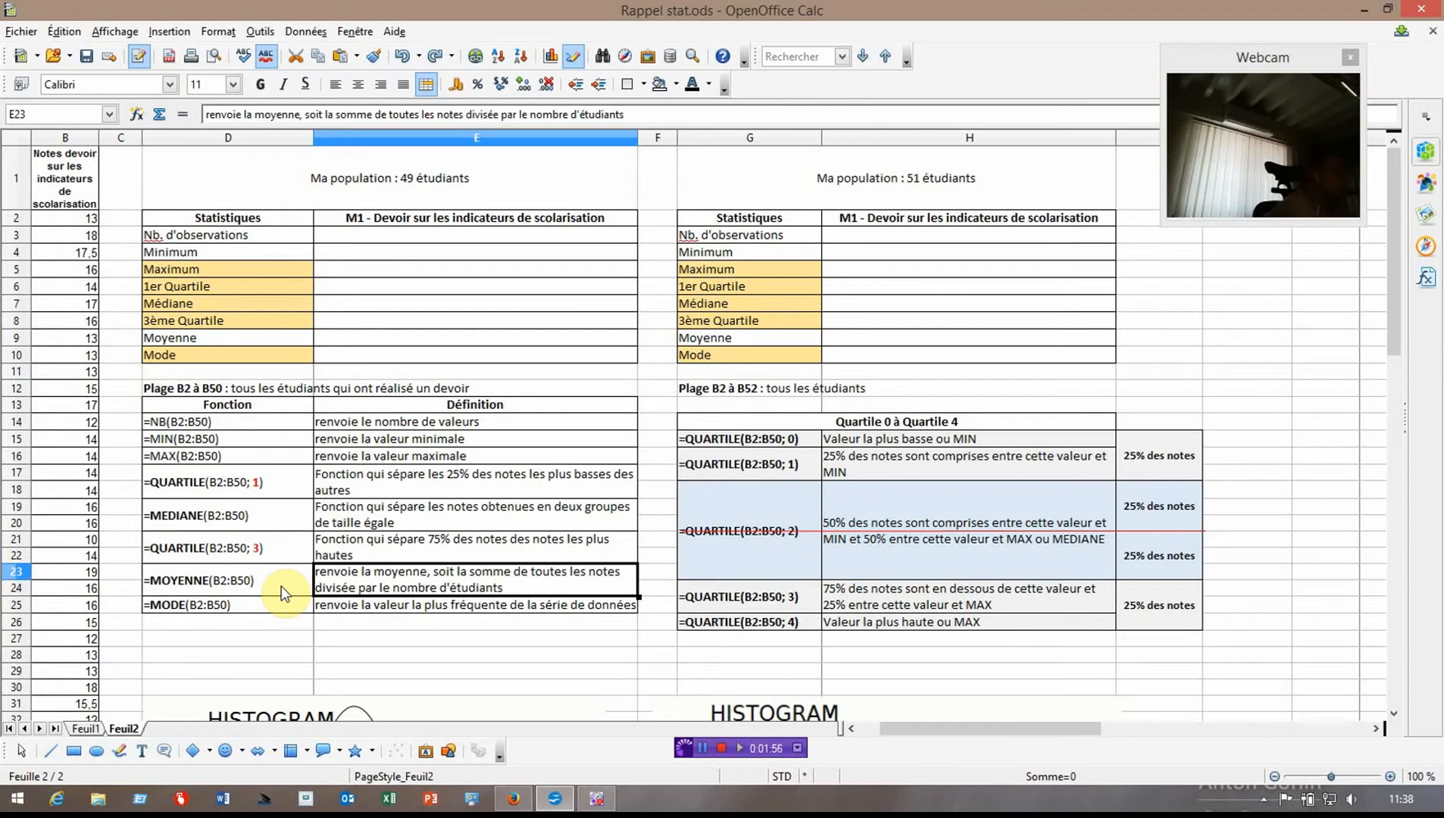
pyautogui.click(274, 611)
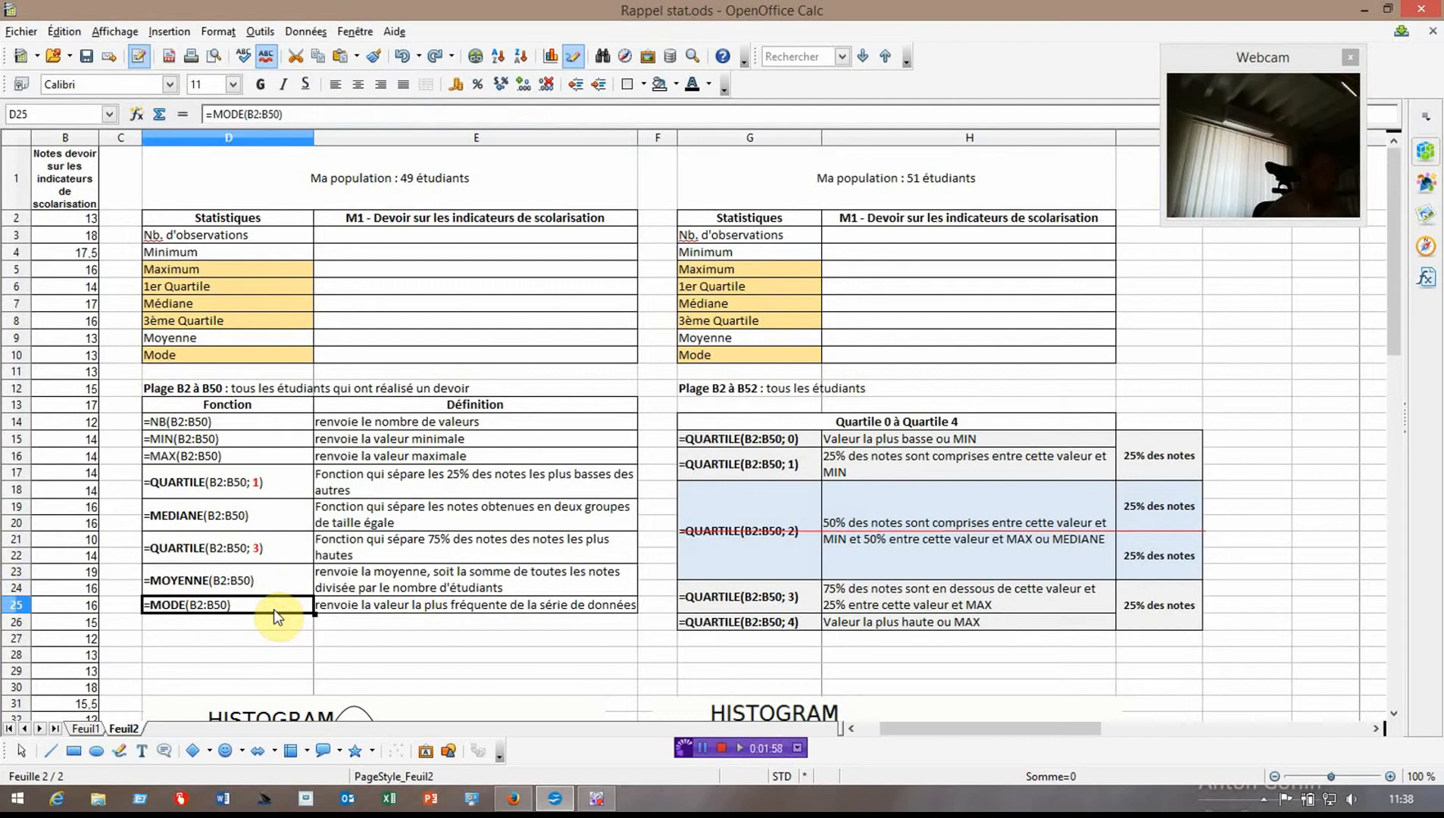
pyautogui.press('Right')
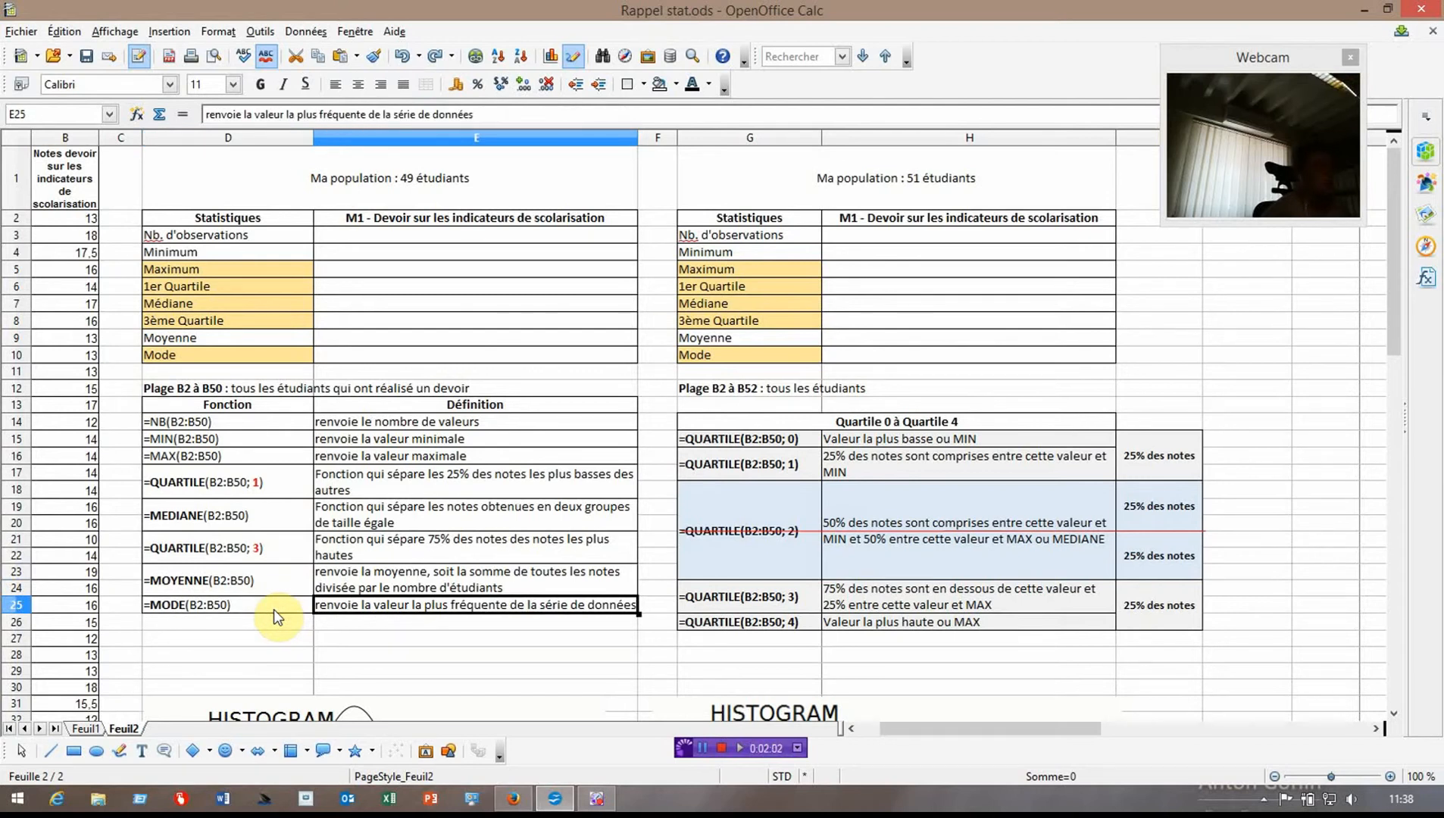
# - Examine the Quartile 0 à Quartile 4 table, covering each QUARTILE formula and the "25% des notes" groups beside them
pyautogui.click(747, 421)
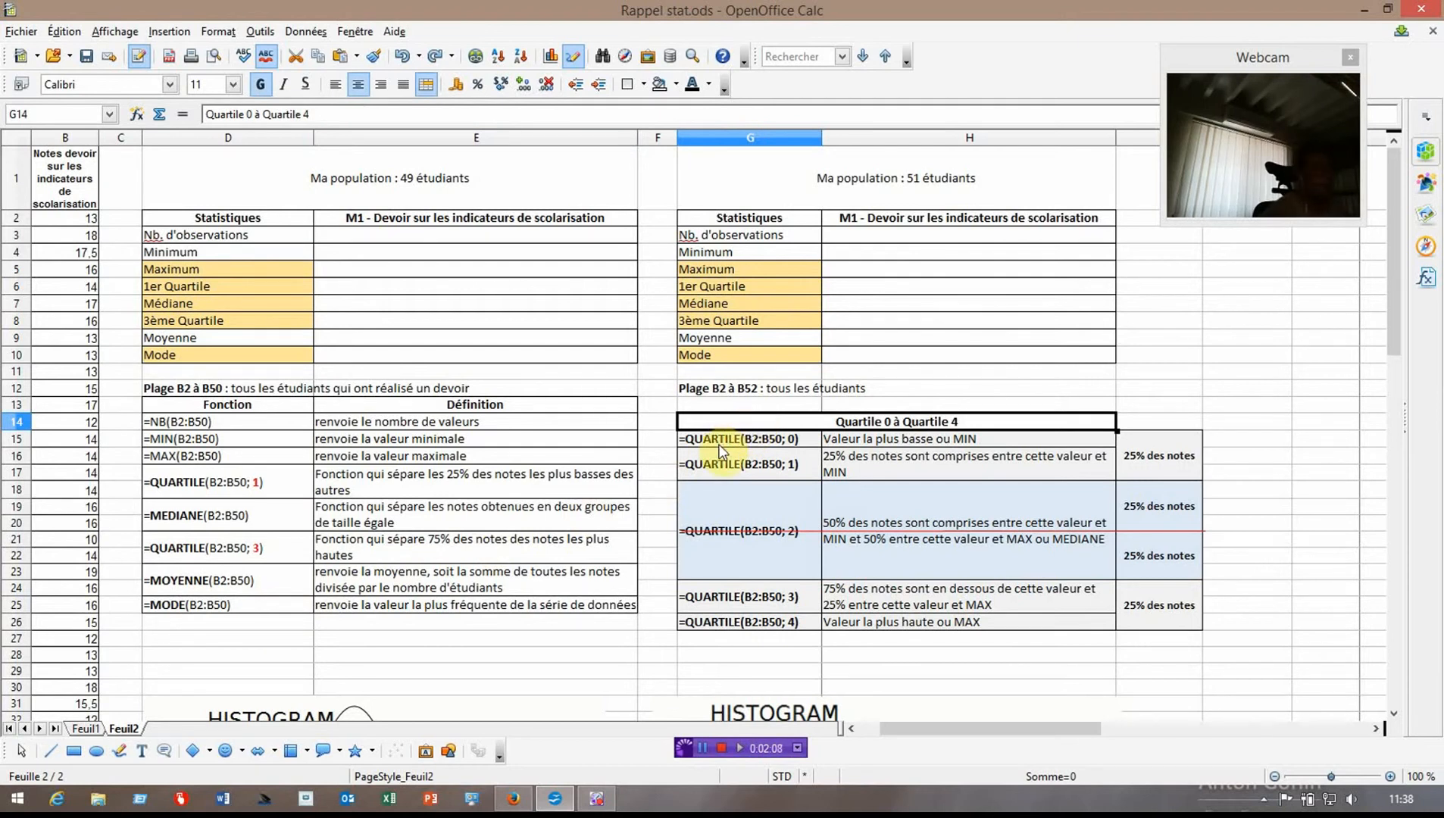
pyautogui.click(717, 440)
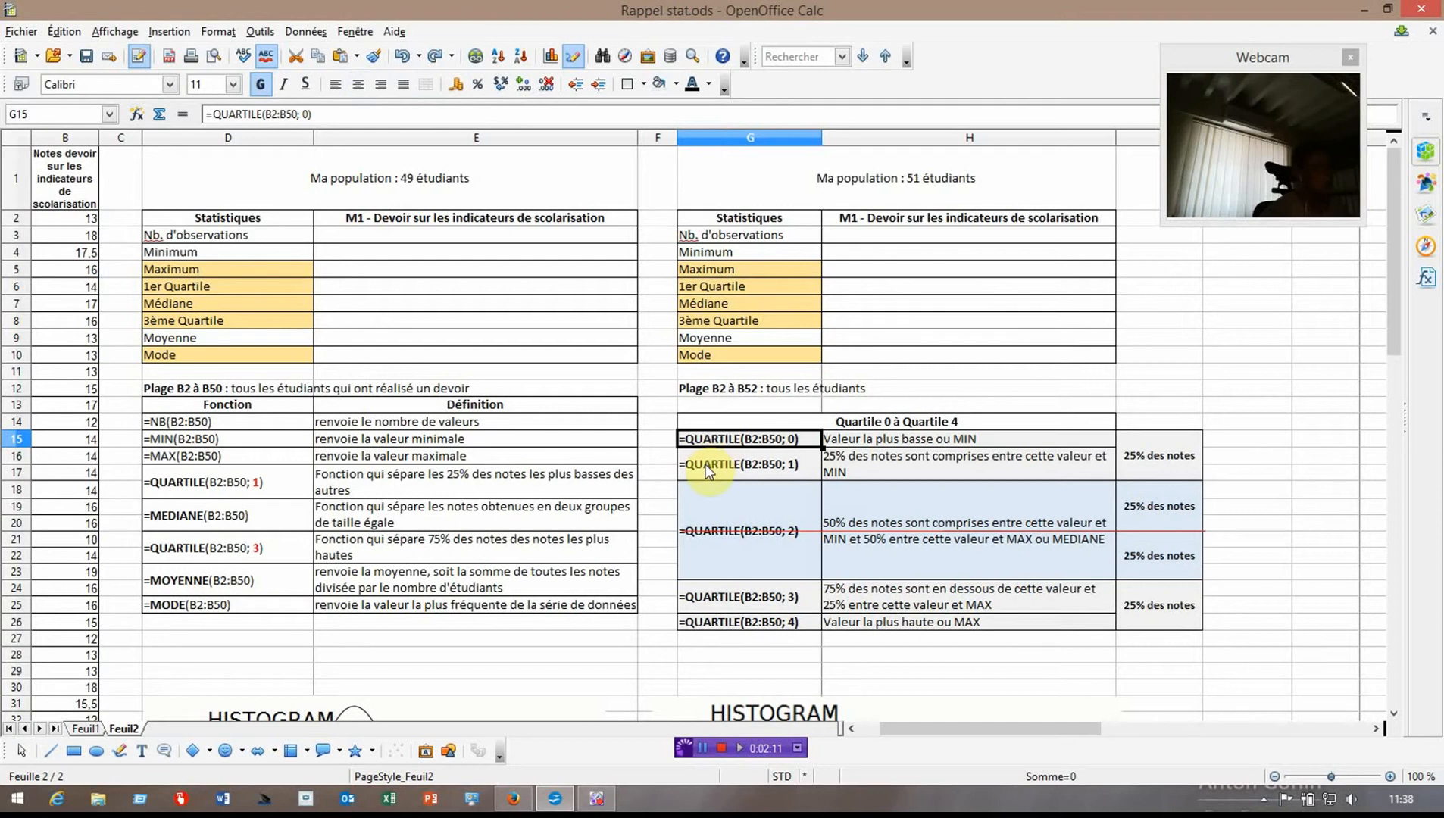
pyautogui.click(706, 468)
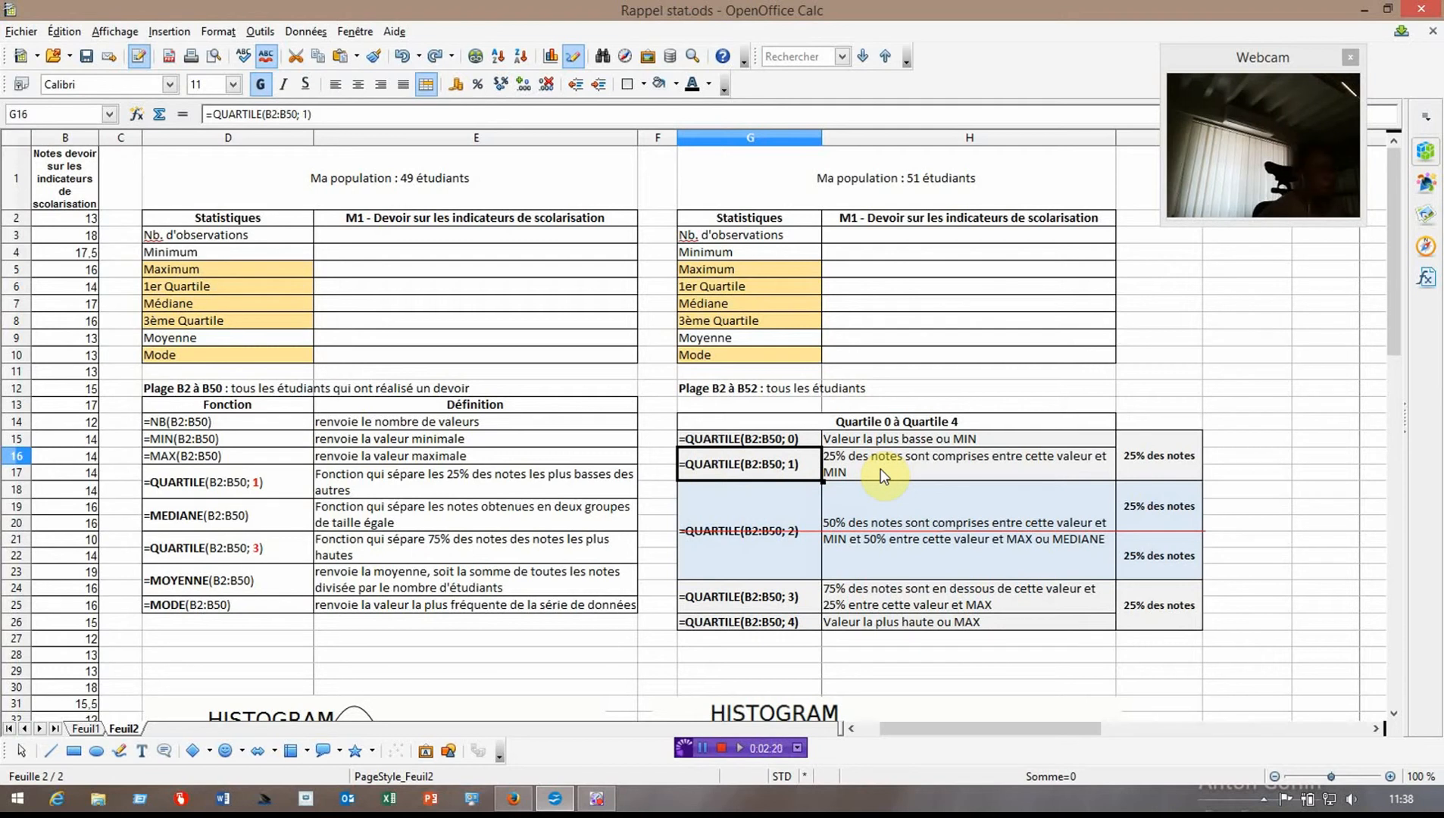
pyautogui.click(760, 517)
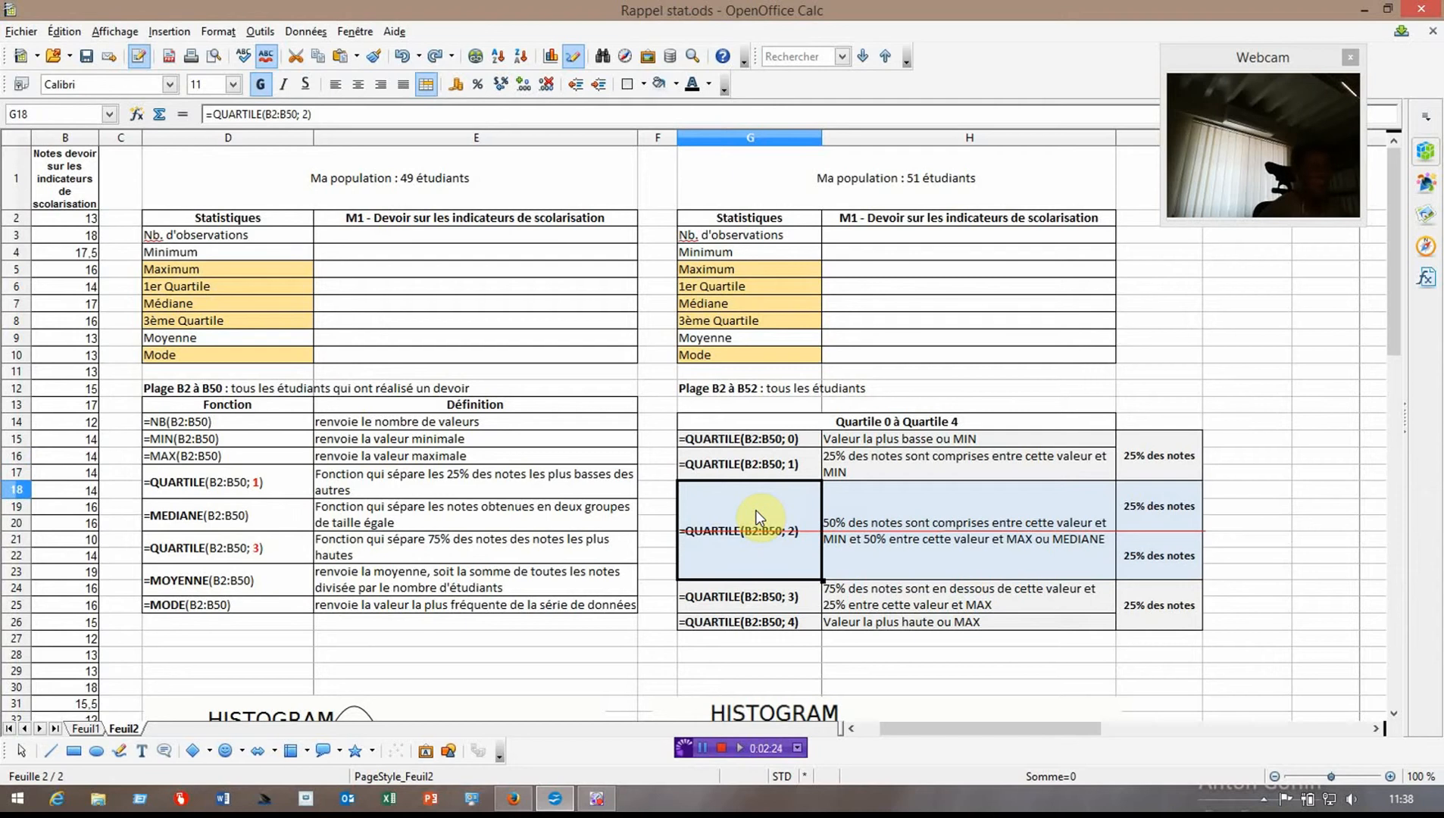
pyautogui.click(717, 598)
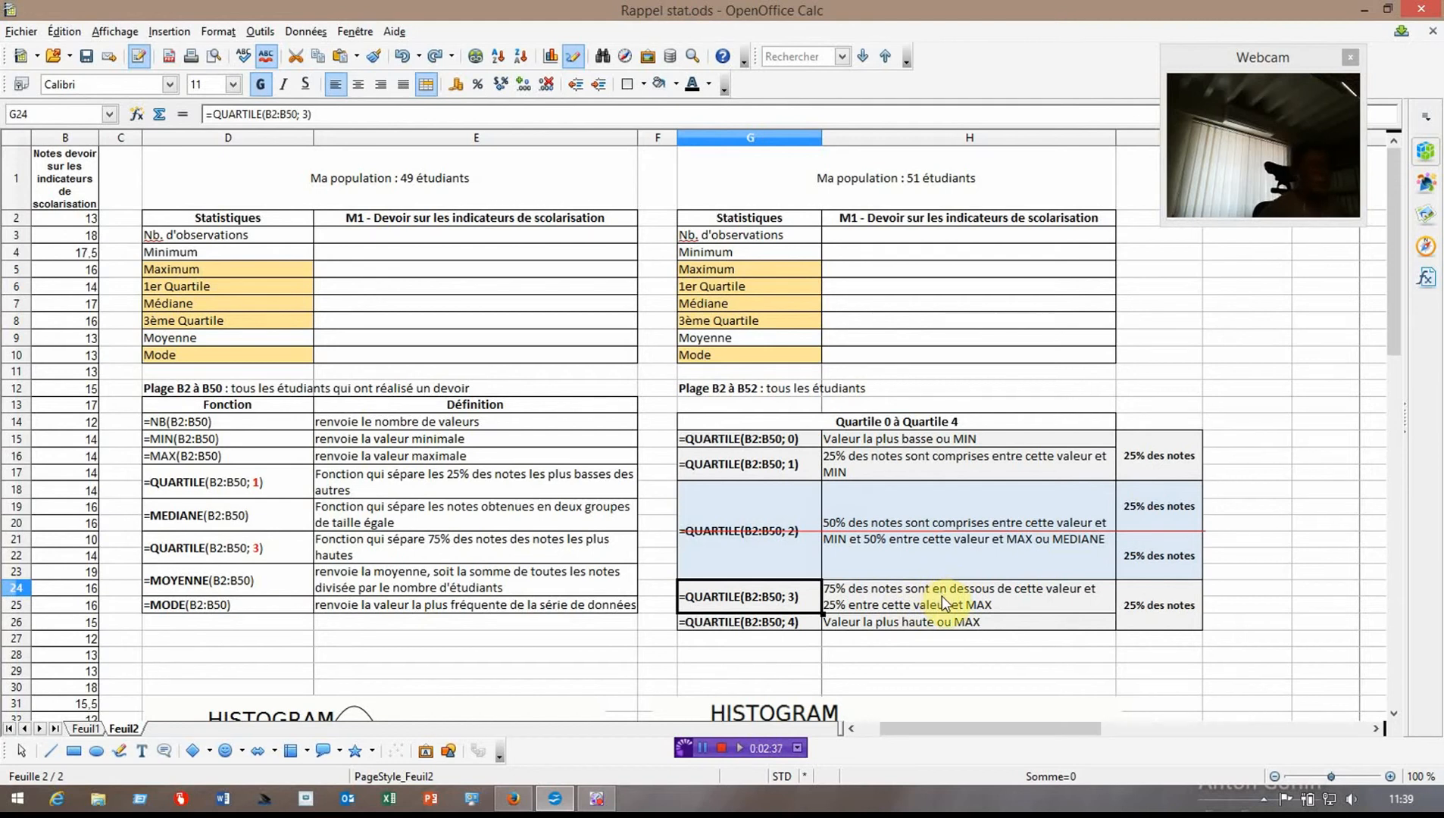
pyautogui.click(712, 623)
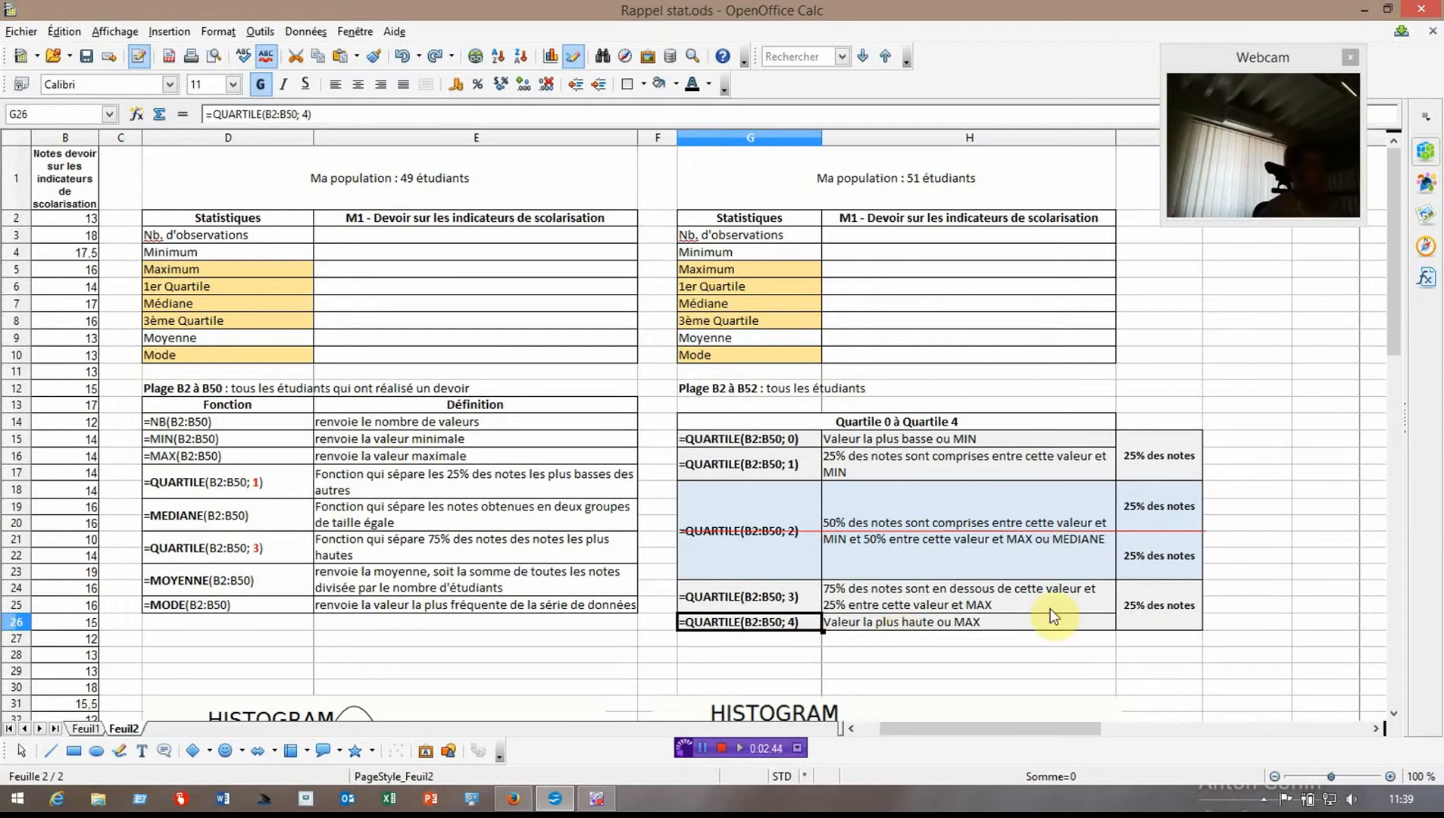
pyautogui.click(1152, 459)
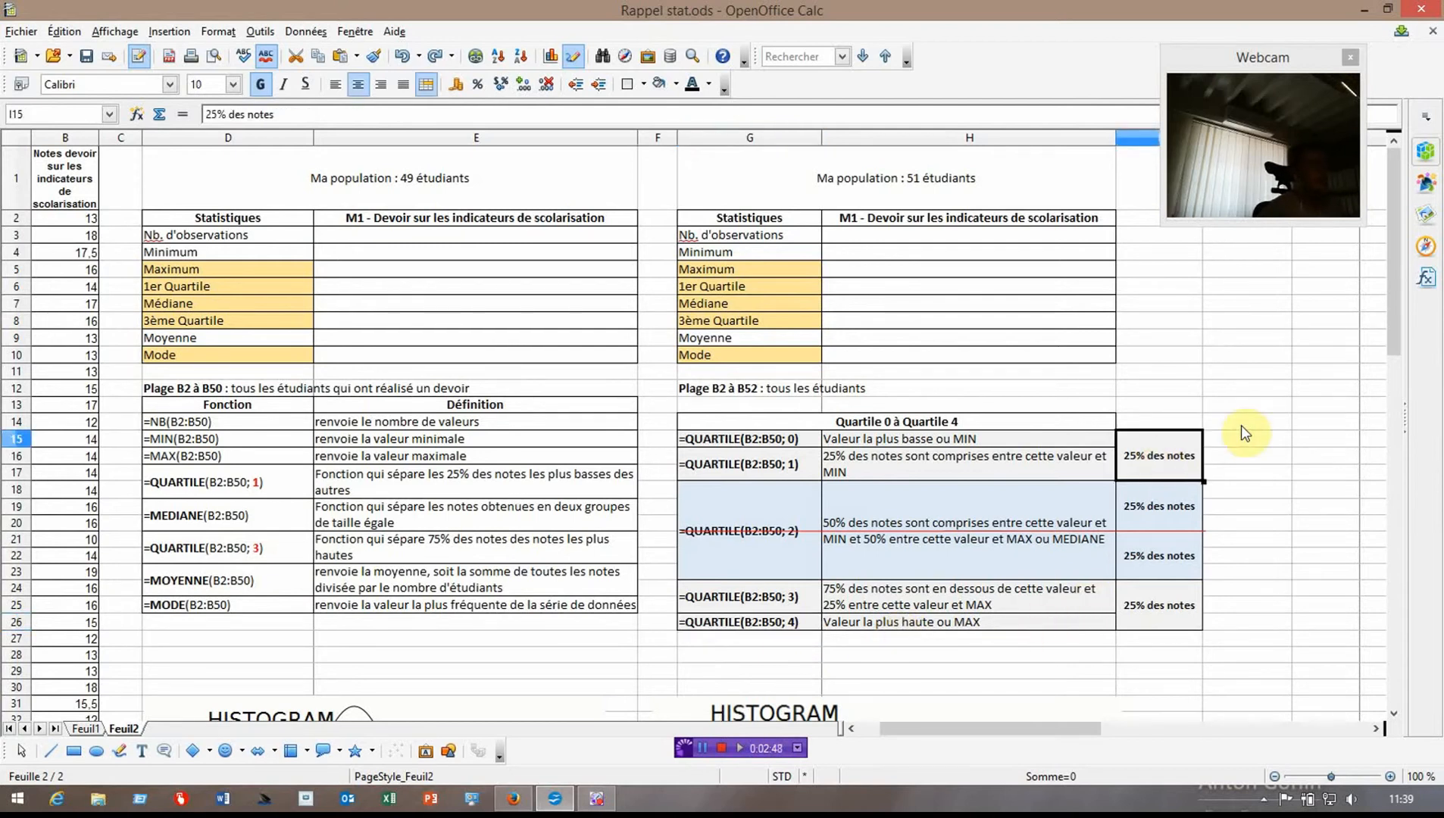
pyautogui.press('Down')
pyautogui.press('Down')
pyautogui.press('Down')
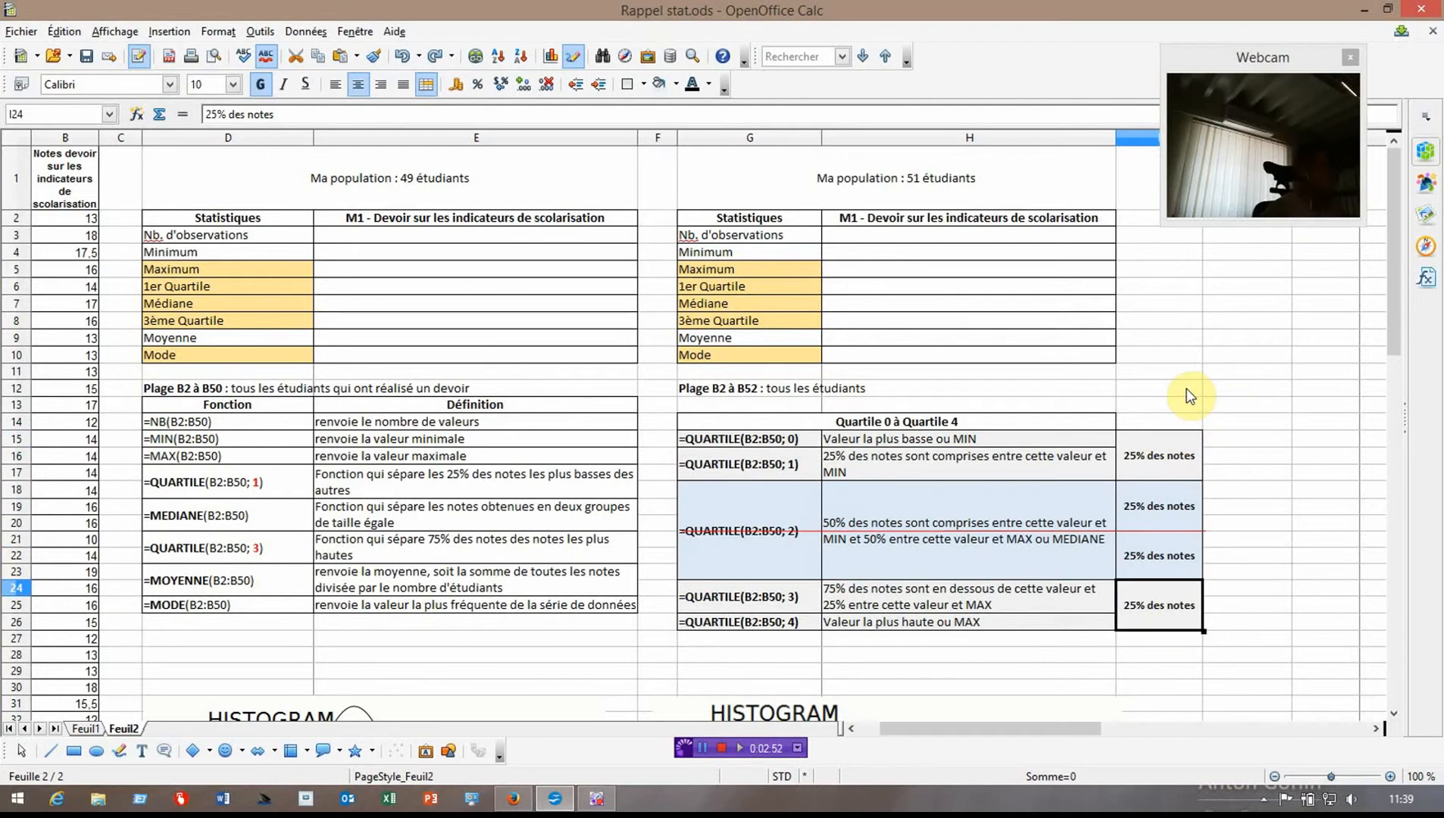
# - Copy the formula =NB(B2:B50) from the function table into cell E3, Nb. d'observations for the 49-student population
pyautogui.click(263, 419)
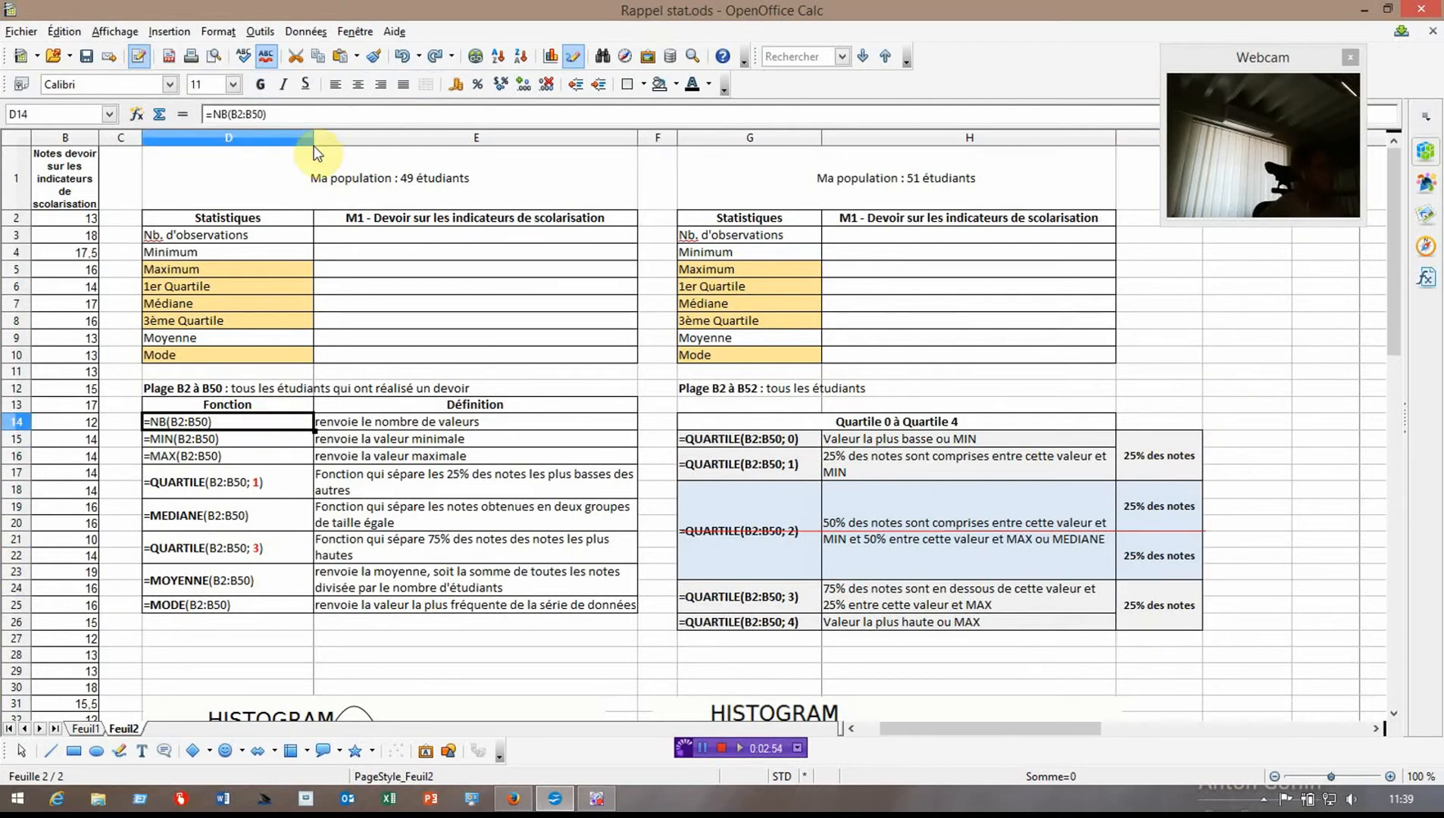
pyautogui.moveTo(268, 114); pyautogui.dragTo(203, 119)
pyautogui.hotkey('ctrl', 'c')
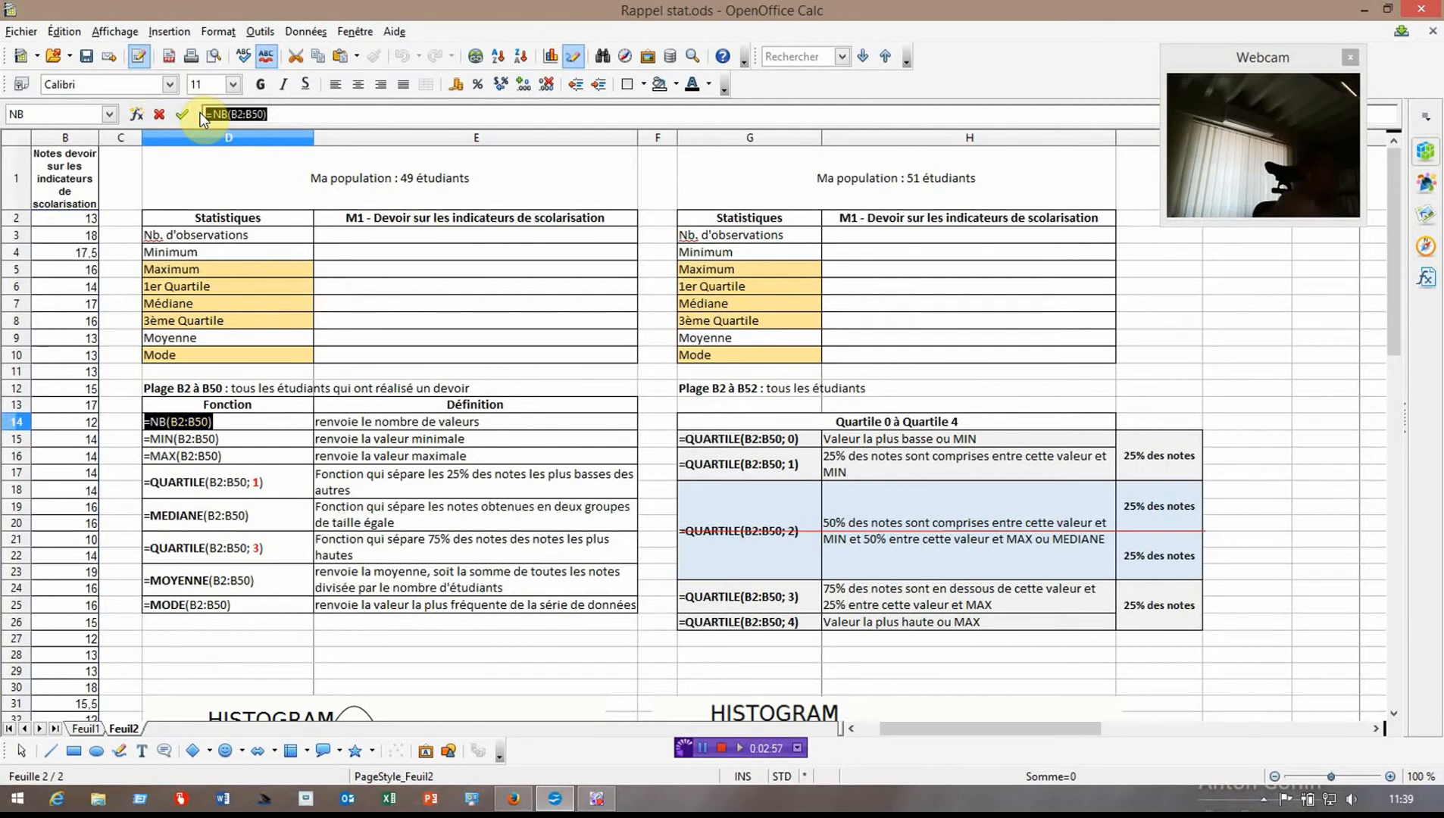
pyautogui.press('Return')
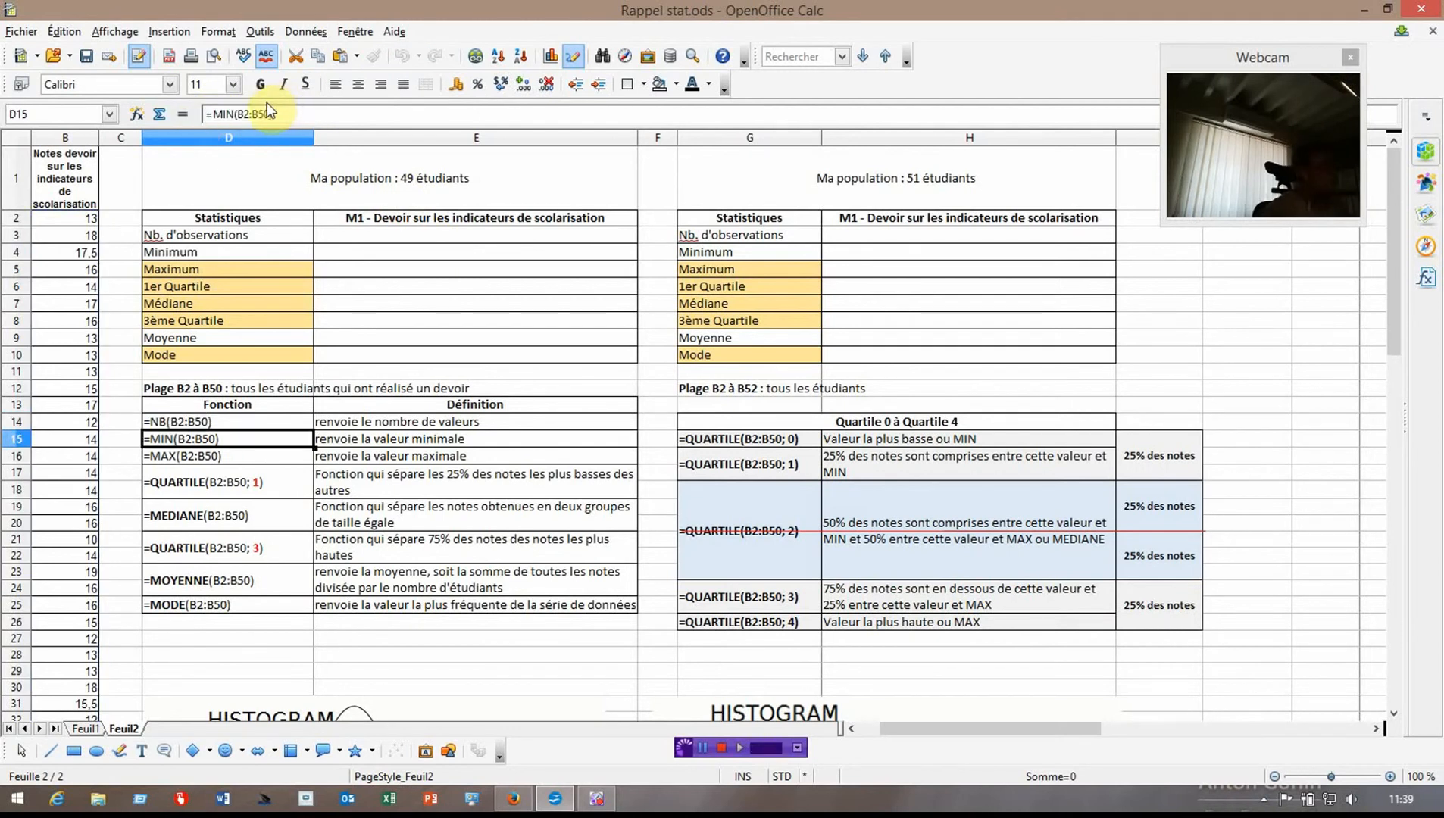
pyautogui.click(395, 231)
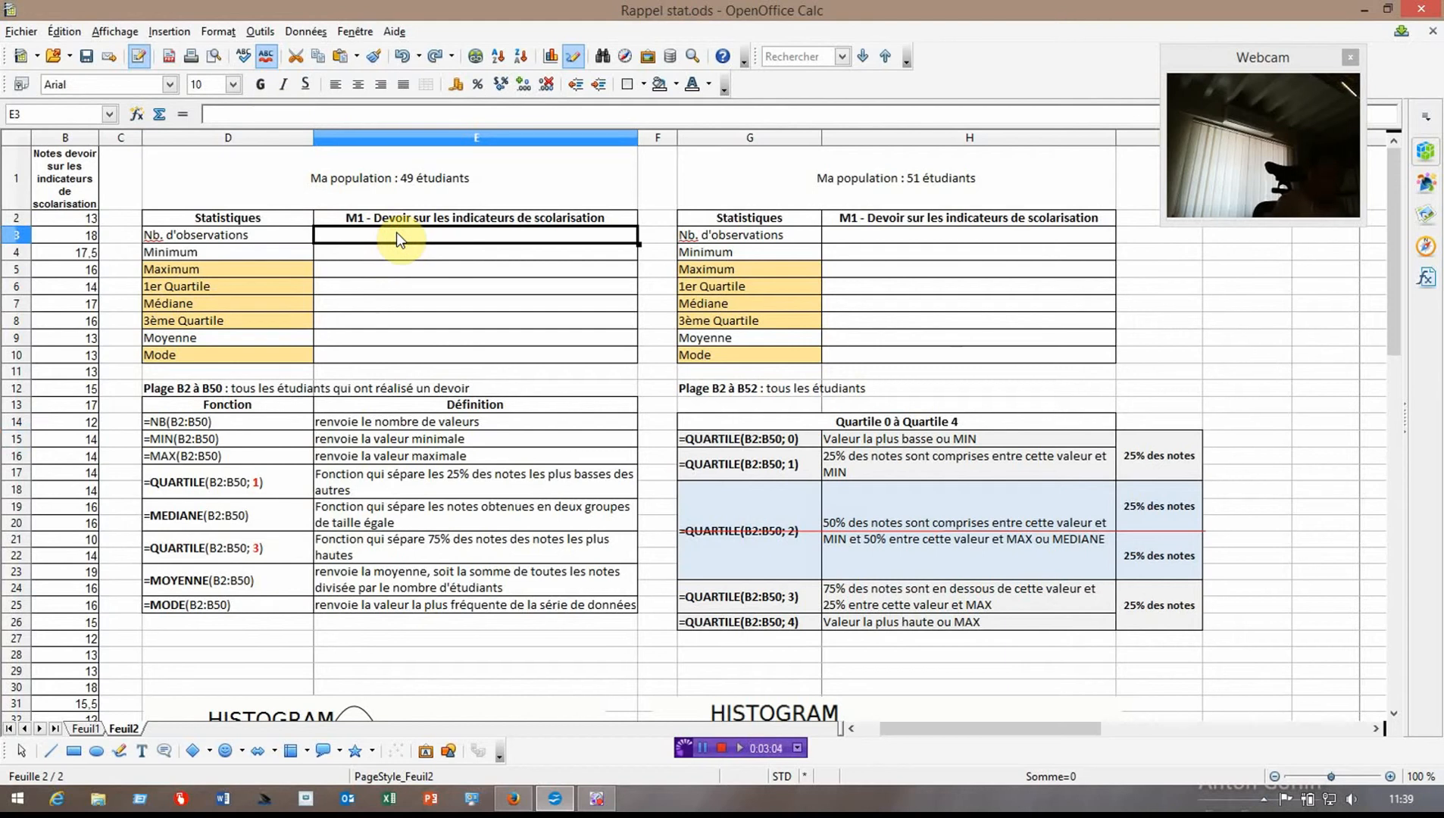
pyautogui.hotkey('ctrl', 'v')
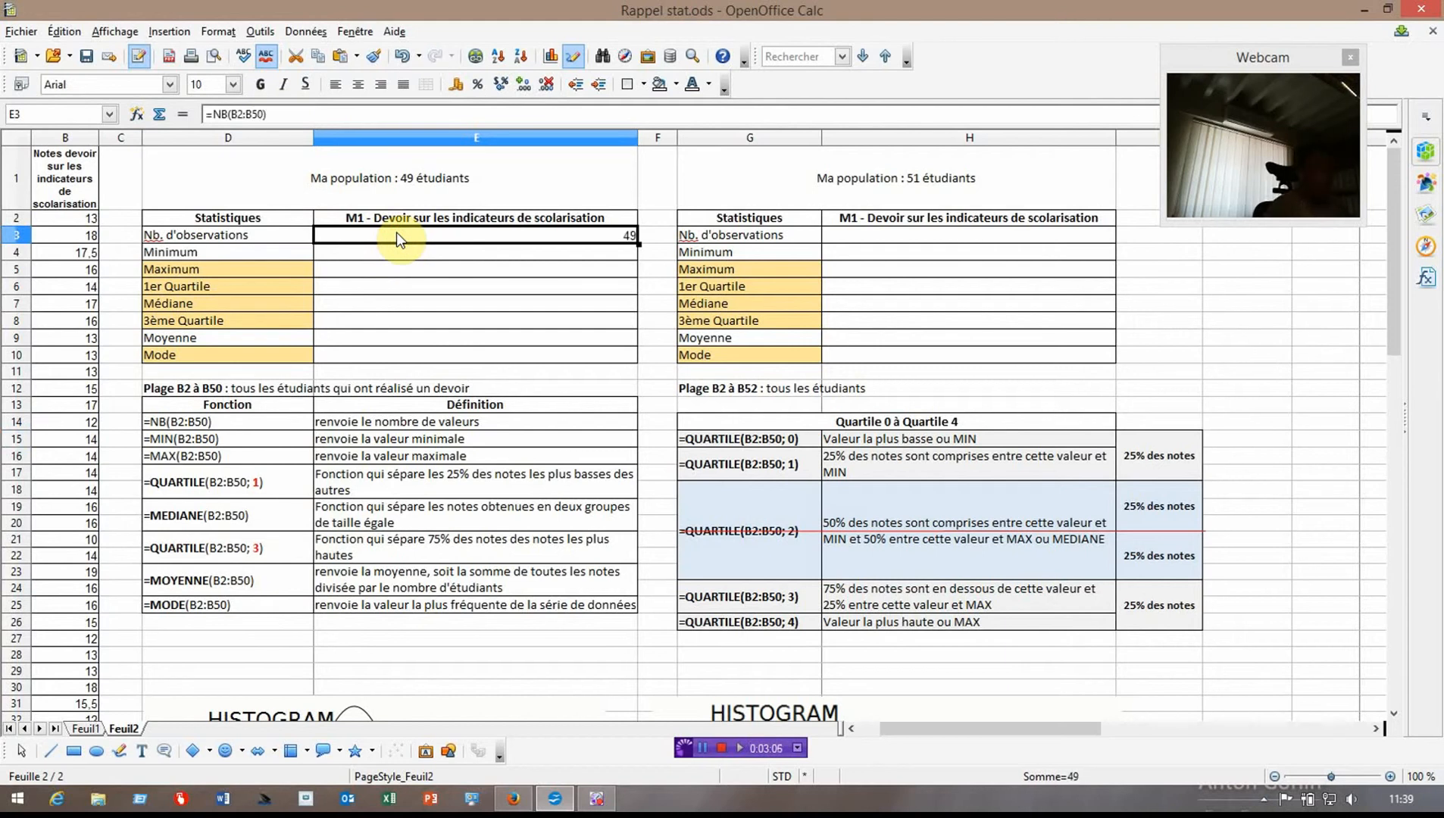
# - Enter =NB(B2:B52) in cell H3, Nb. d'observations for the 51-student population, by reusing the copied formula with the extended range
pyautogui.click(961, 229)
pyautogui.click(263, 110)
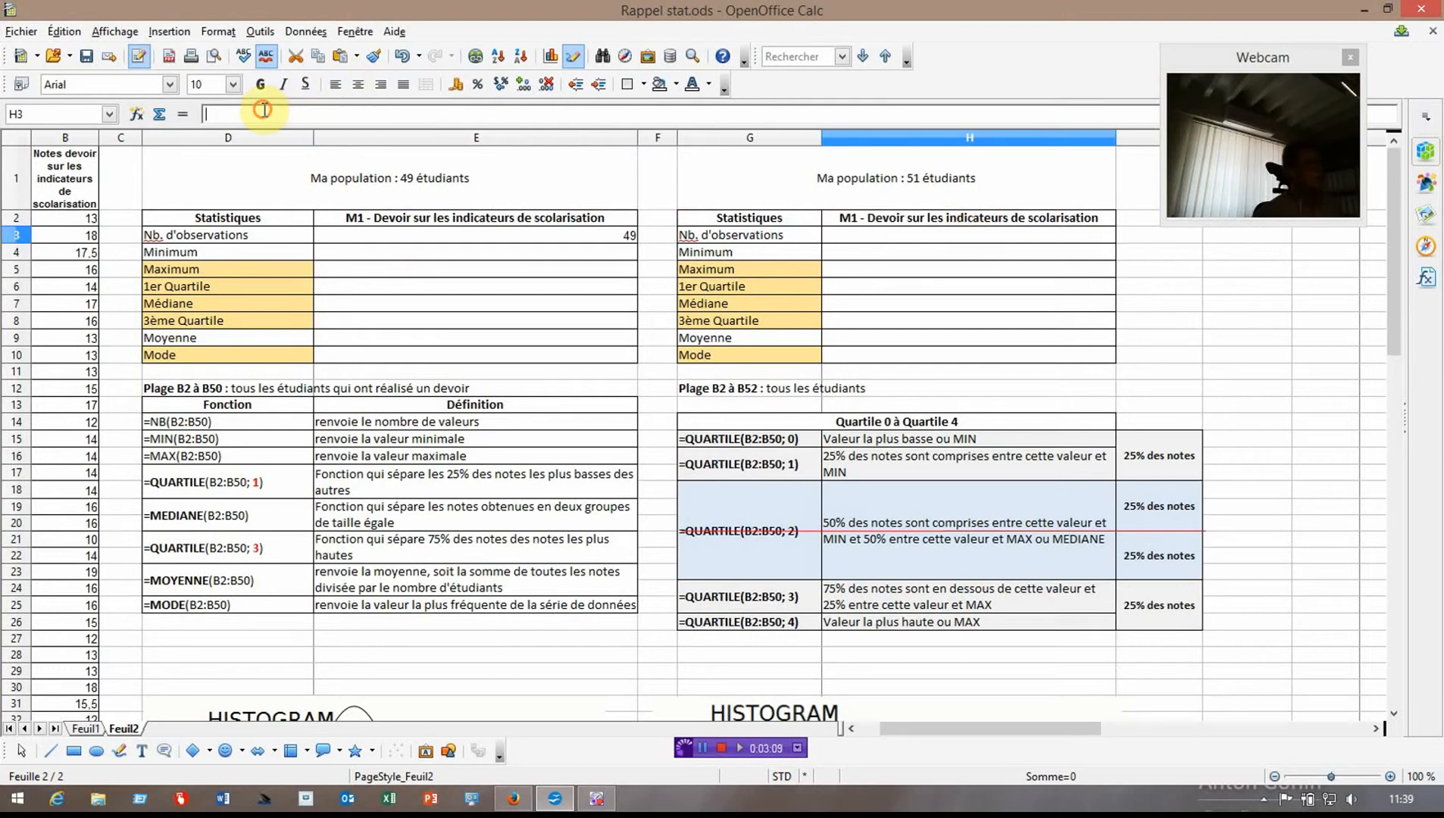
pyautogui.hotkey('ctrl', 'v')
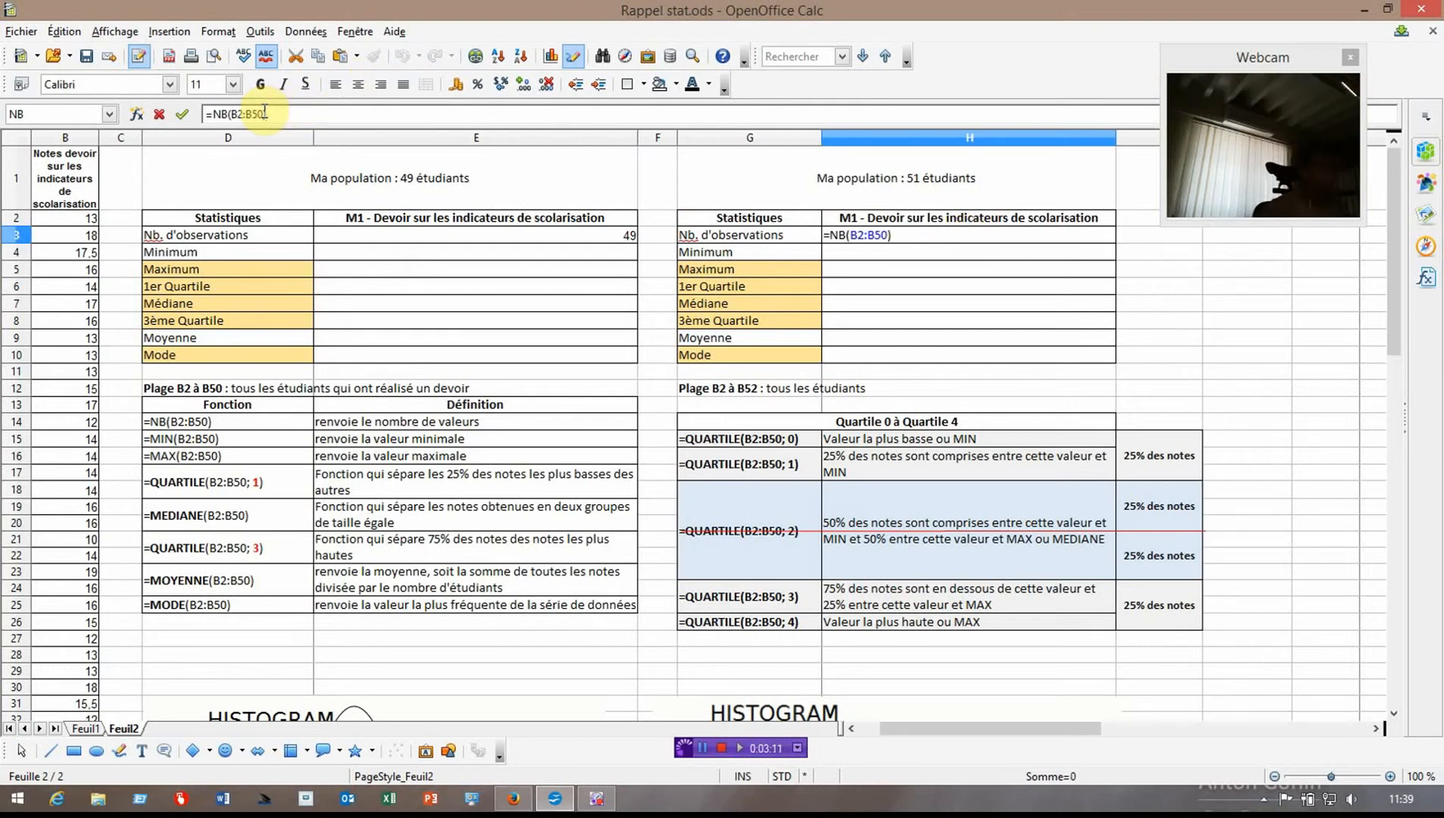
pyautogui.click(264, 113)
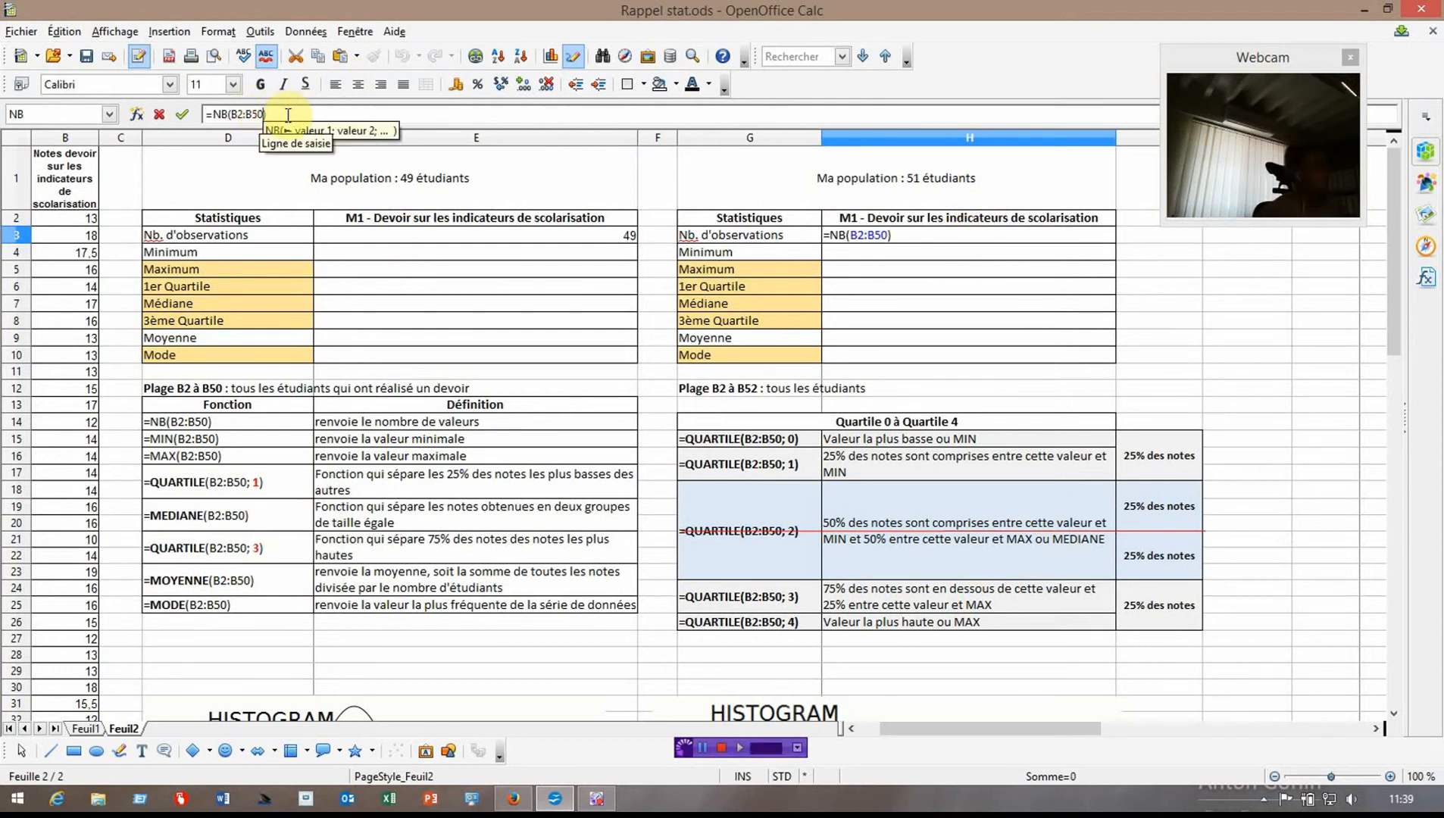
pyautogui.press('BackSpace')
pyautogui.write('2')
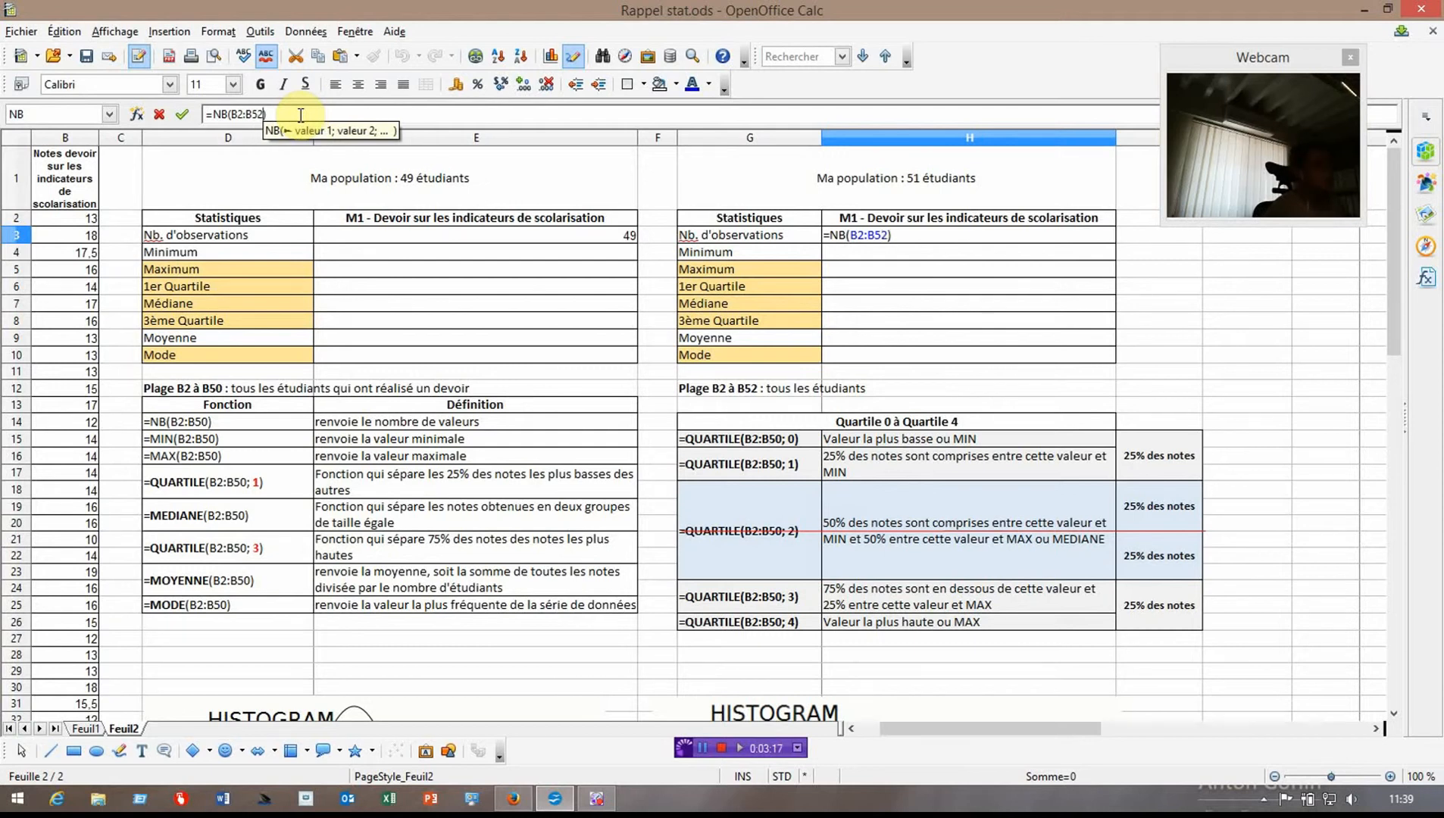
pyautogui.press('Return')
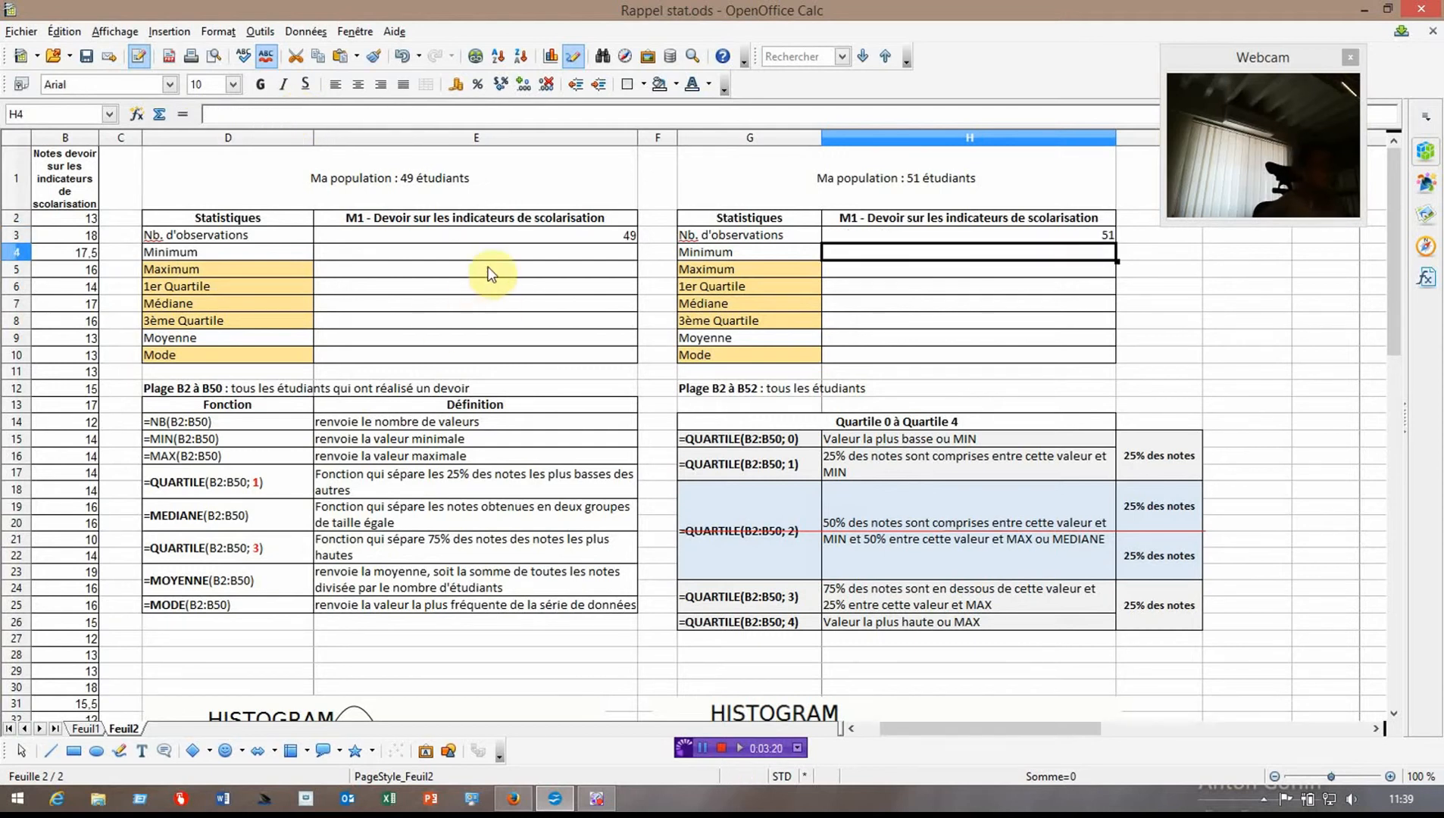
# - Copy the formula =MIN(B2:B50) from the function table into cell E4, Minimum for the 49-student population
pyautogui.click(237, 442)
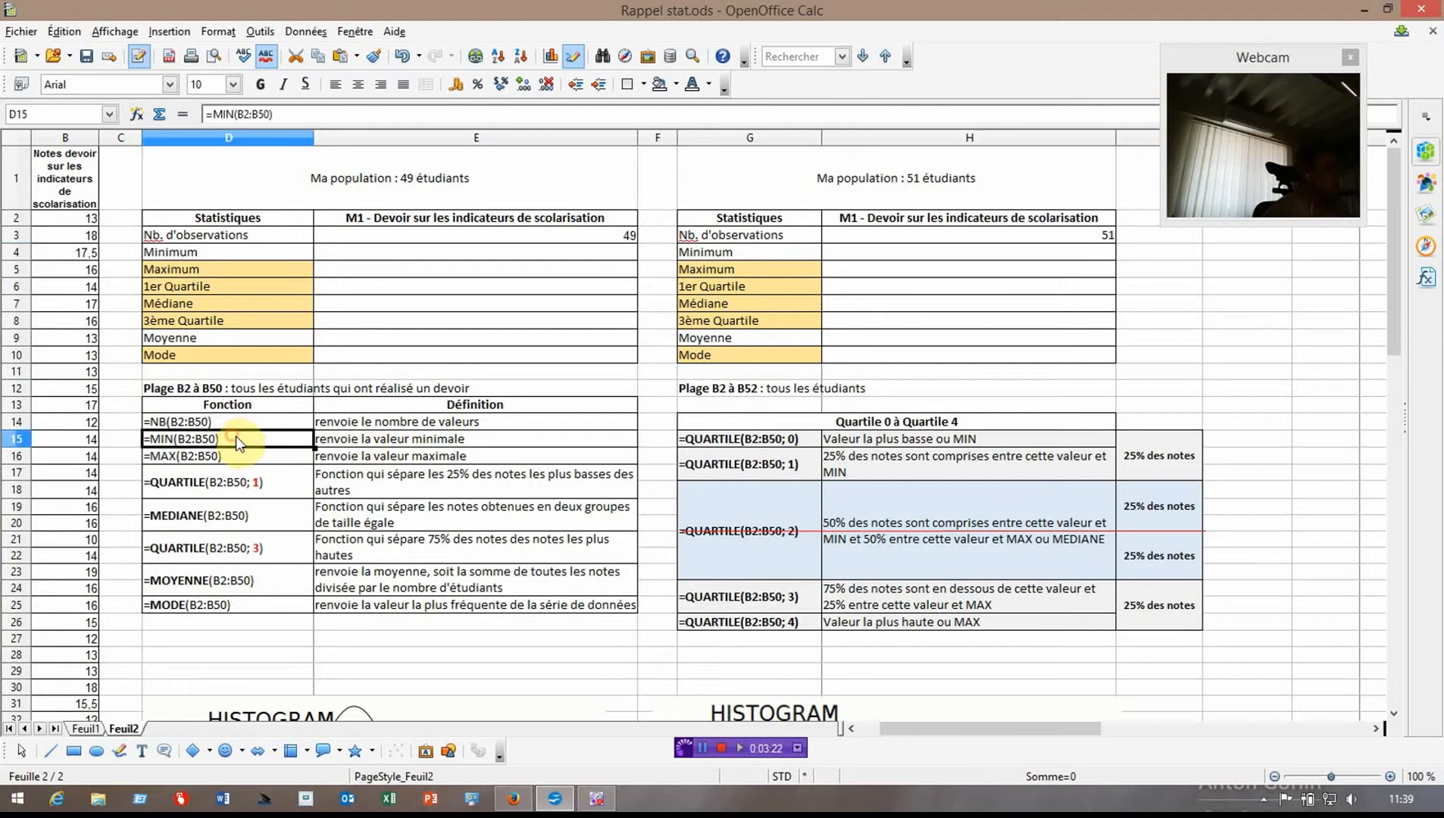
pyautogui.moveTo(288, 114); pyautogui.dragTo(209, 114)
pyautogui.hotkey('ctrl', 'c')
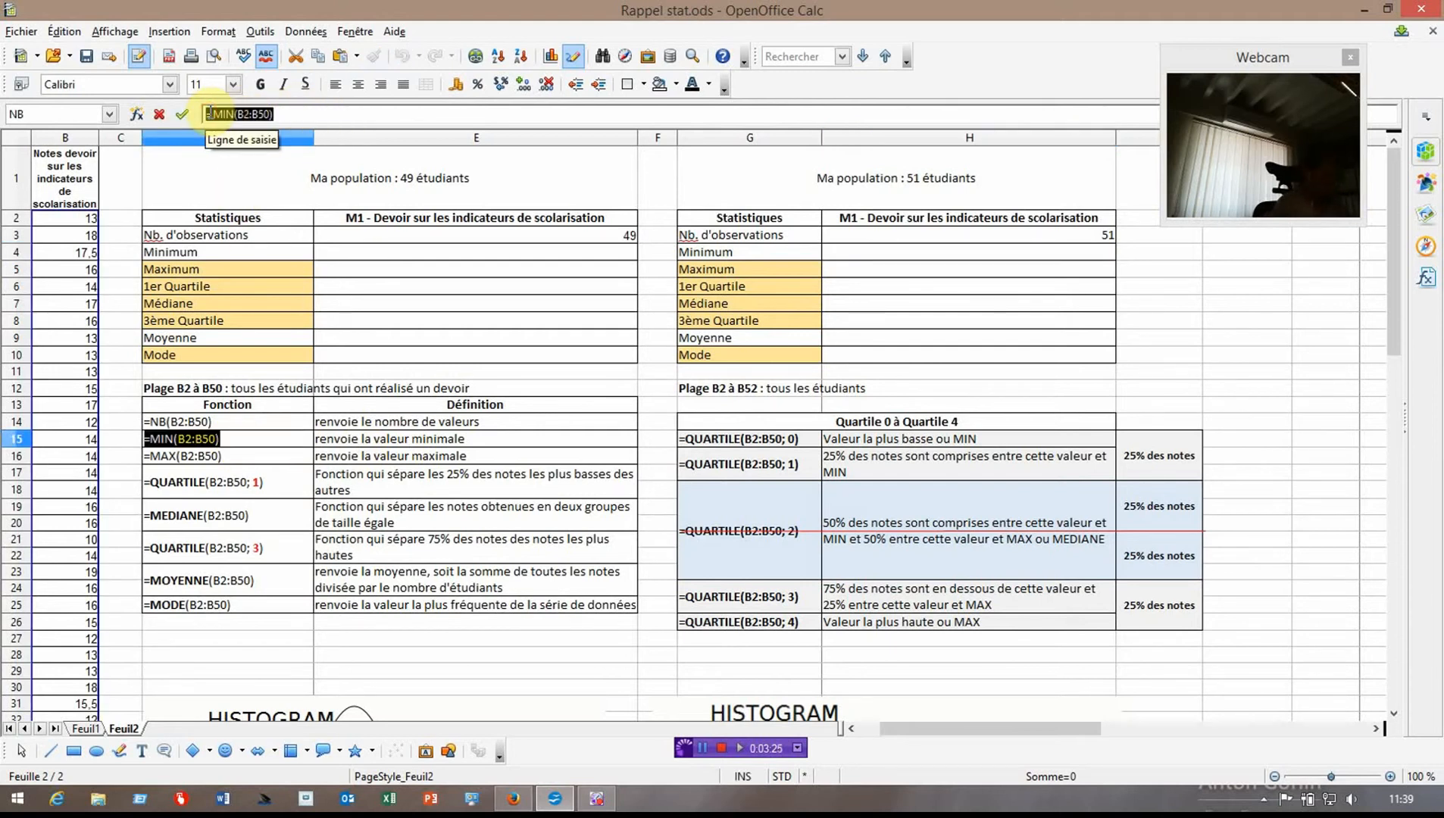
pyautogui.press('Return')
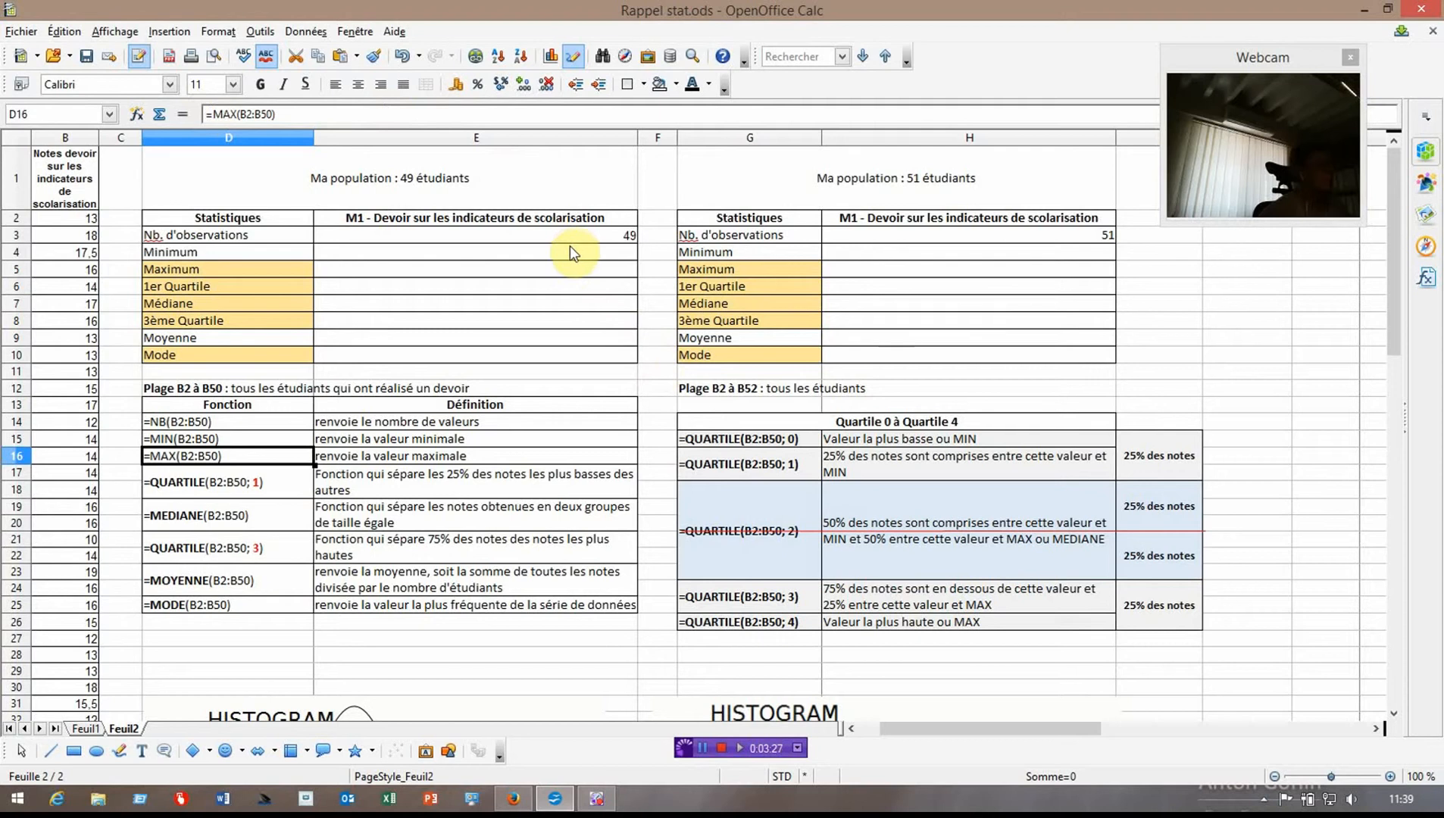
pyautogui.click(569, 252)
pyautogui.hotkey('ctrl', 'v')
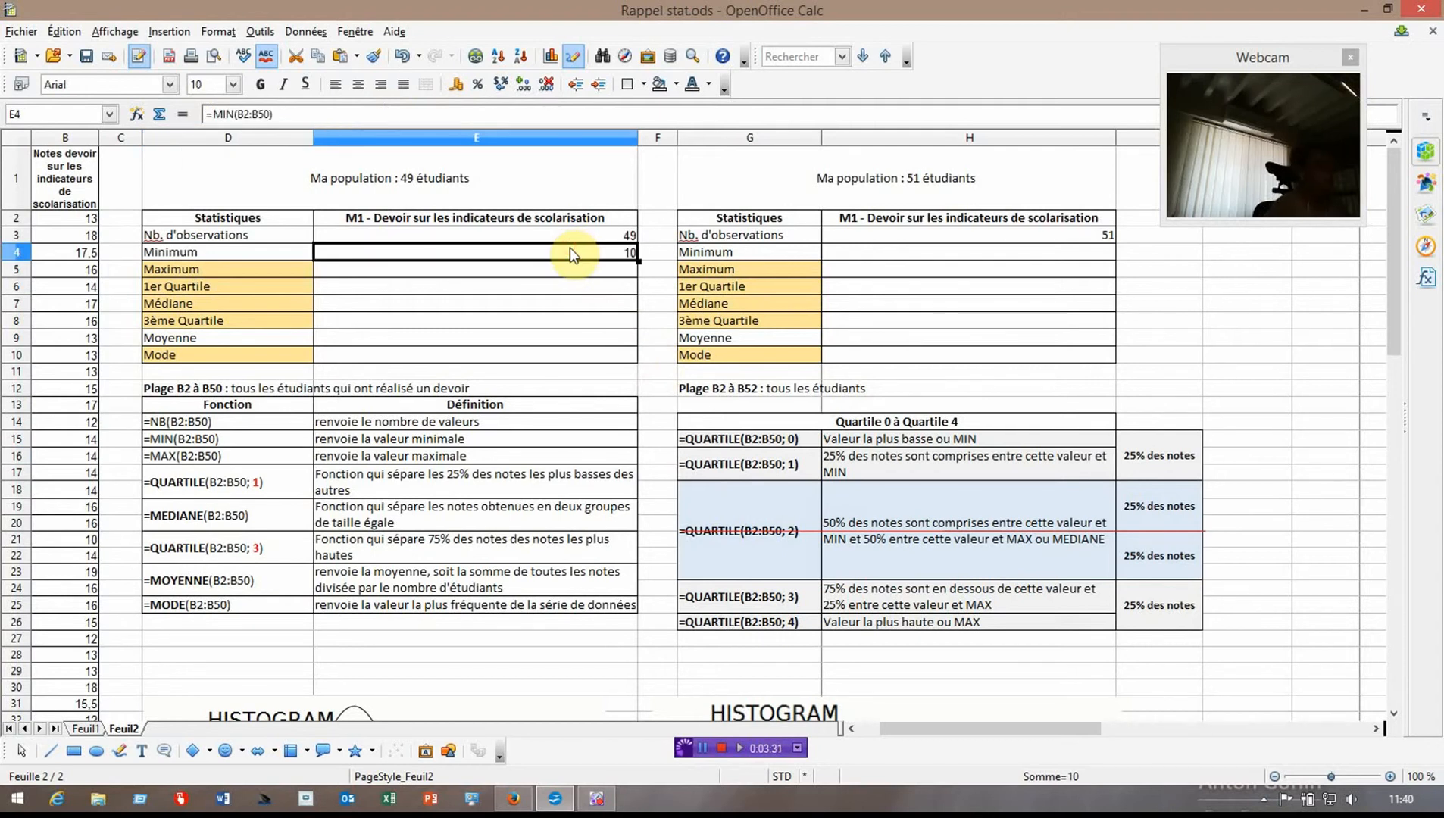
# - Enter =MIN(B2:B52) in cell H4, Minimum for the 51-student population, by reusing the copied formula with the extended range
pyautogui.click(883, 257)
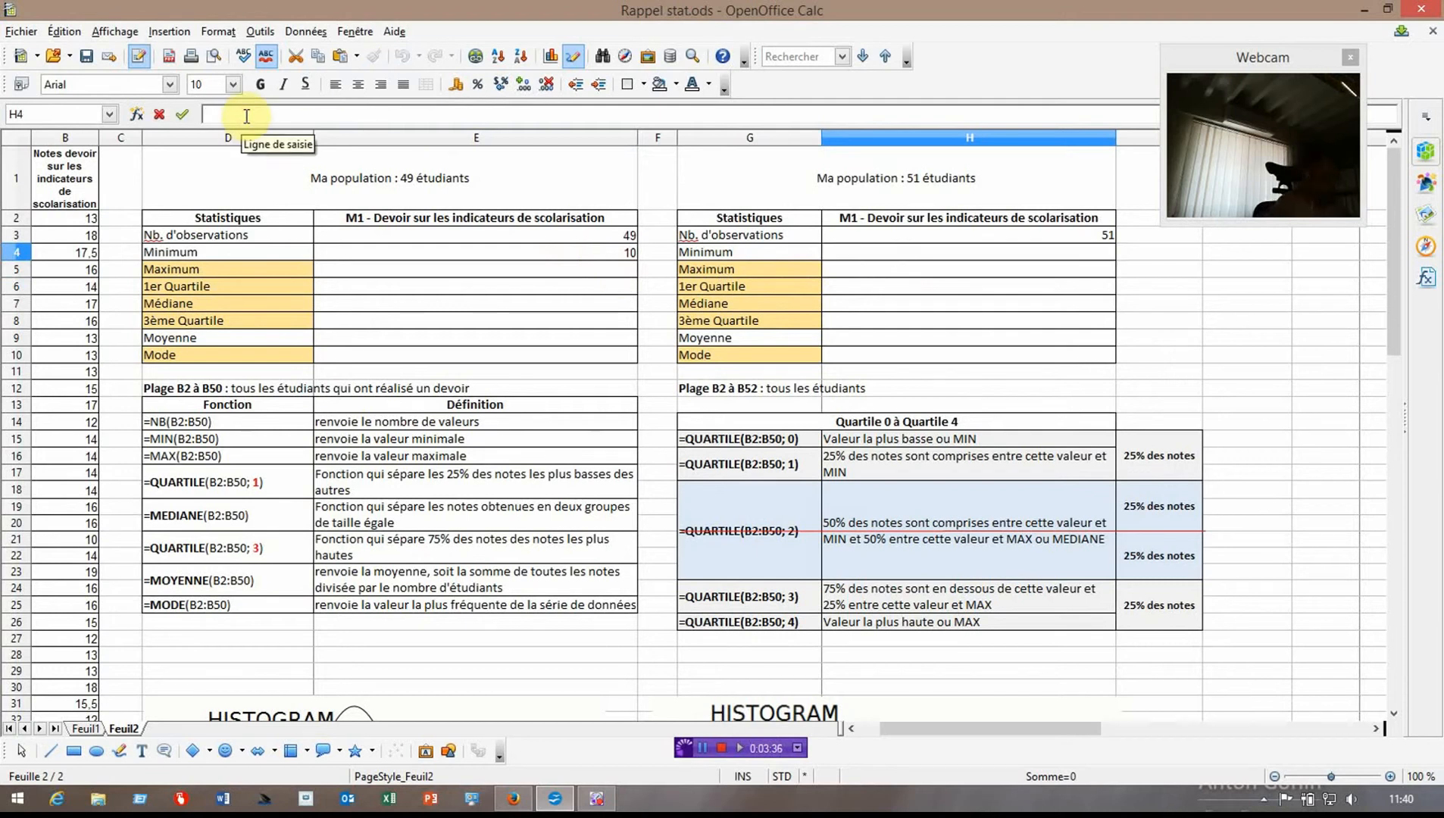
pyautogui.hotkey('ctrl', 'v')
pyautogui.click(269, 114)
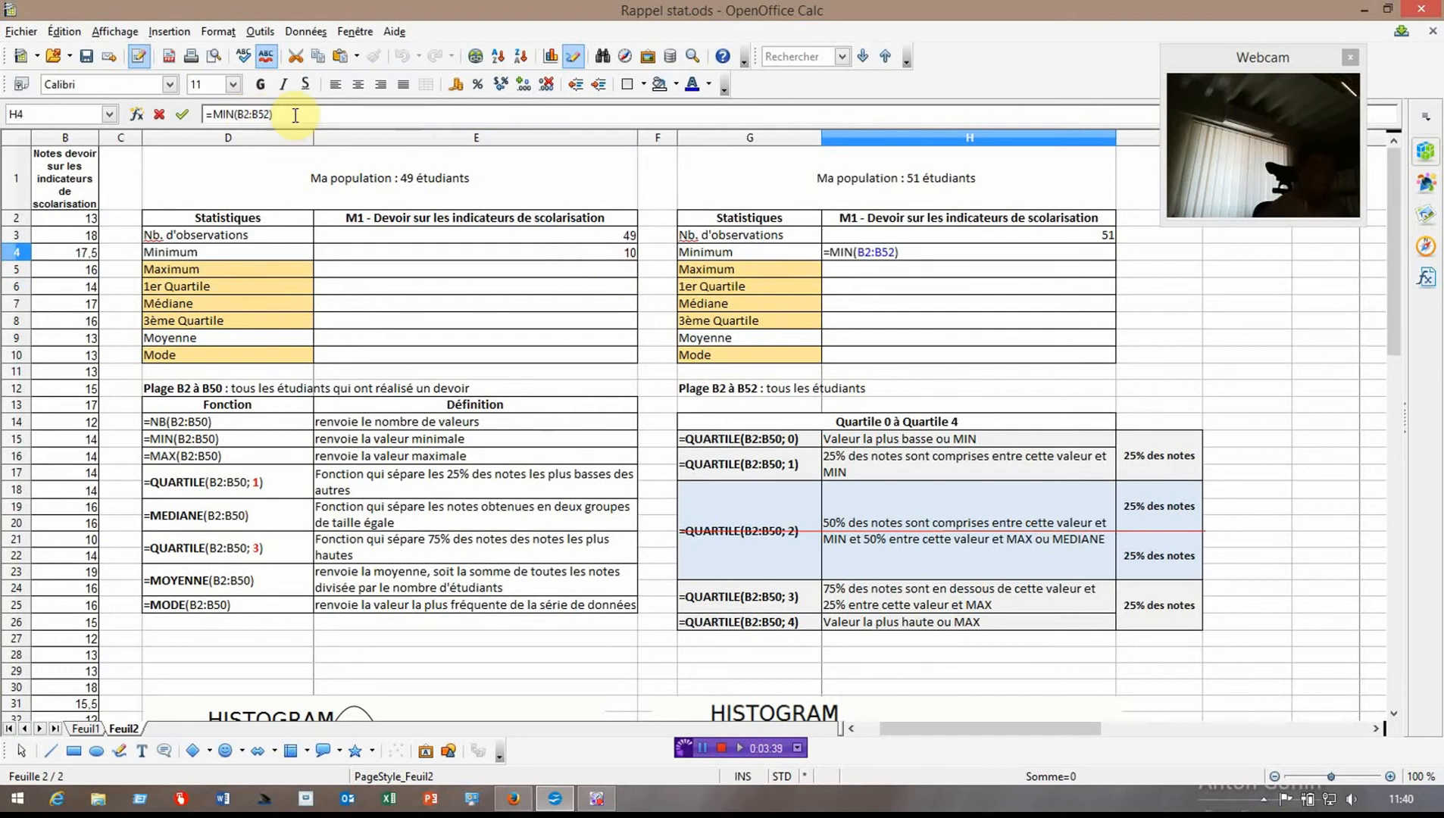
pyautogui.press('Return')
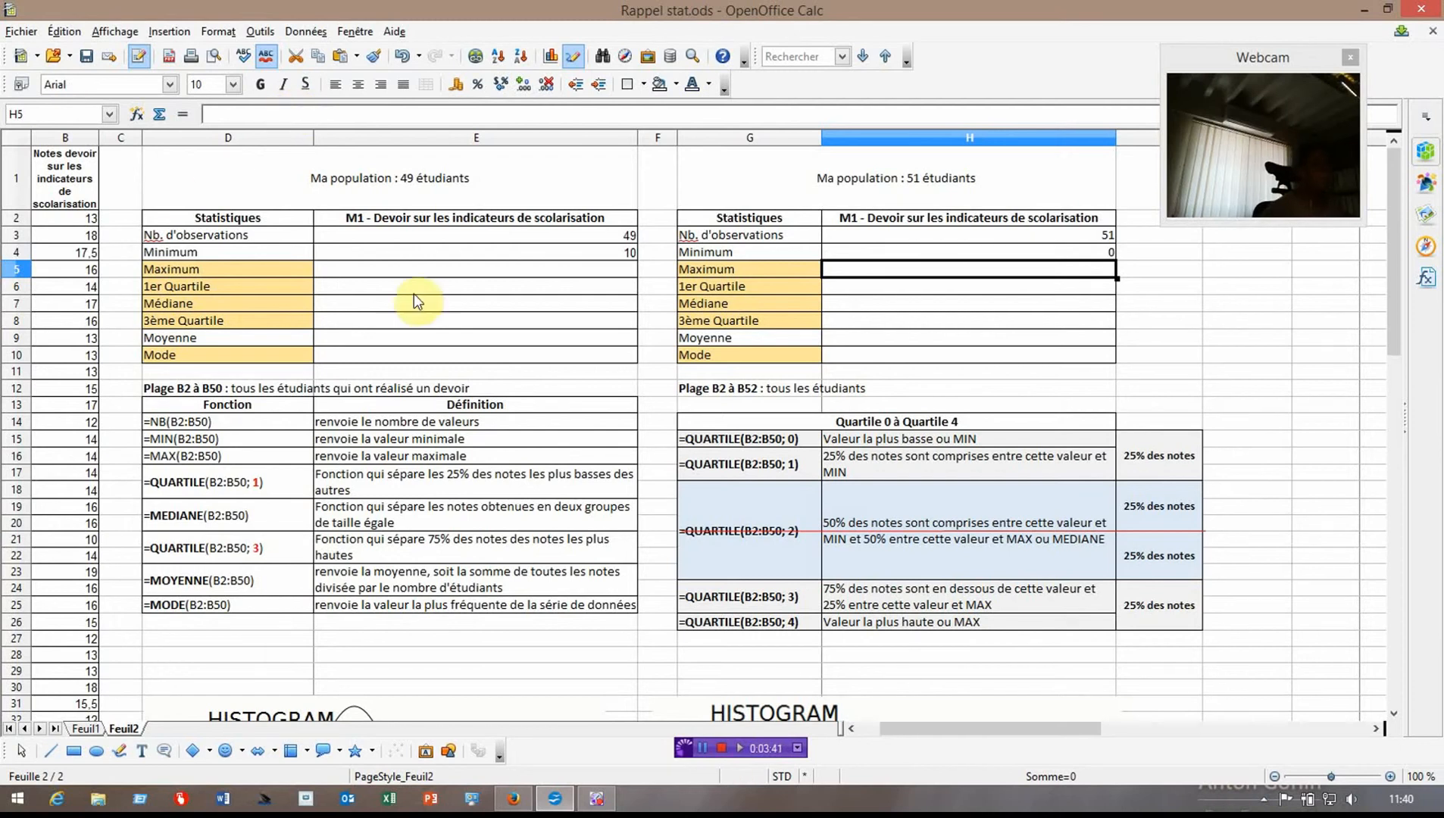
# - Copy the formula =MAX(B2:B50) from the function table into cell E5, Maximum for the 49-student population
pyautogui.click(230, 454)
pyautogui.moveTo(275, 114); pyautogui.dragTo(205, 113)
pyautogui.hotkey('ctrl', 'c')
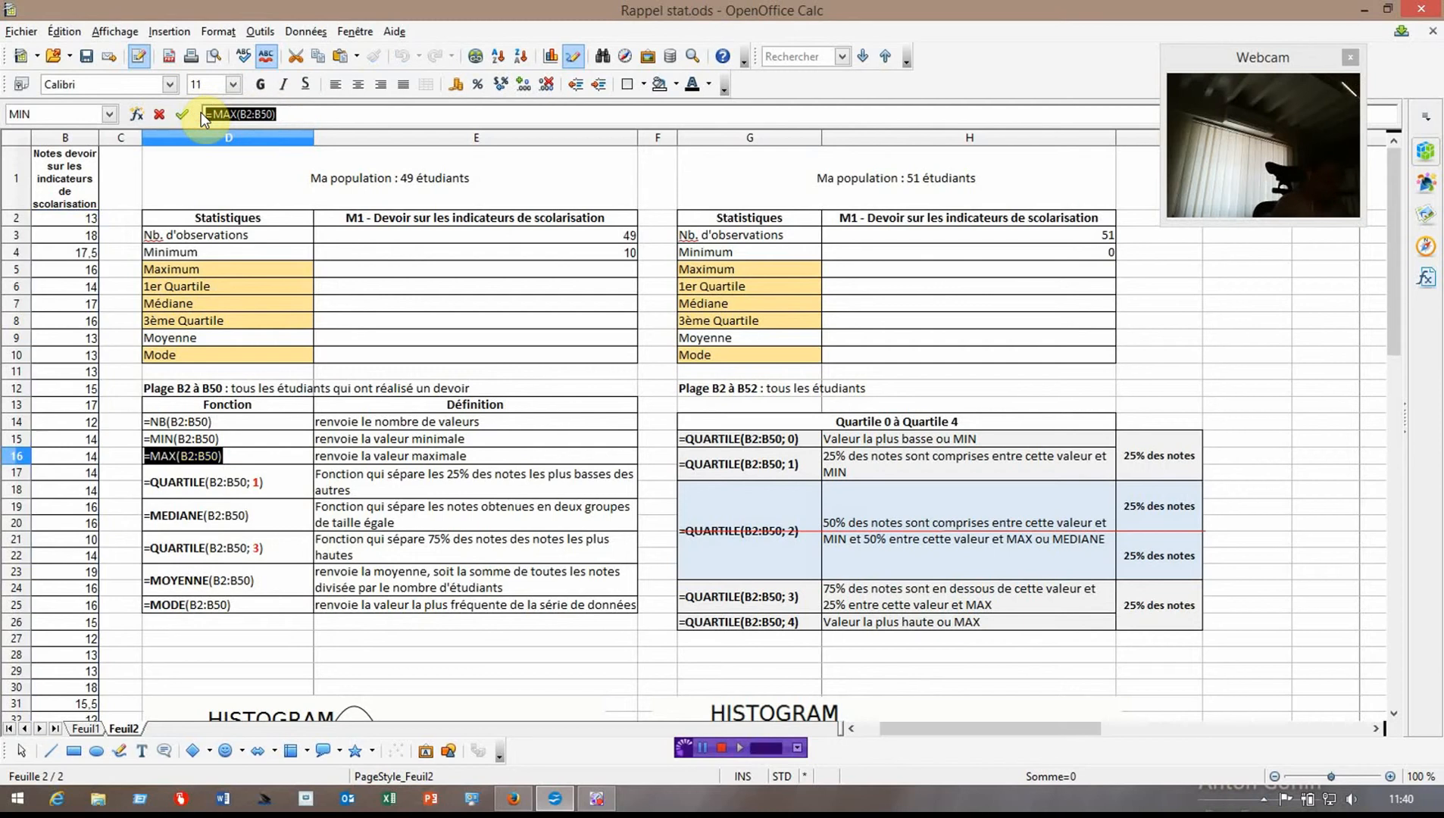
pyautogui.press('Return')
pyautogui.click(515, 270)
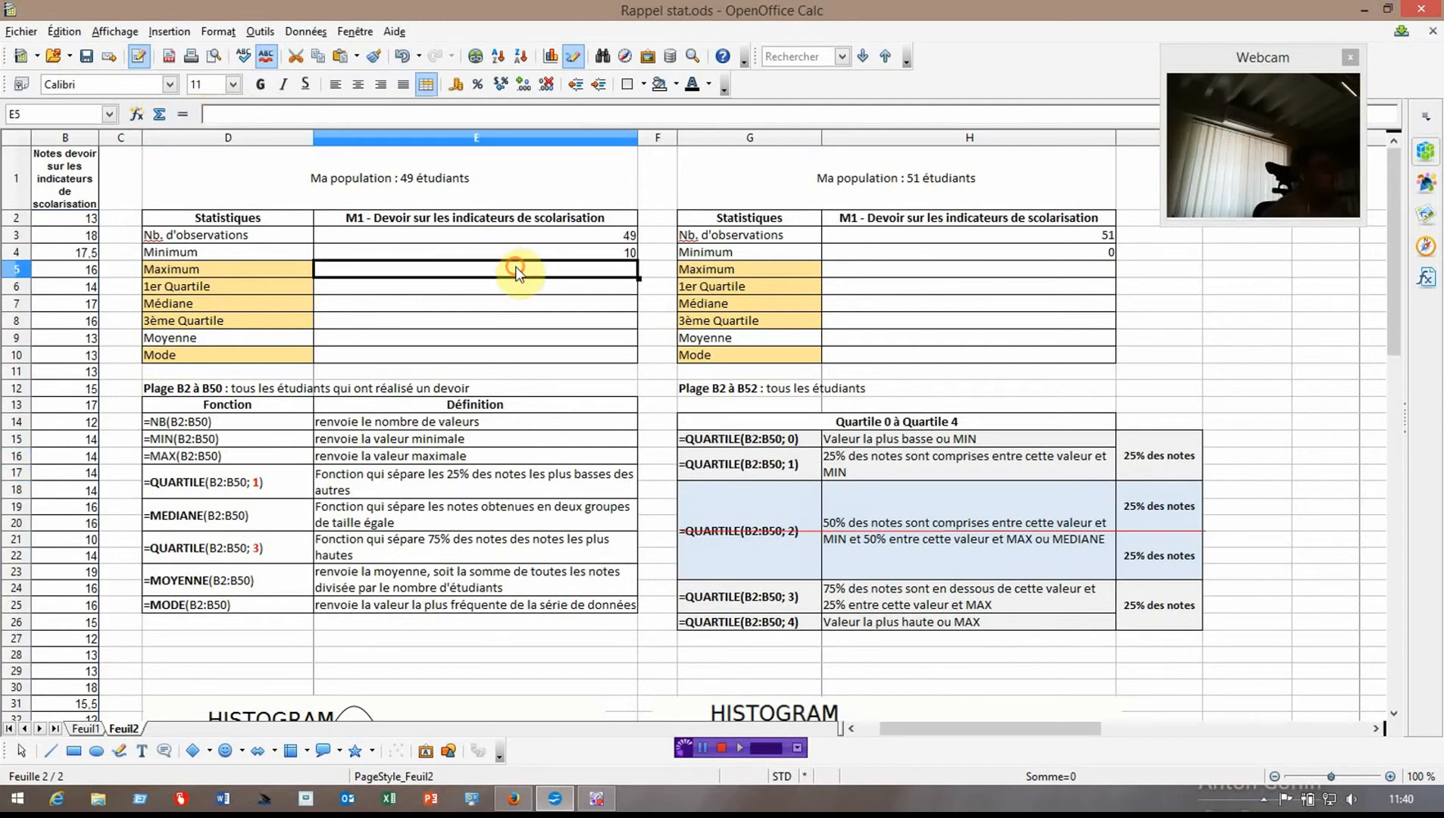
pyautogui.hotkey('ctrl', 'v')
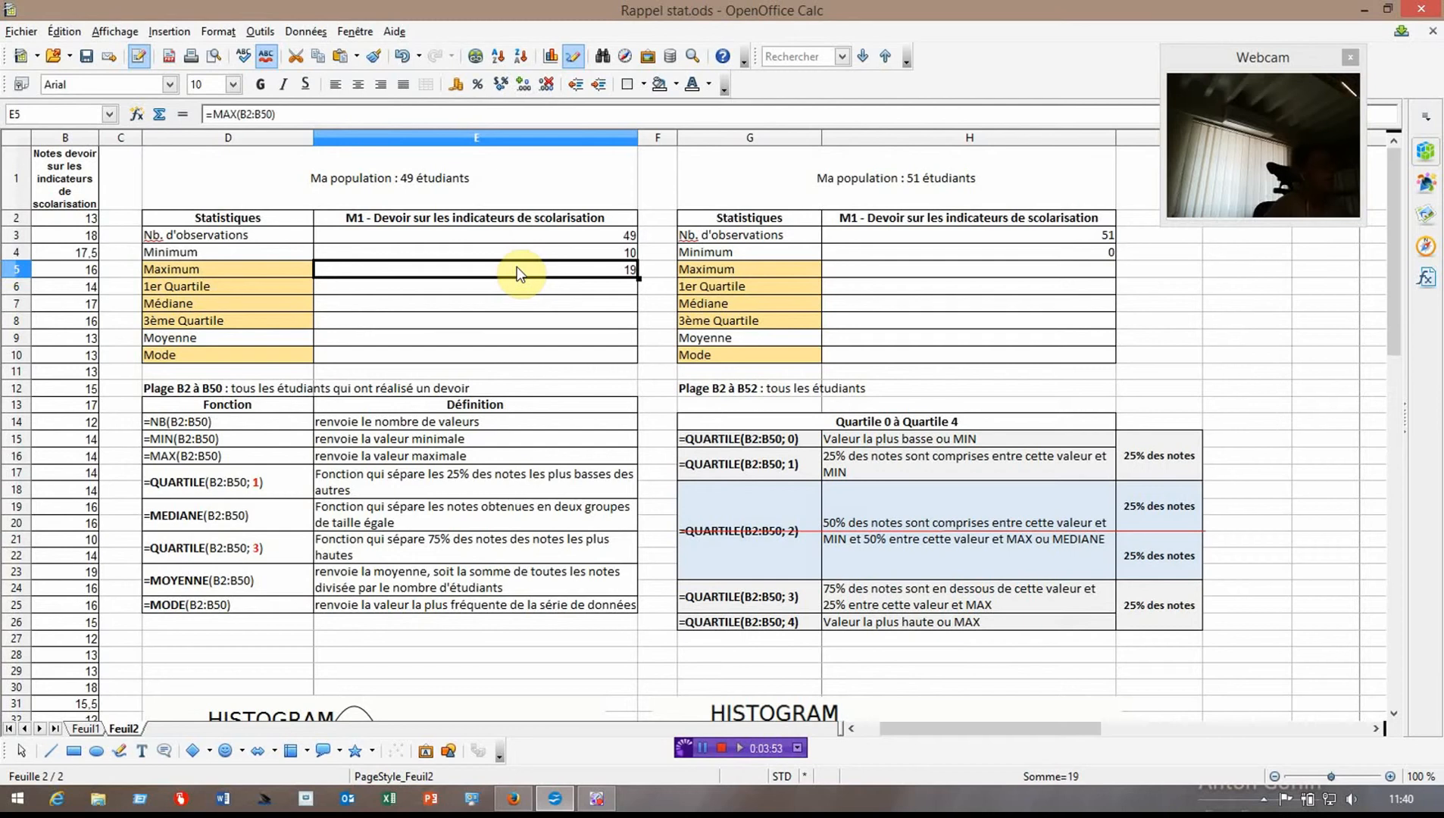
pyautogui.press('Return')
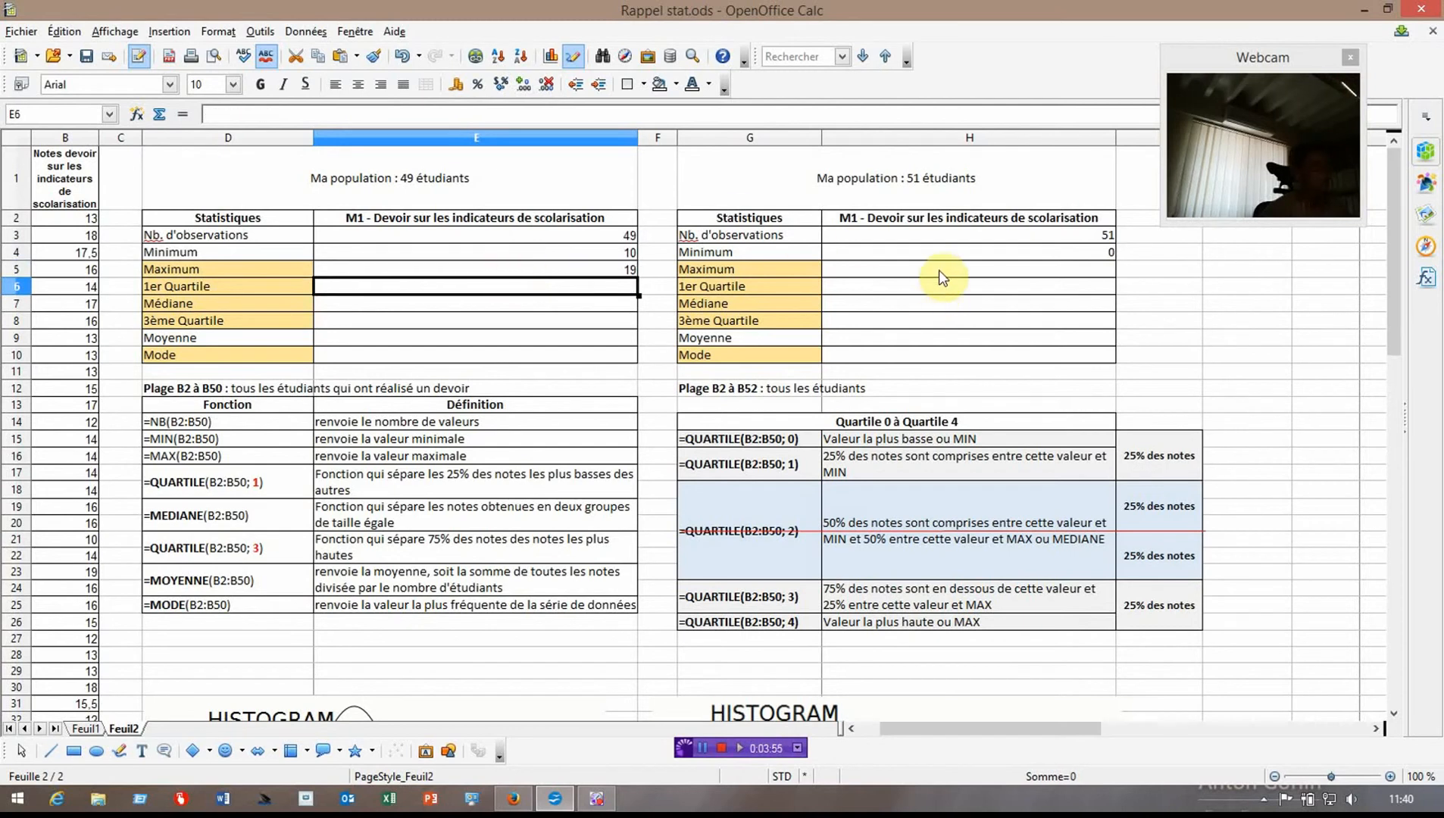
# - Enter =MAX(B2:B52) in cell H5, Maximum for the 51-student population, by reusing the copied formula with the extended range
pyautogui.click(939, 271)
pyautogui.hotkey('ctrl', 'v')
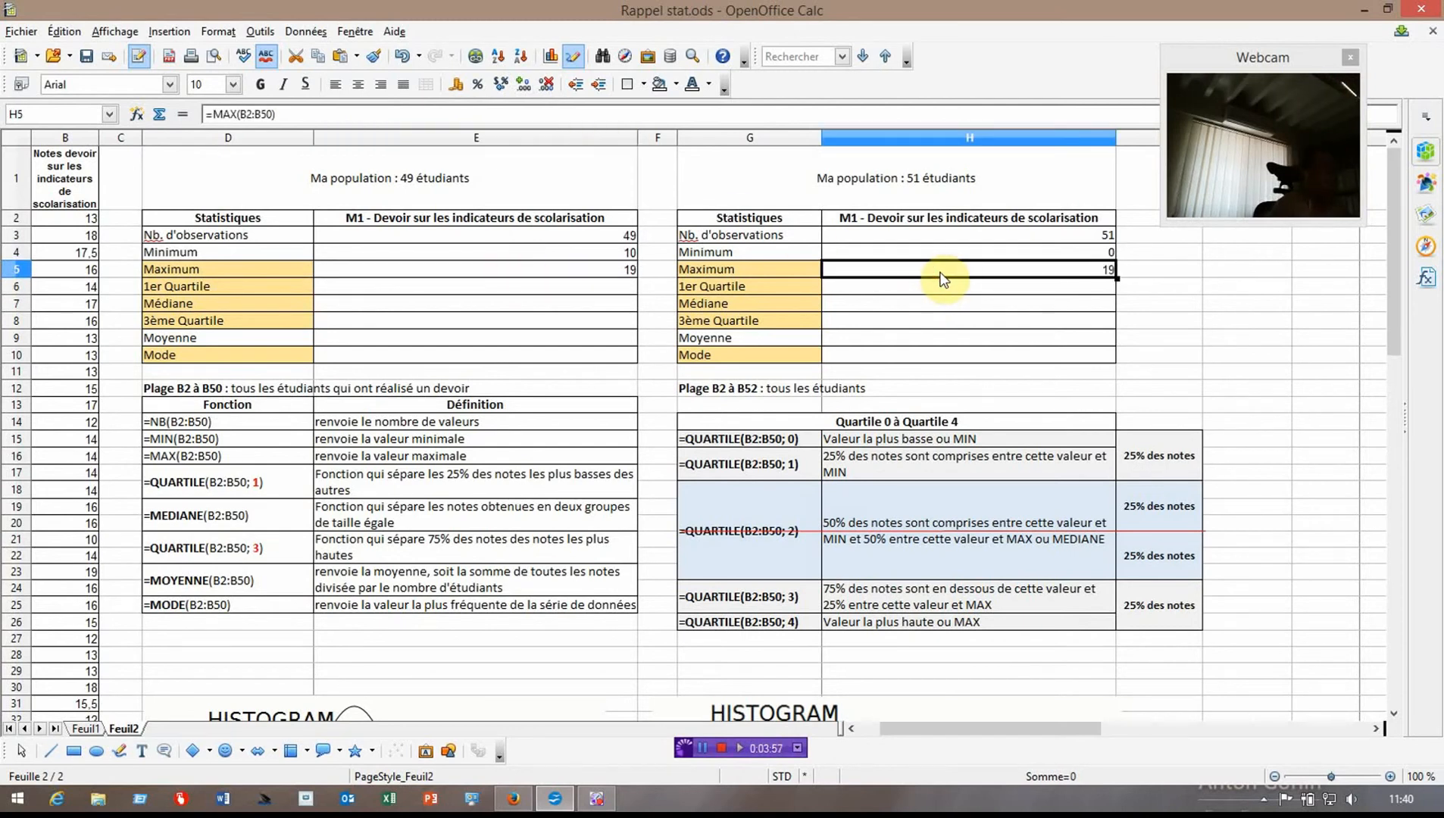
pyautogui.click(273, 115)
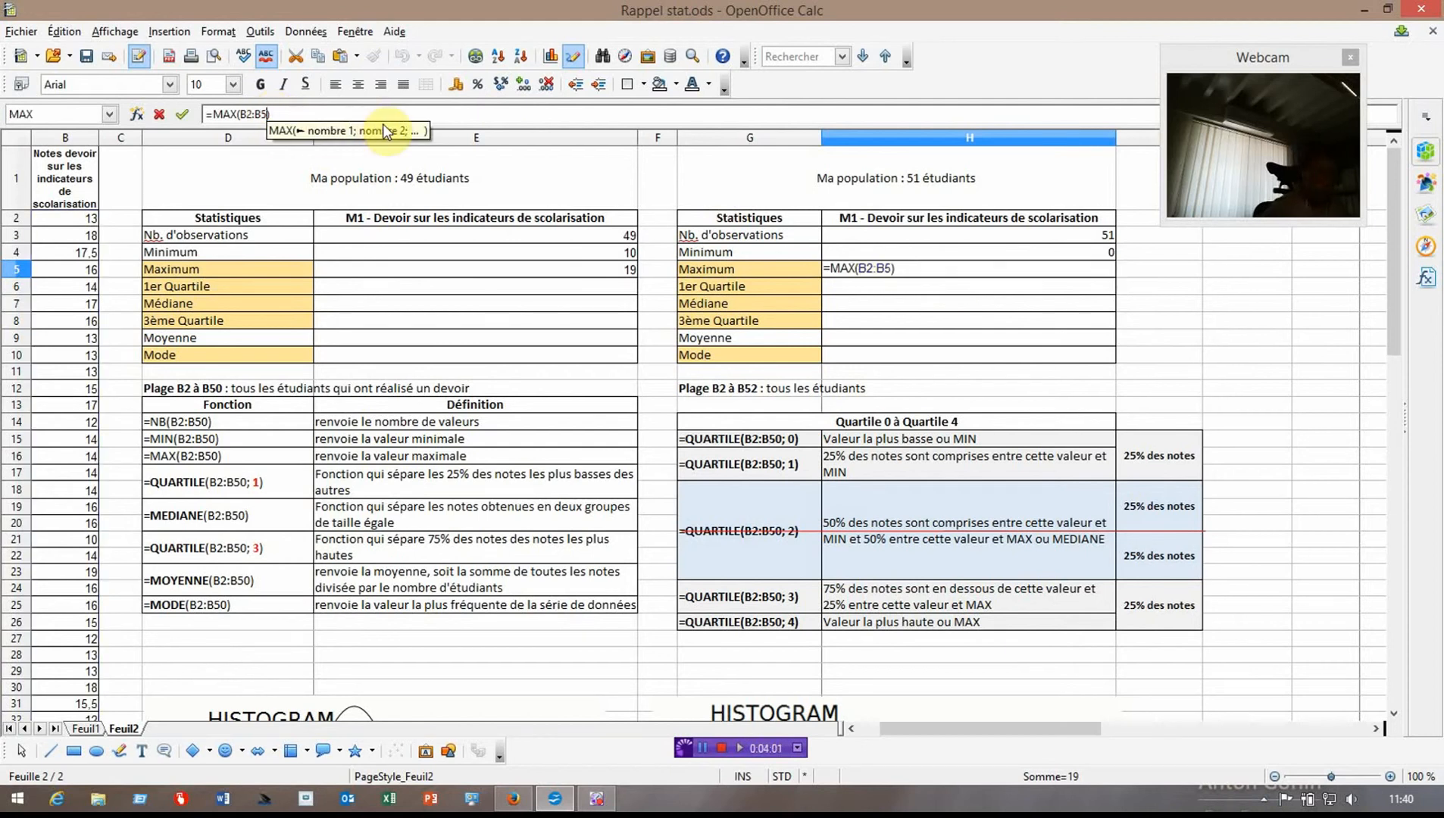
pyautogui.press('Return')
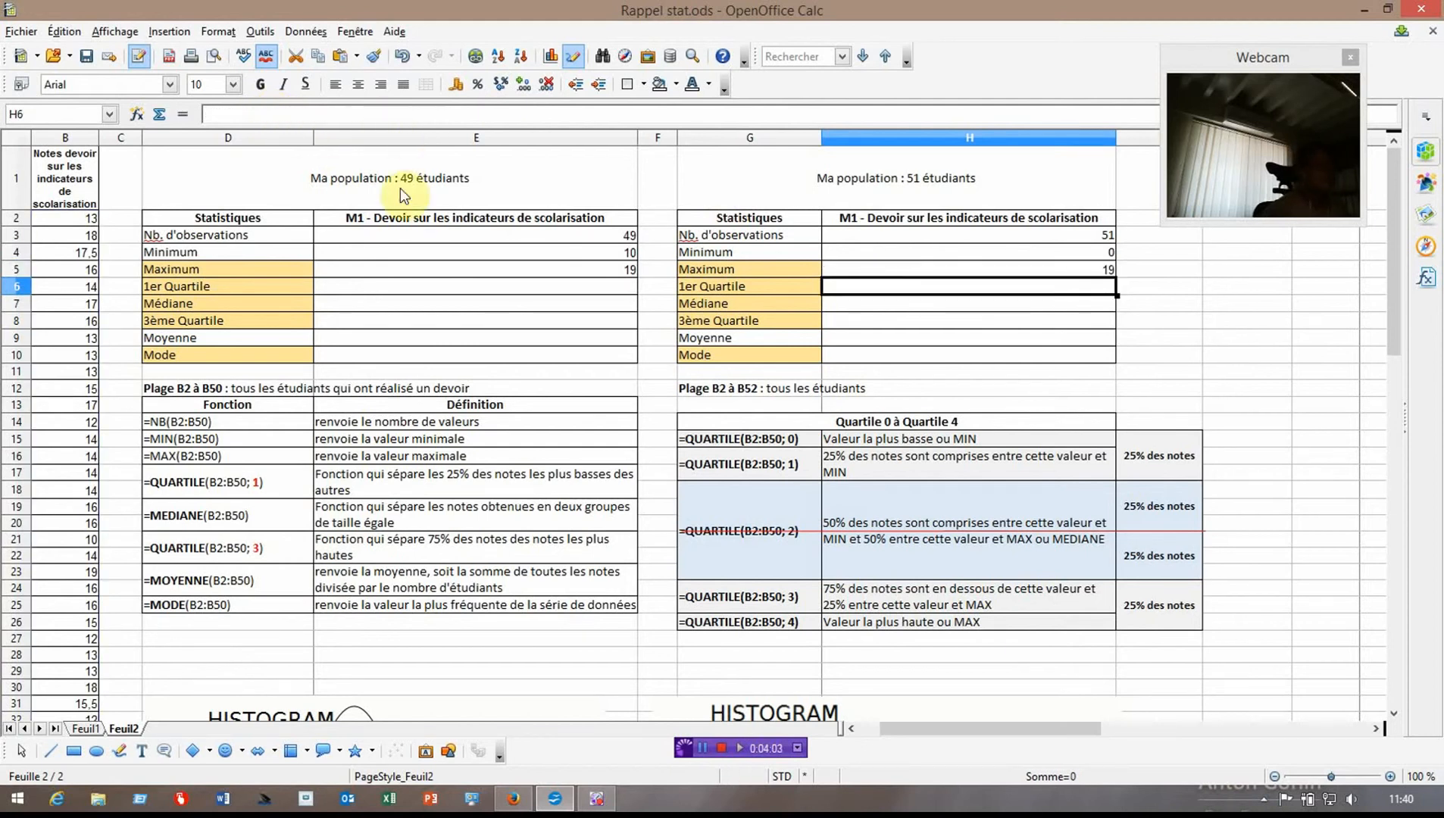
# - Copy the formula =QUARTILE(B2:B50; 1) from the function table into cell E6, 1er Quartile for the 49-student population
pyautogui.click(281, 473)
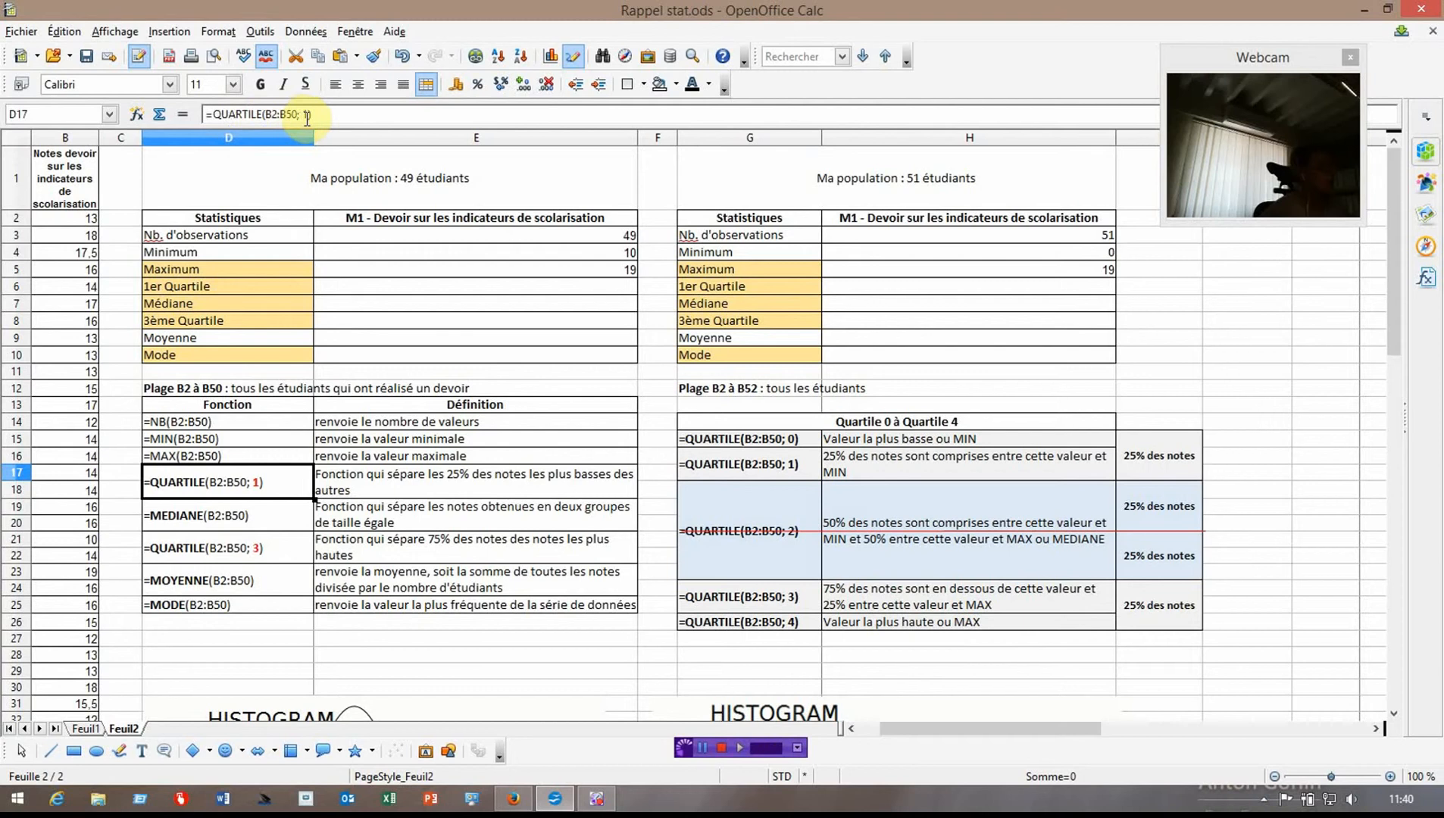
pyautogui.moveTo(322, 113); pyautogui.dragTo(205, 114)
pyautogui.hotkey('ctrl', 'c')
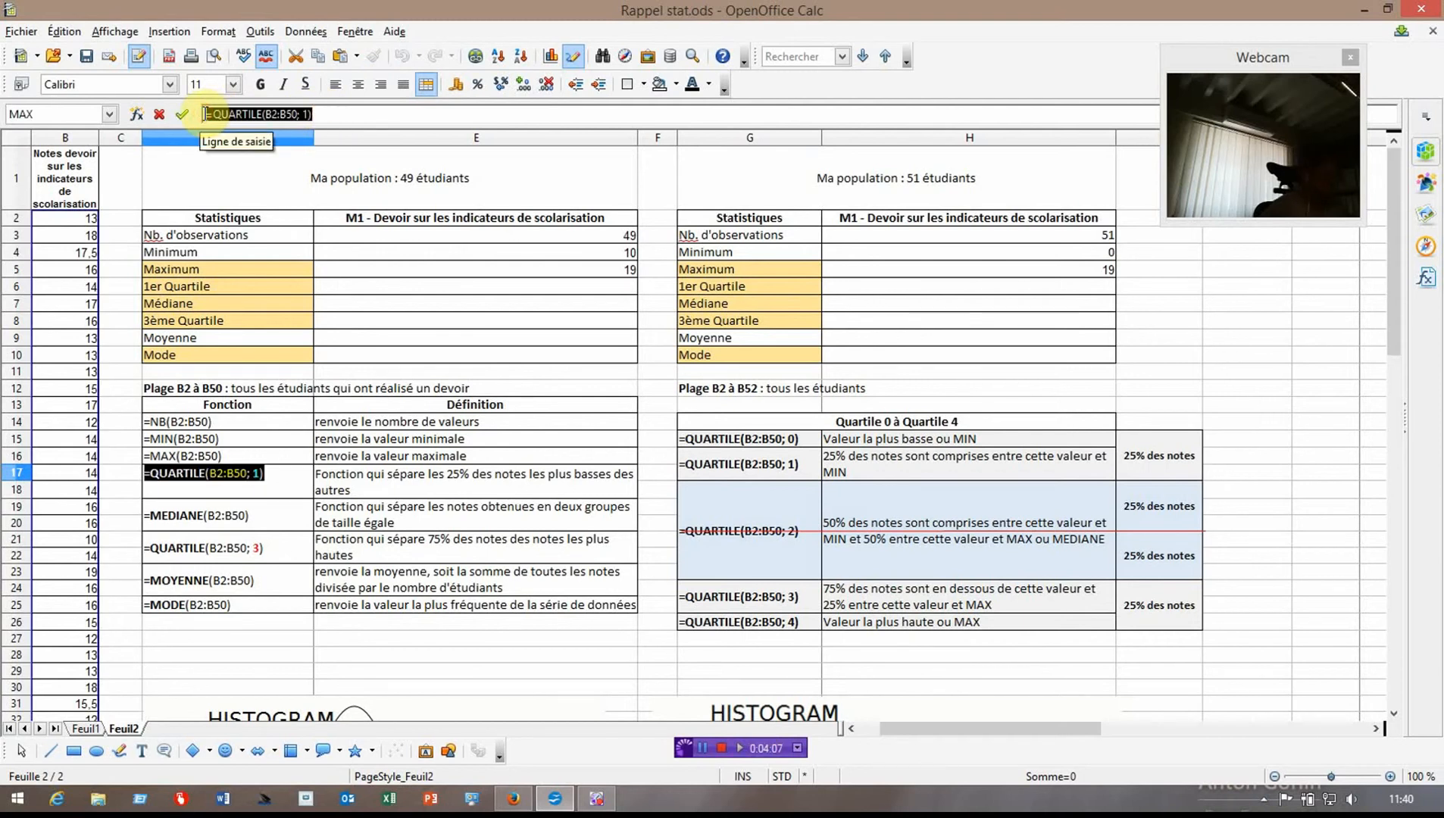
pyautogui.press('Return')
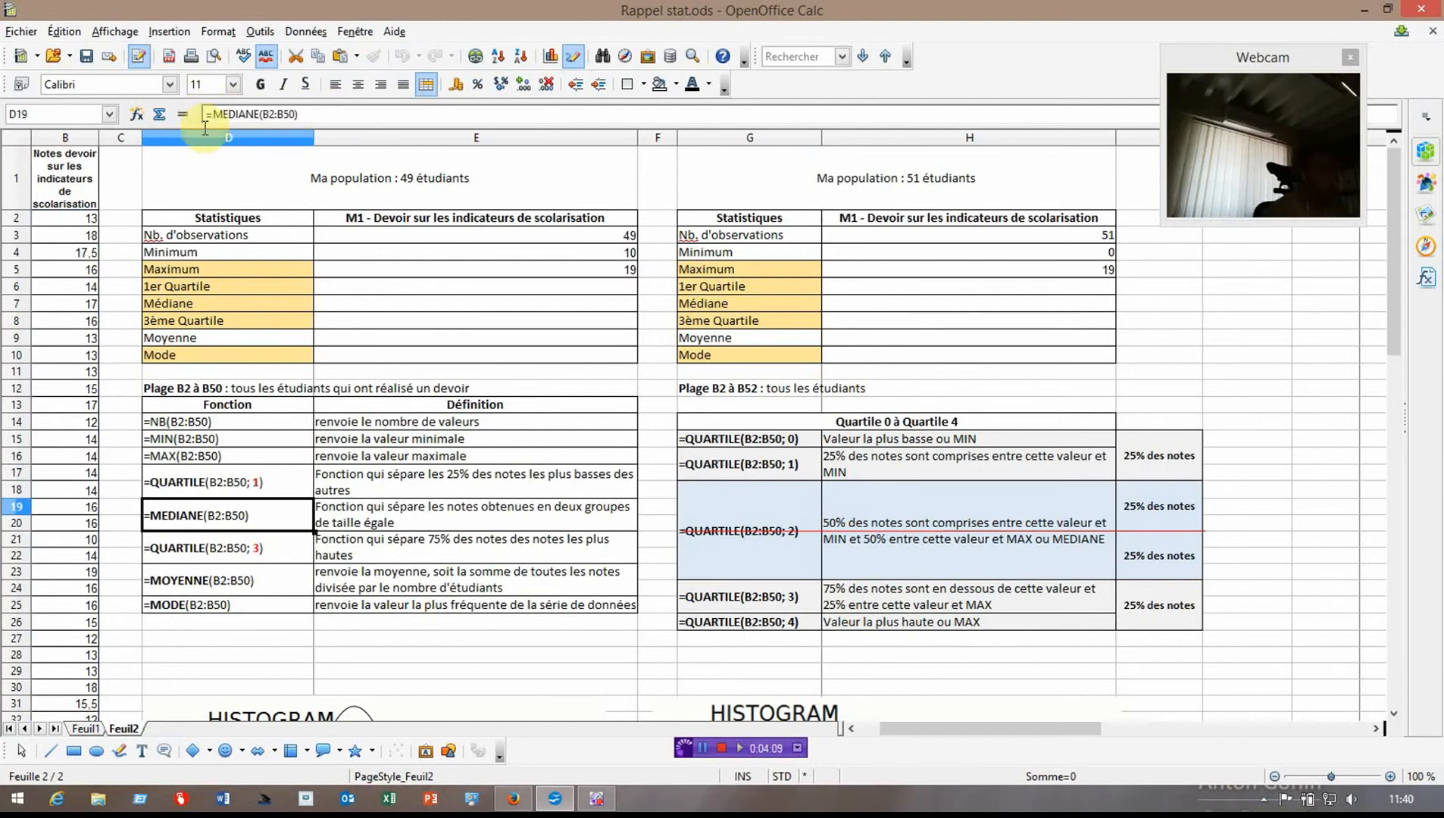
pyautogui.click(565, 284)
pyautogui.click(219, 115)
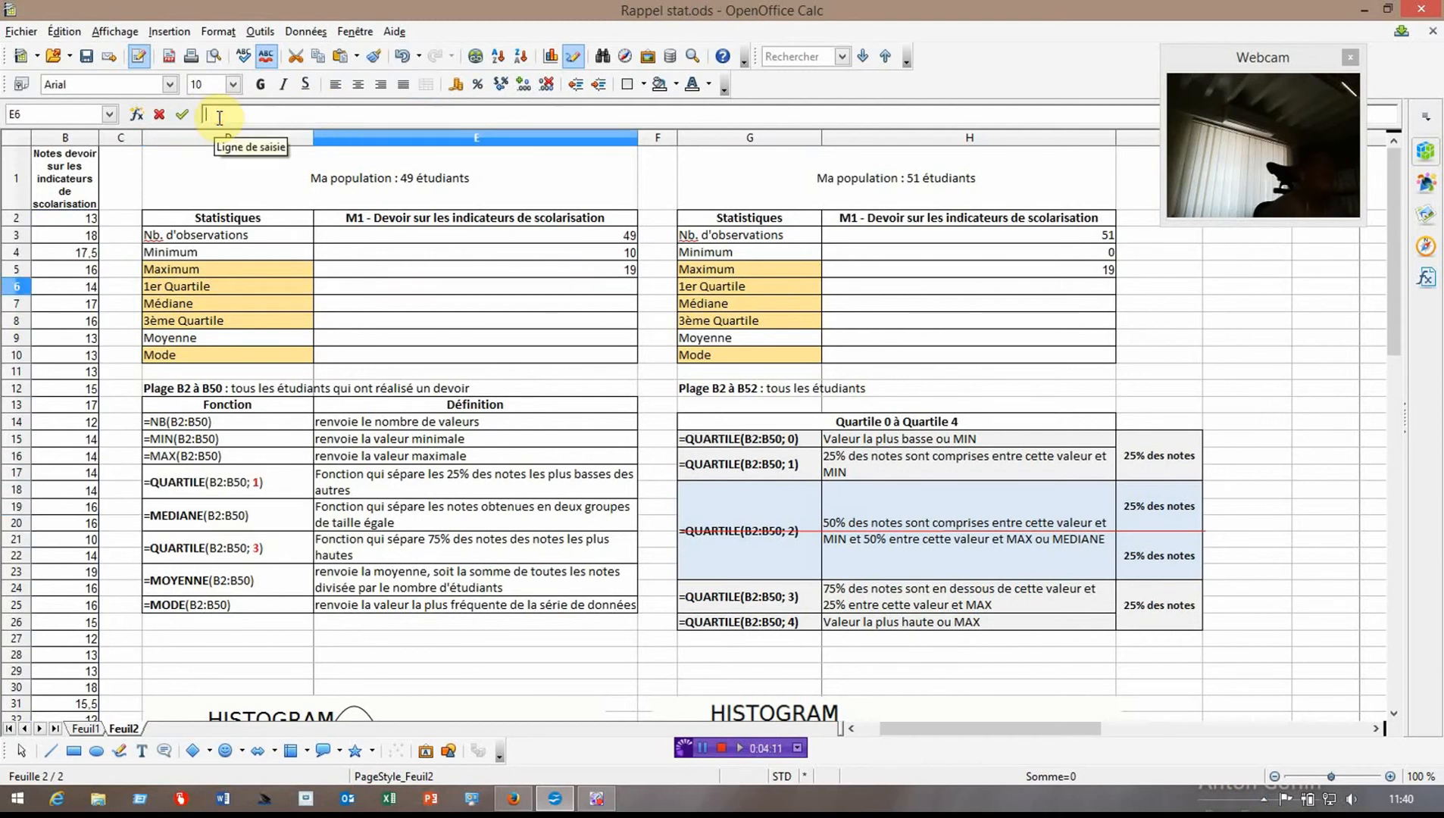
pyautogui.hotkey('ctrl', 'v')
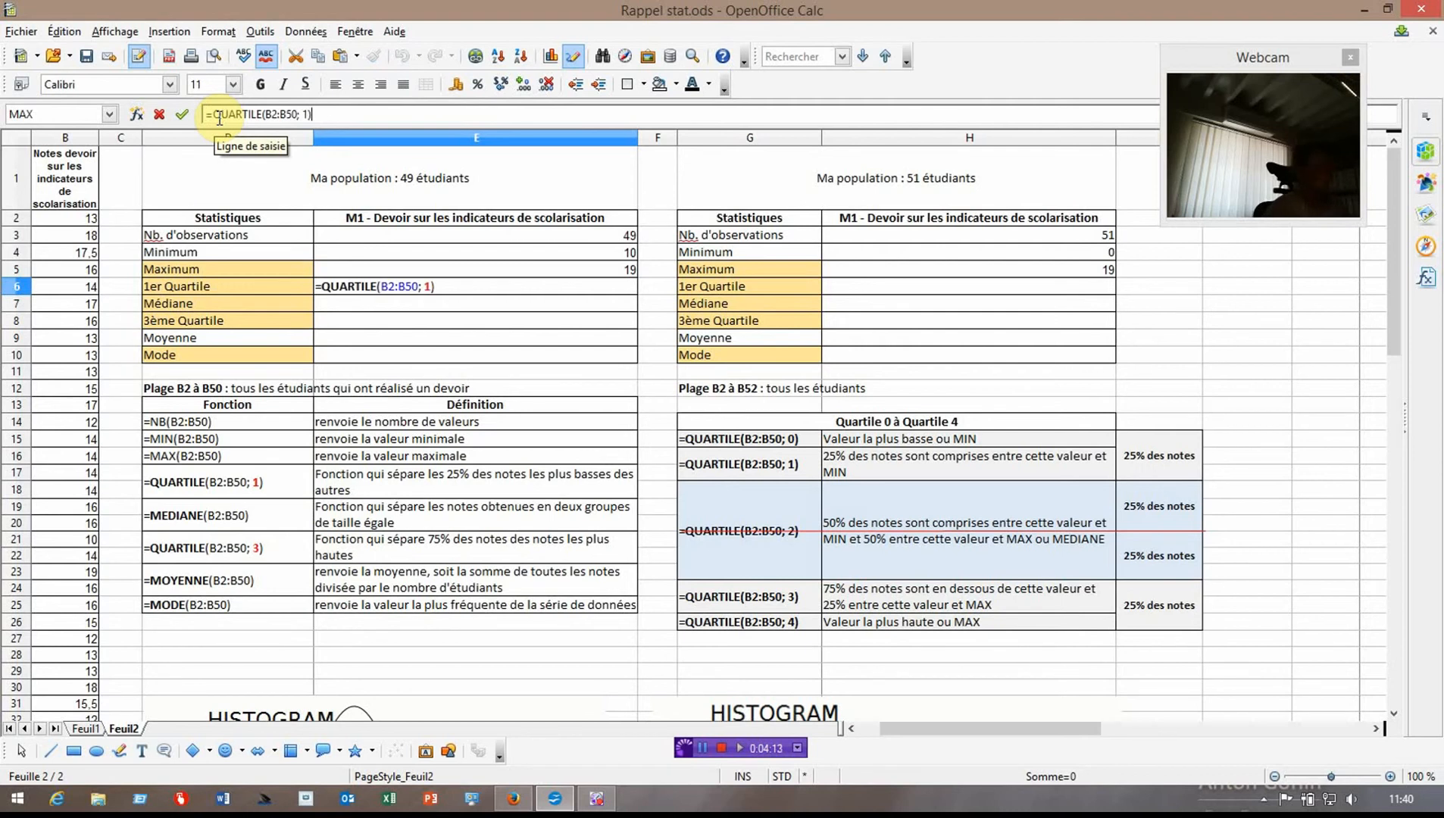
pyautogui.press('Return')
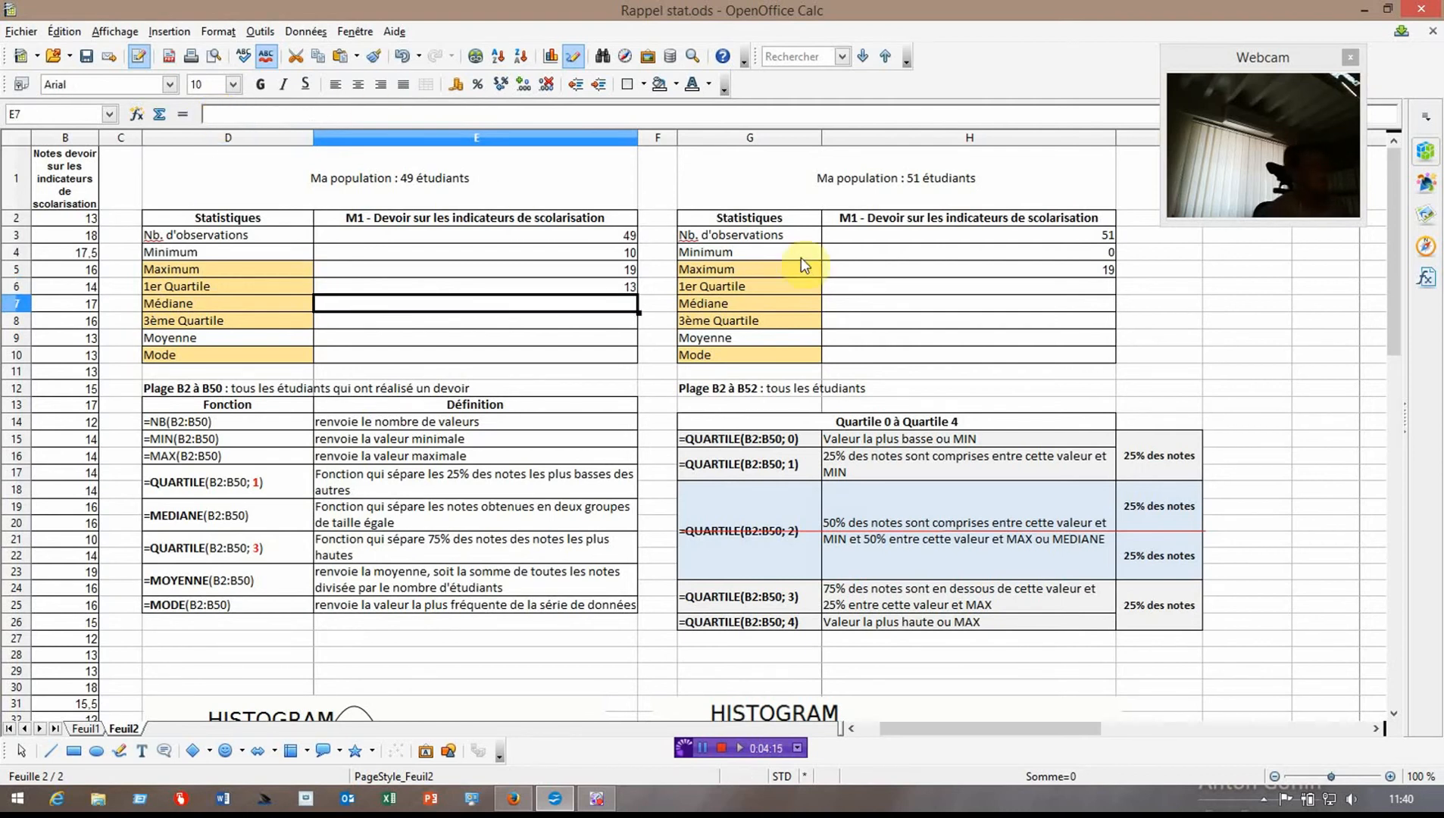
# - Enter =QUARTILE(B2:B52; 1) in cell H6, 1er Quartile for the 51-student population, by reusing the copied formula with the extended range
pyautogui.click(943, 288)
pyautogui.click(332, 115)
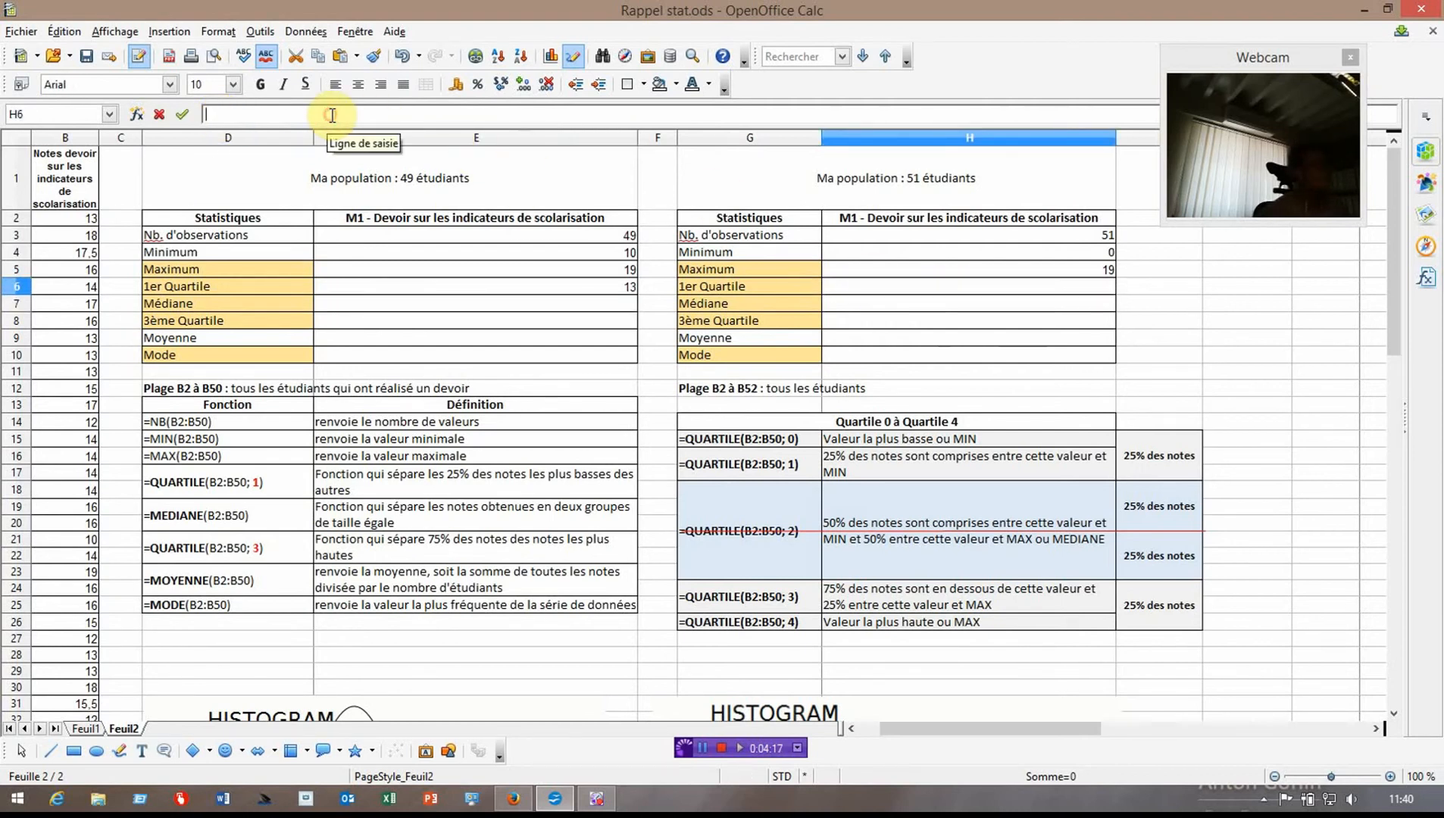
pyautogui.hotkey('ctrl', 'v')
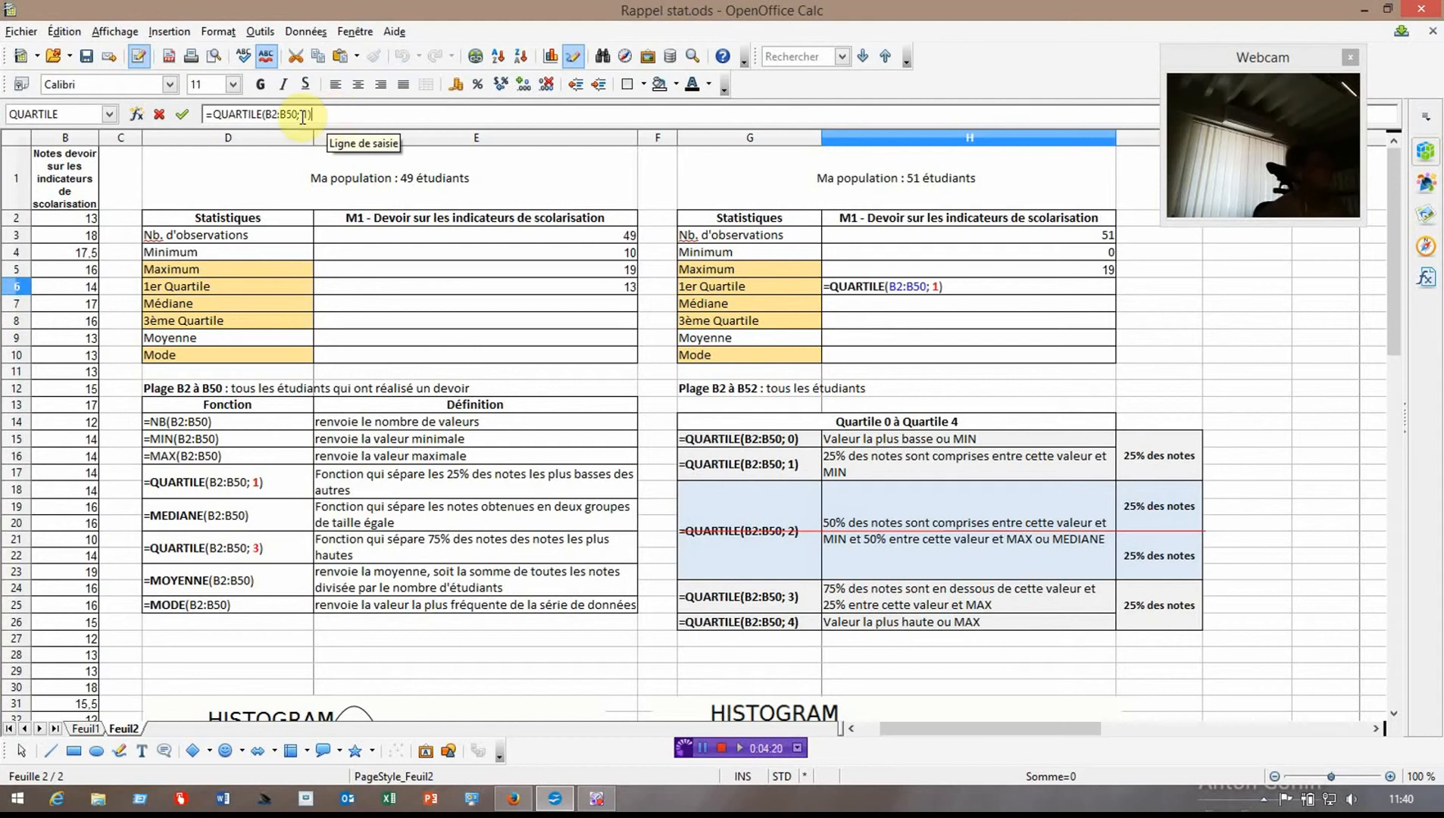
pyautogui.click(297, 115)
pyautogui.press('BackSpace')
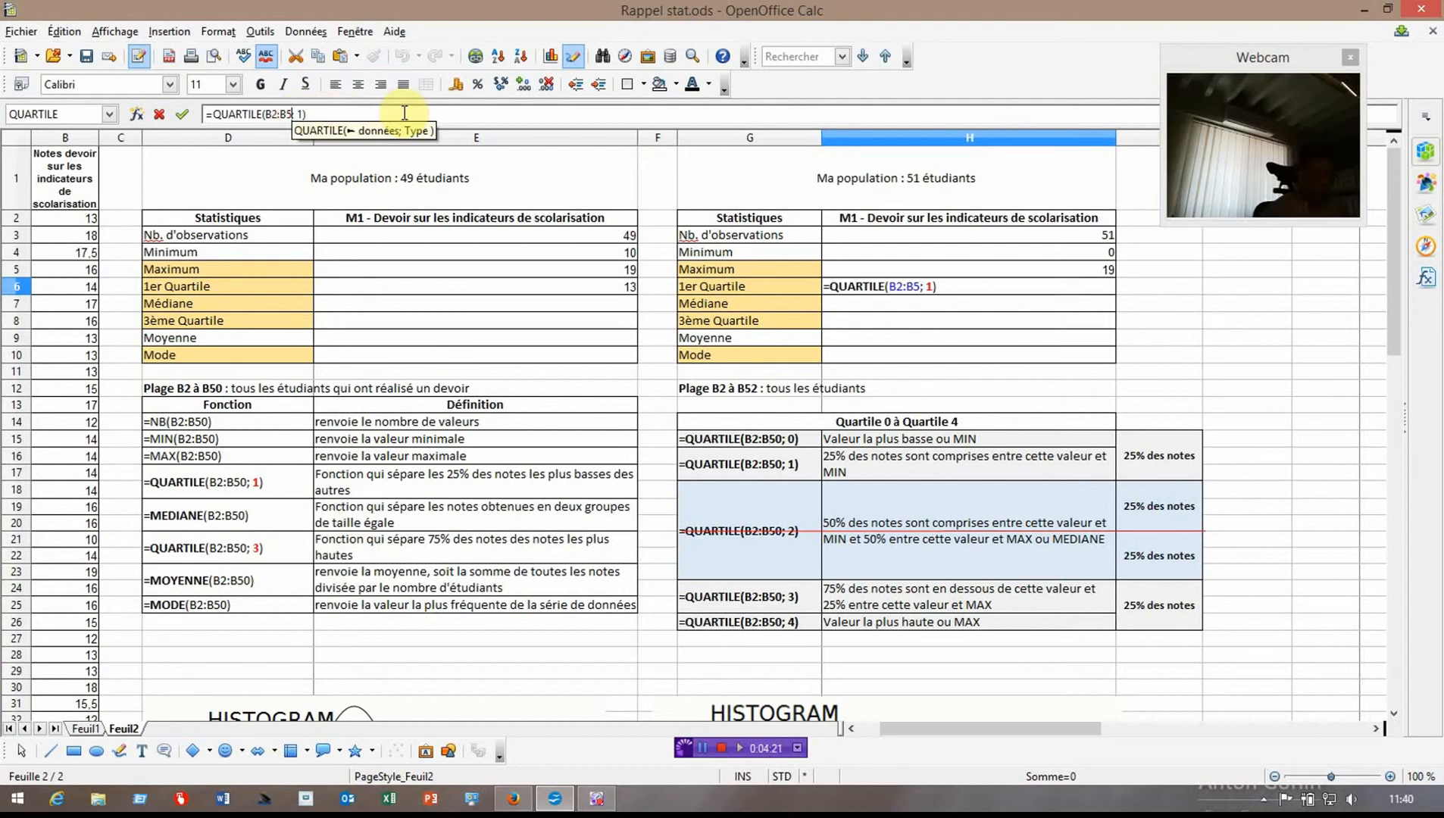
pyautogui.write('2')
pyautogui.press('Return')
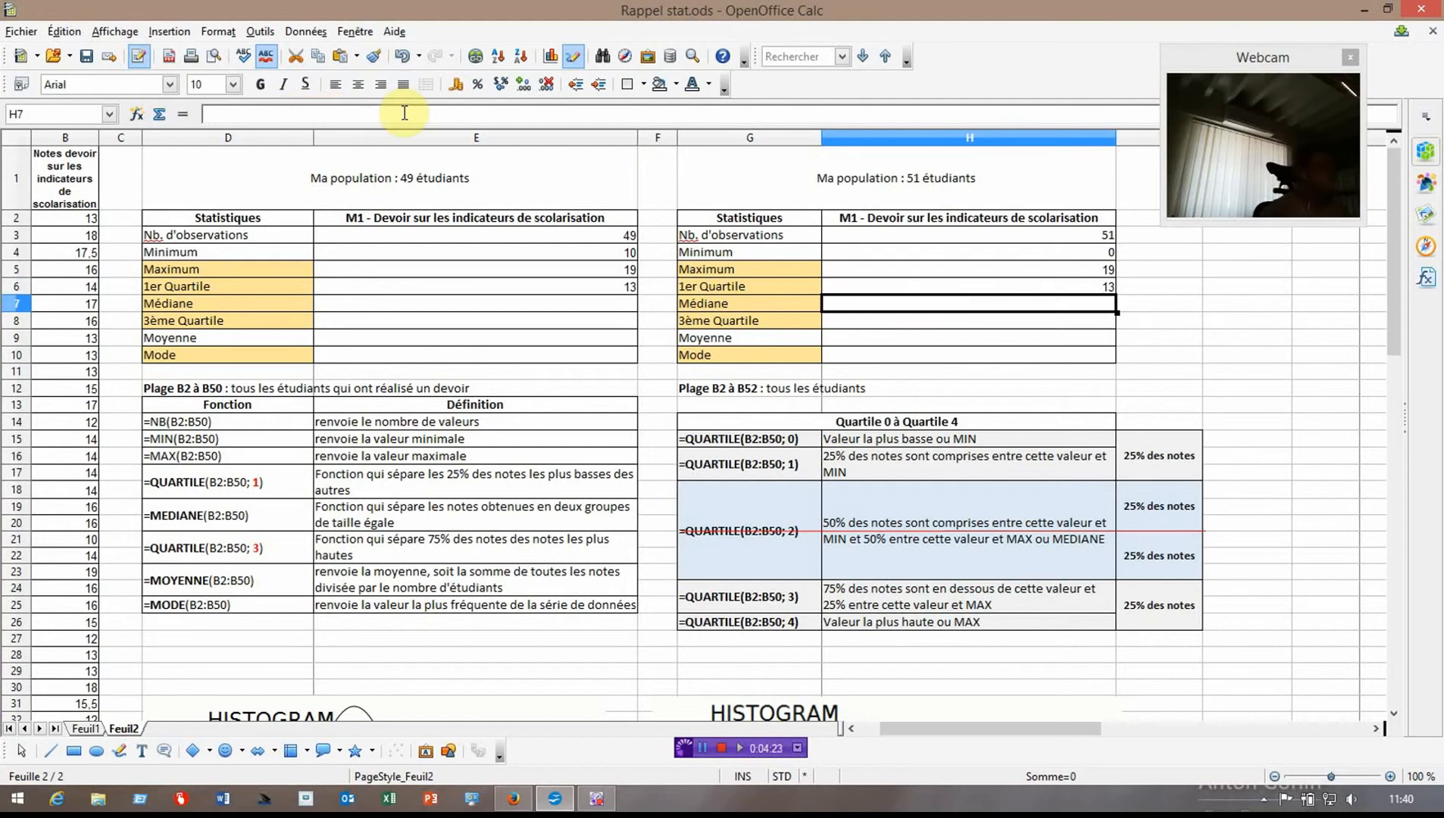
# - Copy the formula =MEDIANE(B2:B50) from the function table into cell E7, Médiane for the 49-student population
pyautogui.click(231, 516)
pyautogui.moveTo(303, 114); pyautogui.dragTo(198, 112)
pyautogui.hotkey('ctrl', 'c')
pyautogui.press('Return')
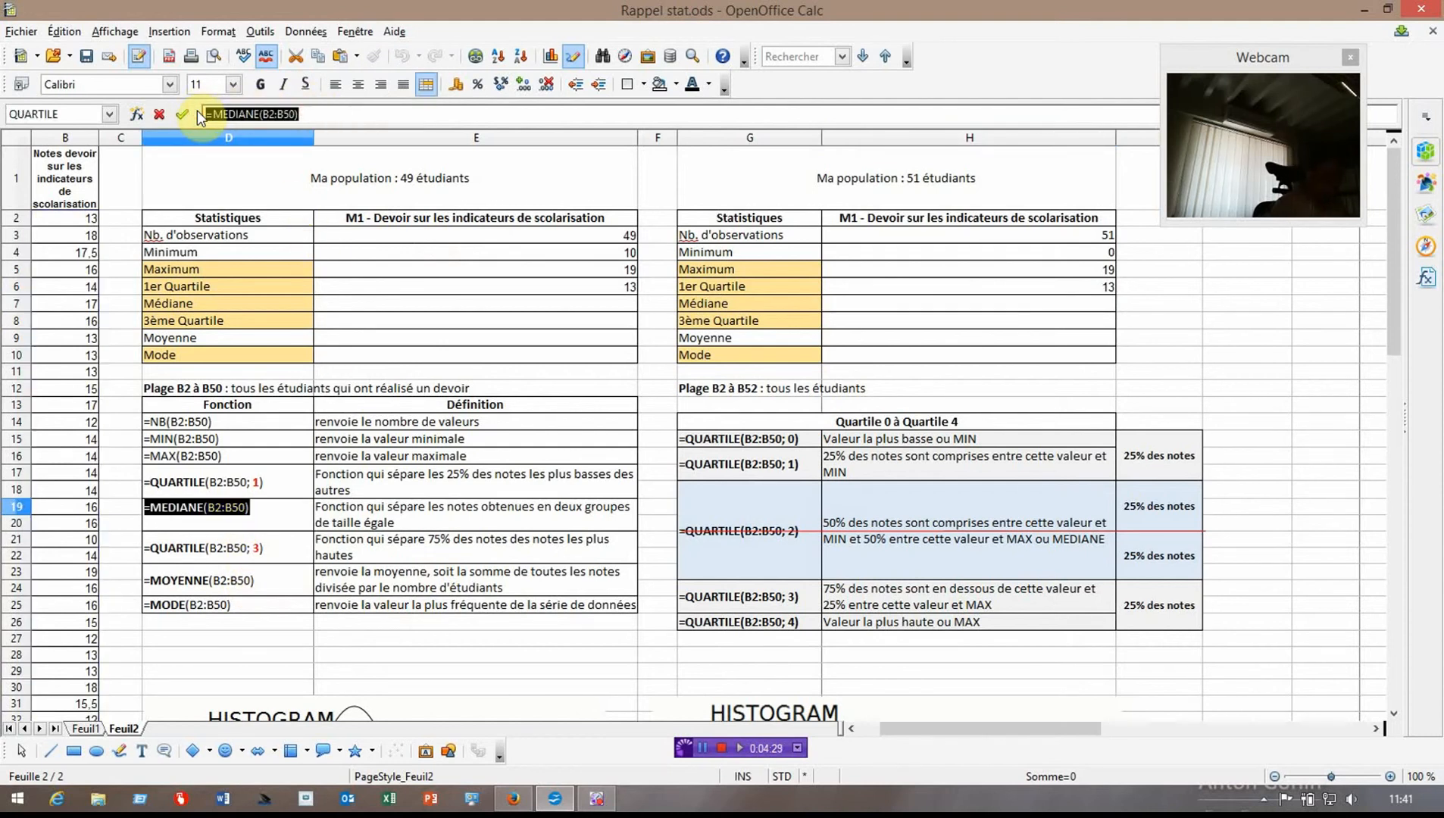
pyautogui.click(498, 306)
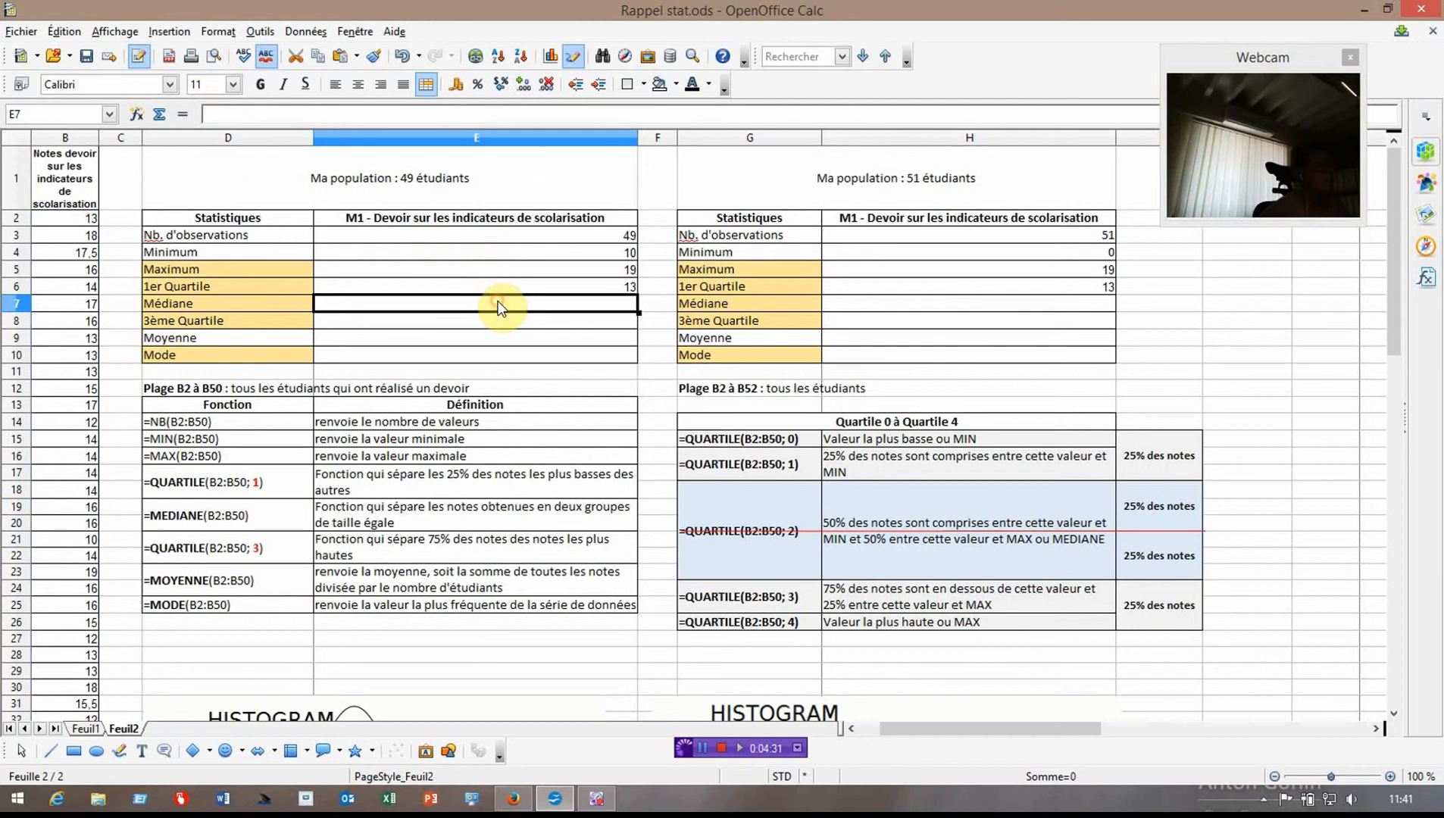
pyautogui.hotkey('ctrl', 'v')
pyautogui.press('Return')
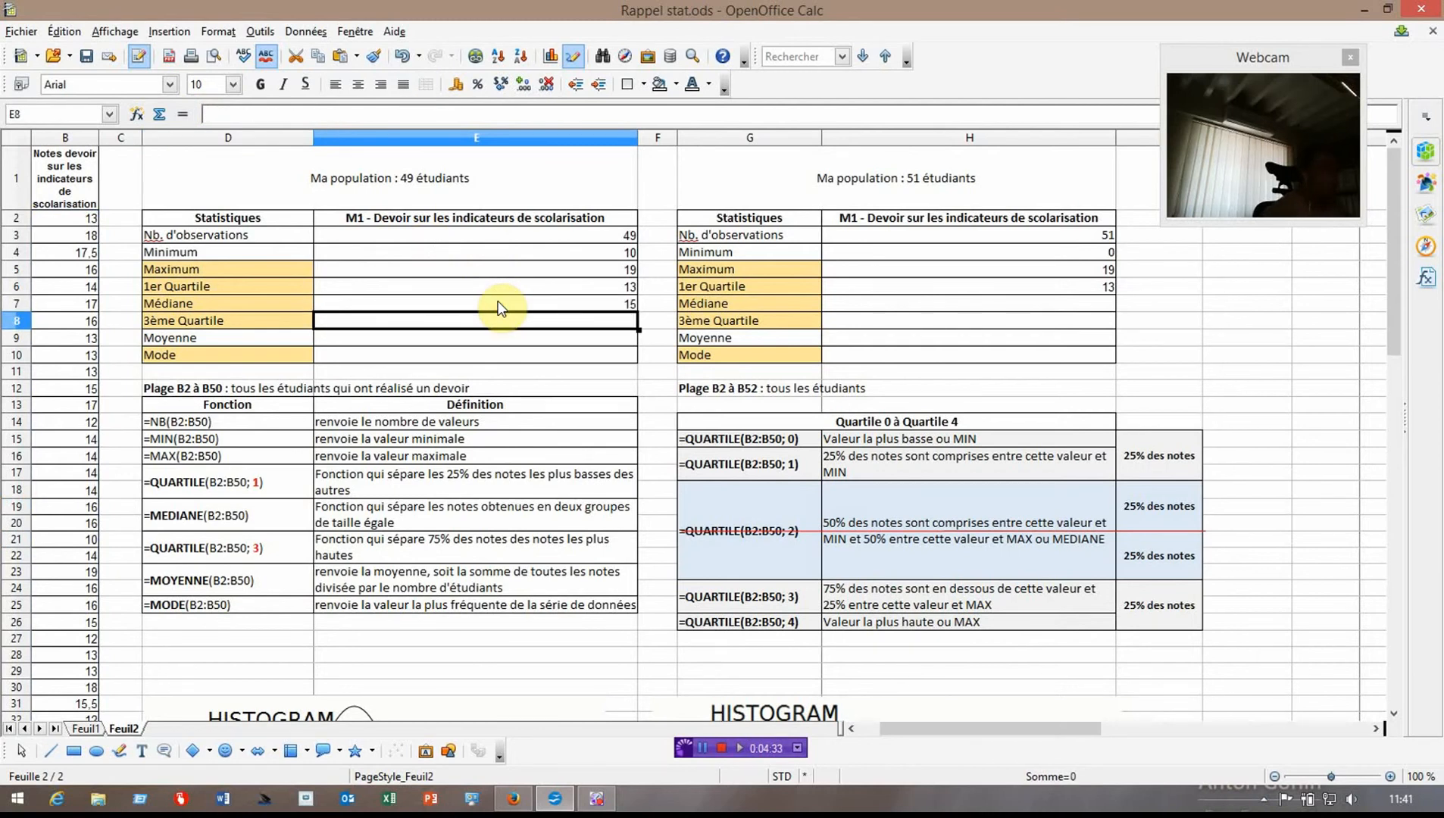
# - Enter =MEDIANE(B2:B52) in cell H7, Médiane for the 51-student population, by reusing the copied formula with the extended range
pyautogui.click(954, 304)
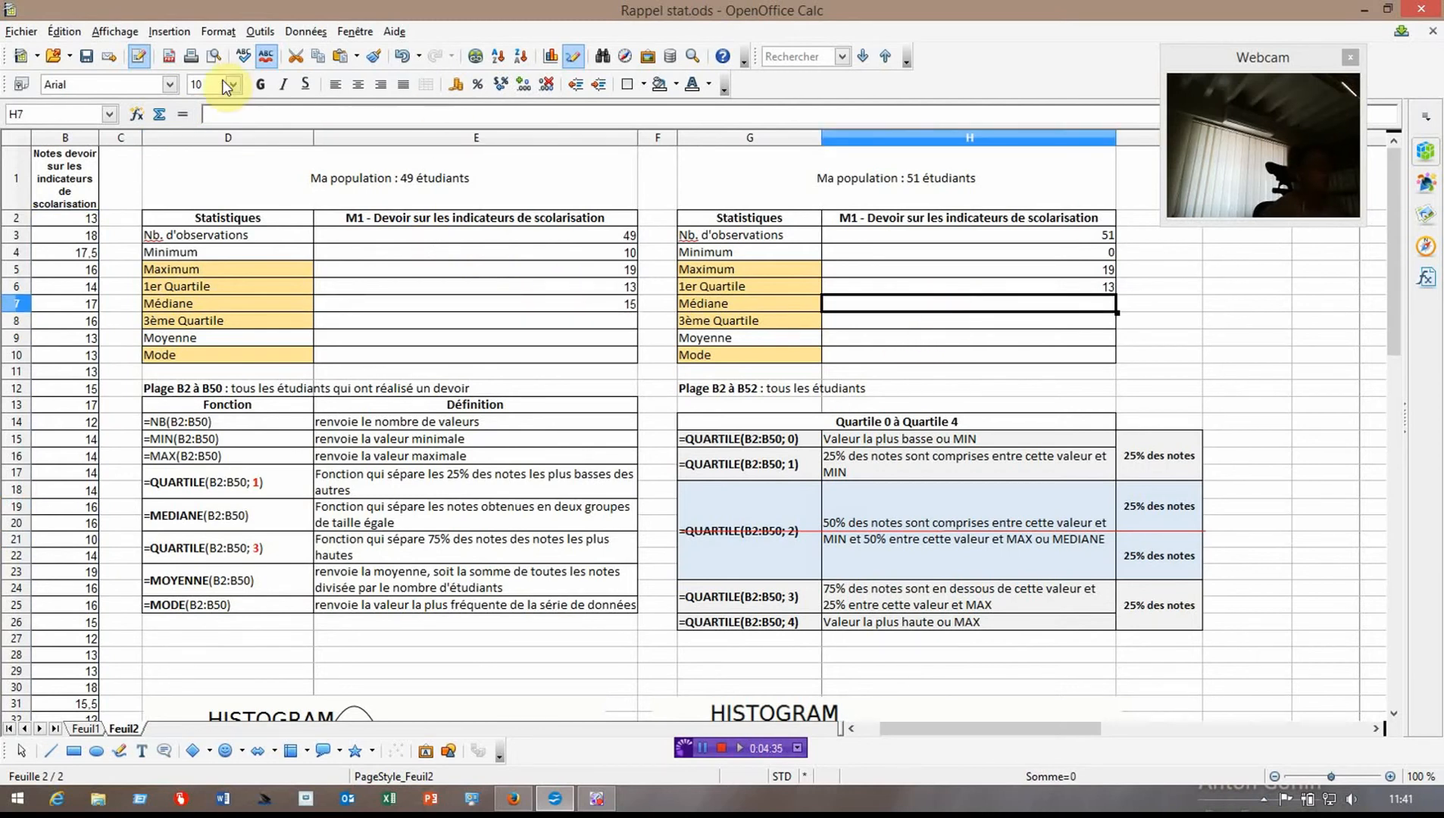
pyautogui.click(232, 116)
pyautogui.hotkey('ctrl', 'v')
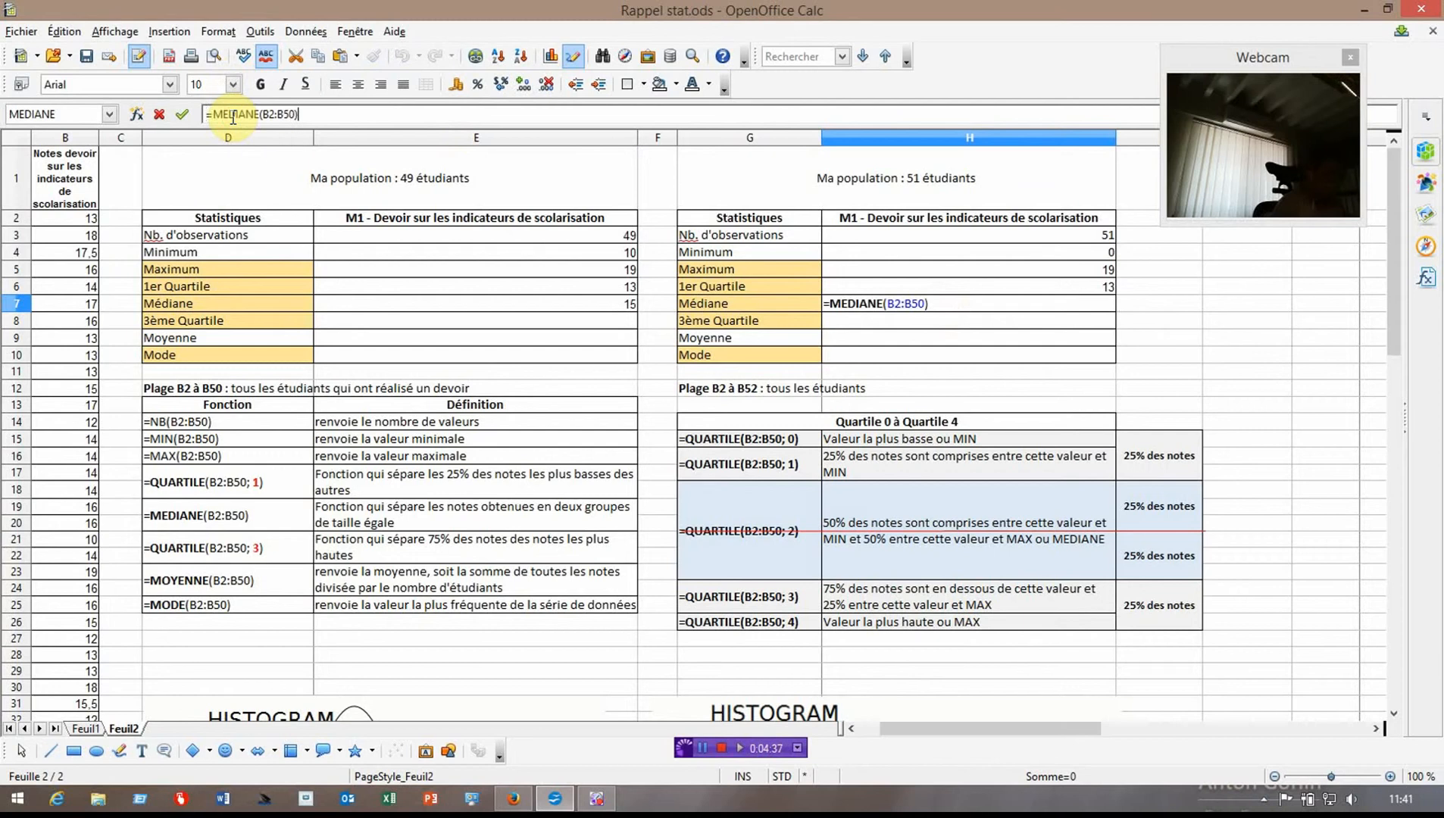
pyautogui.click(295, 113)
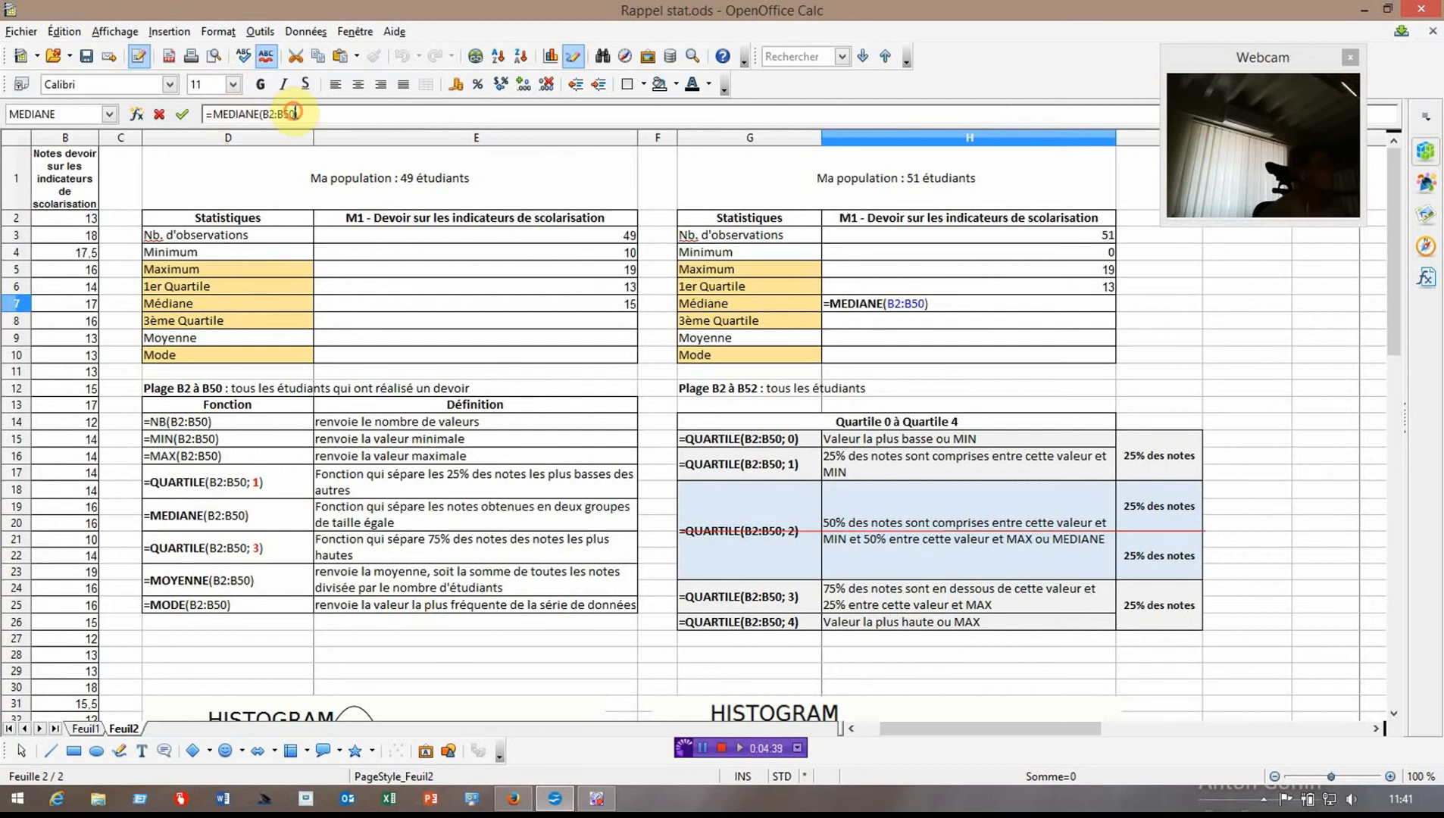
pyautogui.press('Return')
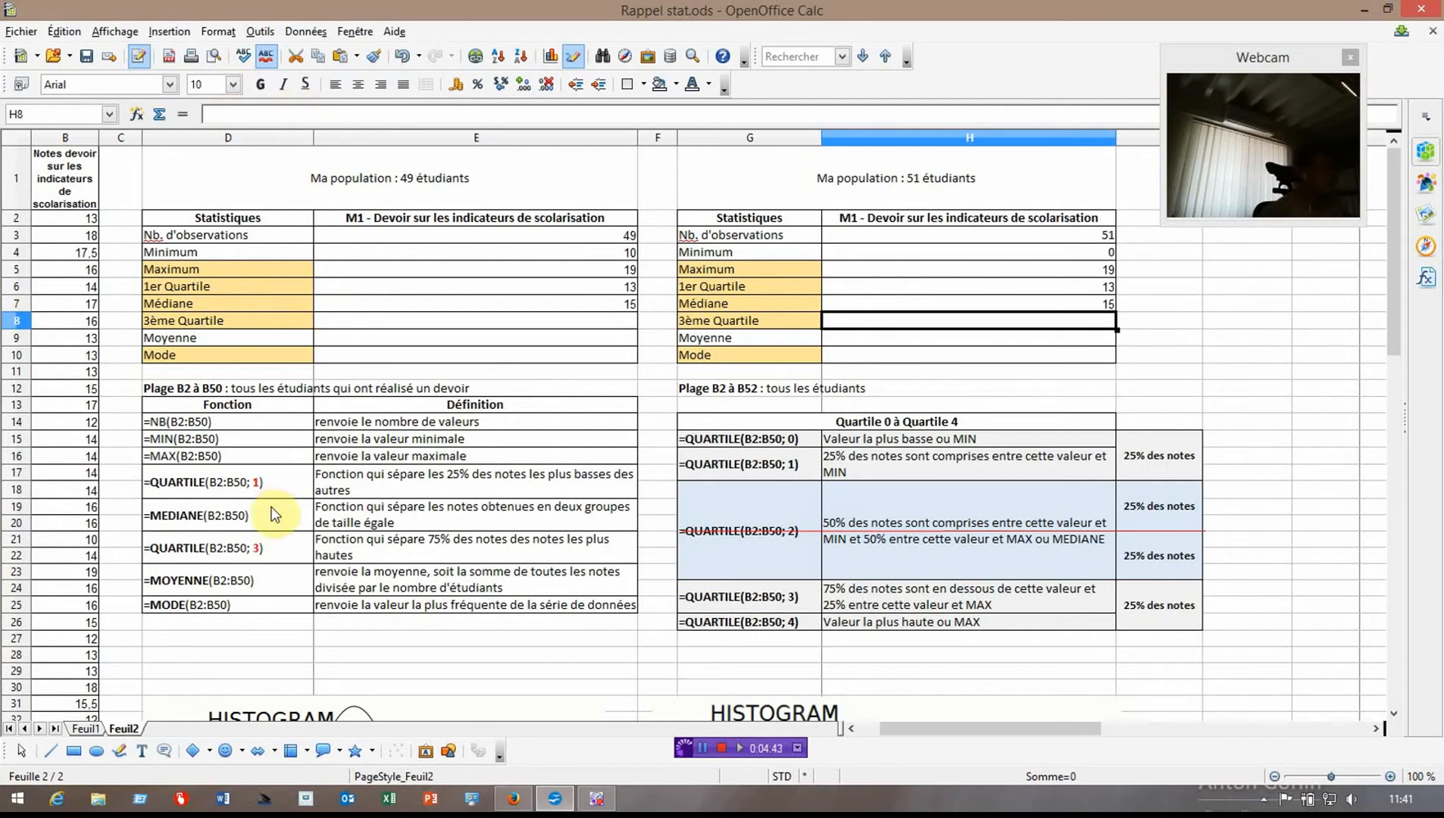
# - Copy the 3ème Quartile formula =QUARTILE(B2:B50; 3) from the function table without altering its source cell
pyautogui.click(279, 547)
pyautogui.doubleClick(307, 113)
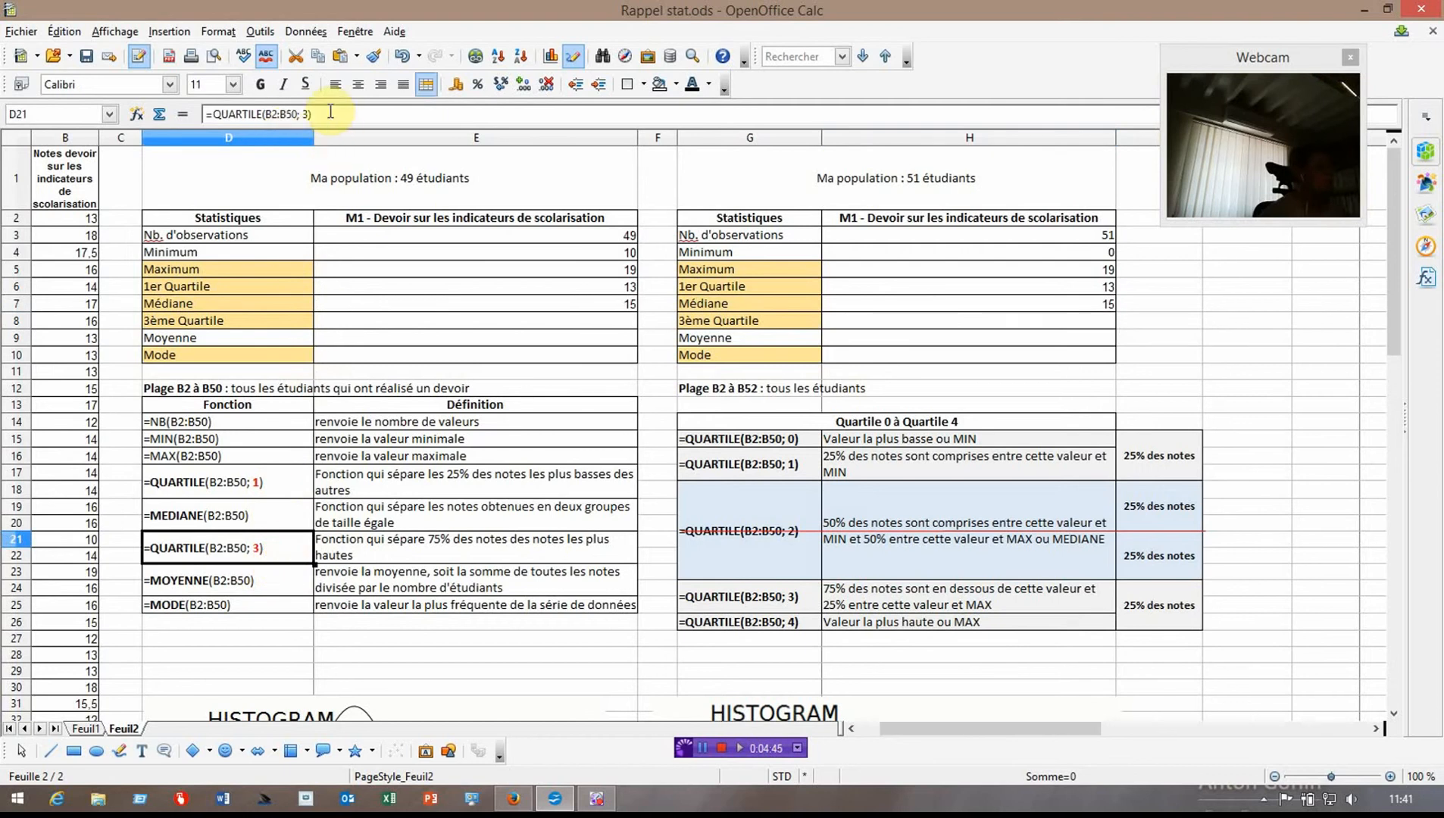
pyautogui.moveTo(255, 102); pyautogui.dragTo(199, 102)
pyautogui.hotkey('ctrl', 'c')
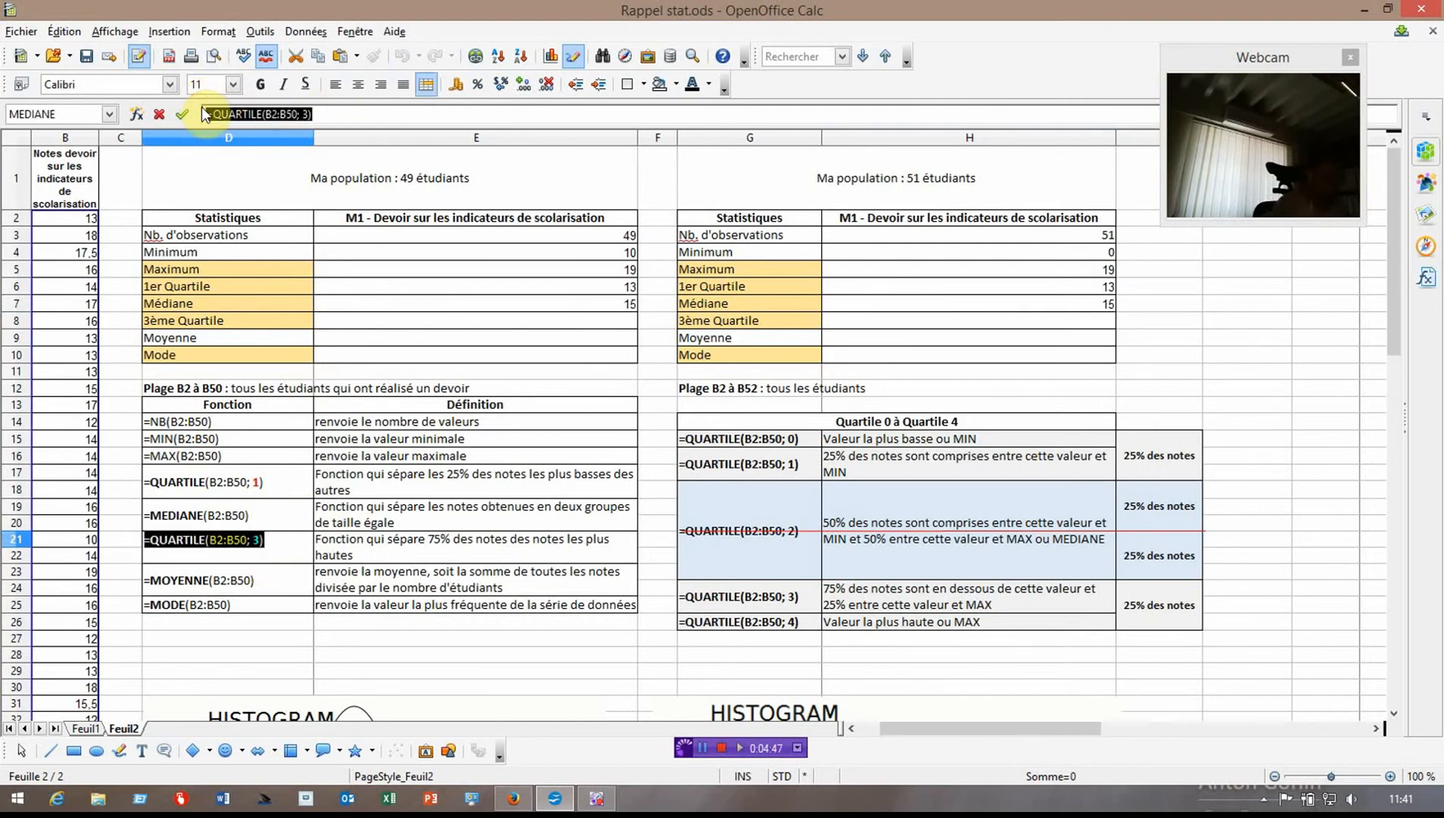
pyautogui.press('Return')
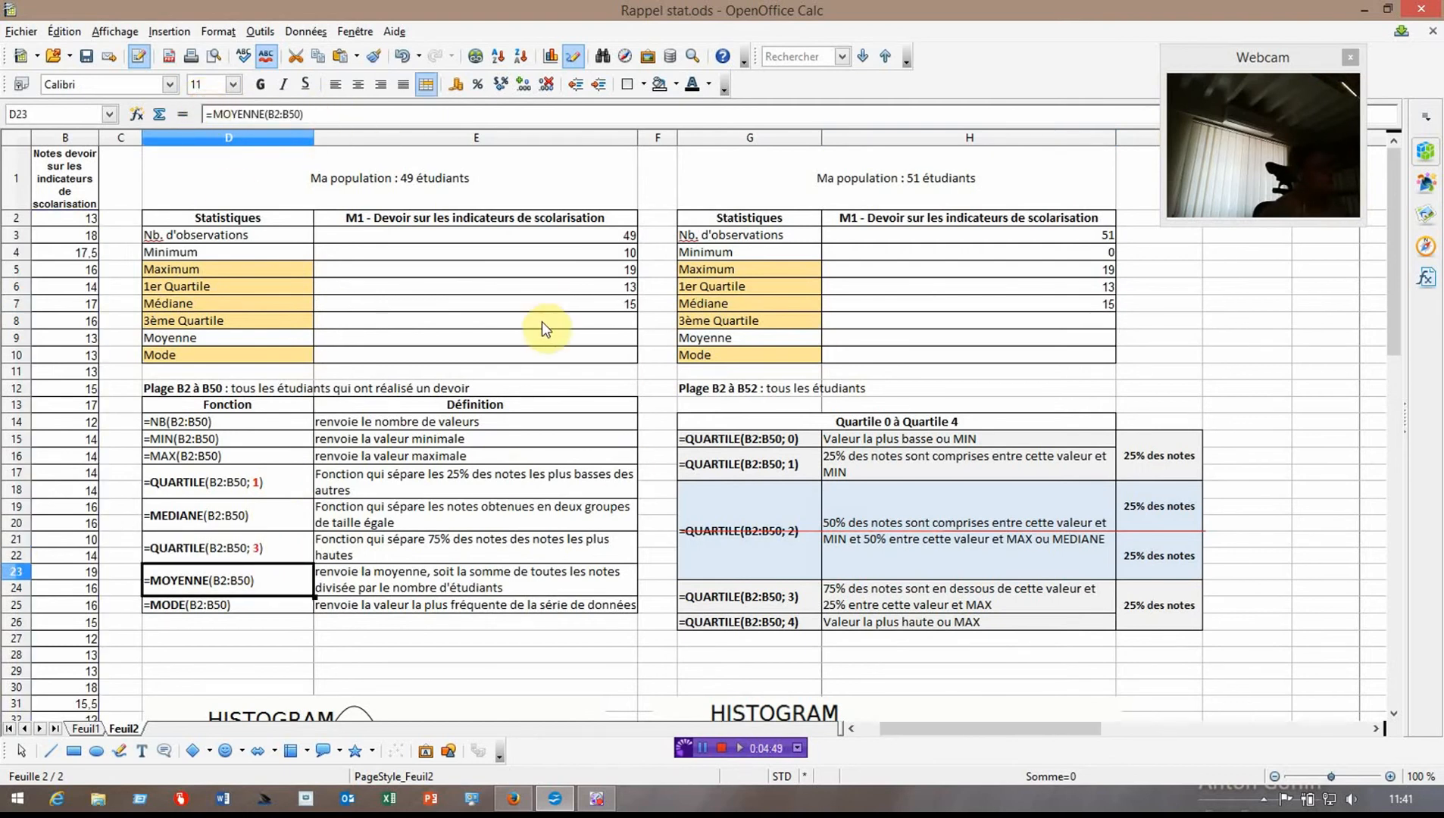
# - Enter =QUARTILE(B2:B52; 3) in cell E8, 3ème Quartile for the 49-student population, by reusing the copied formula with the edited range
pyautogui.click(542, 320)
pyautogui.click(241, 113)
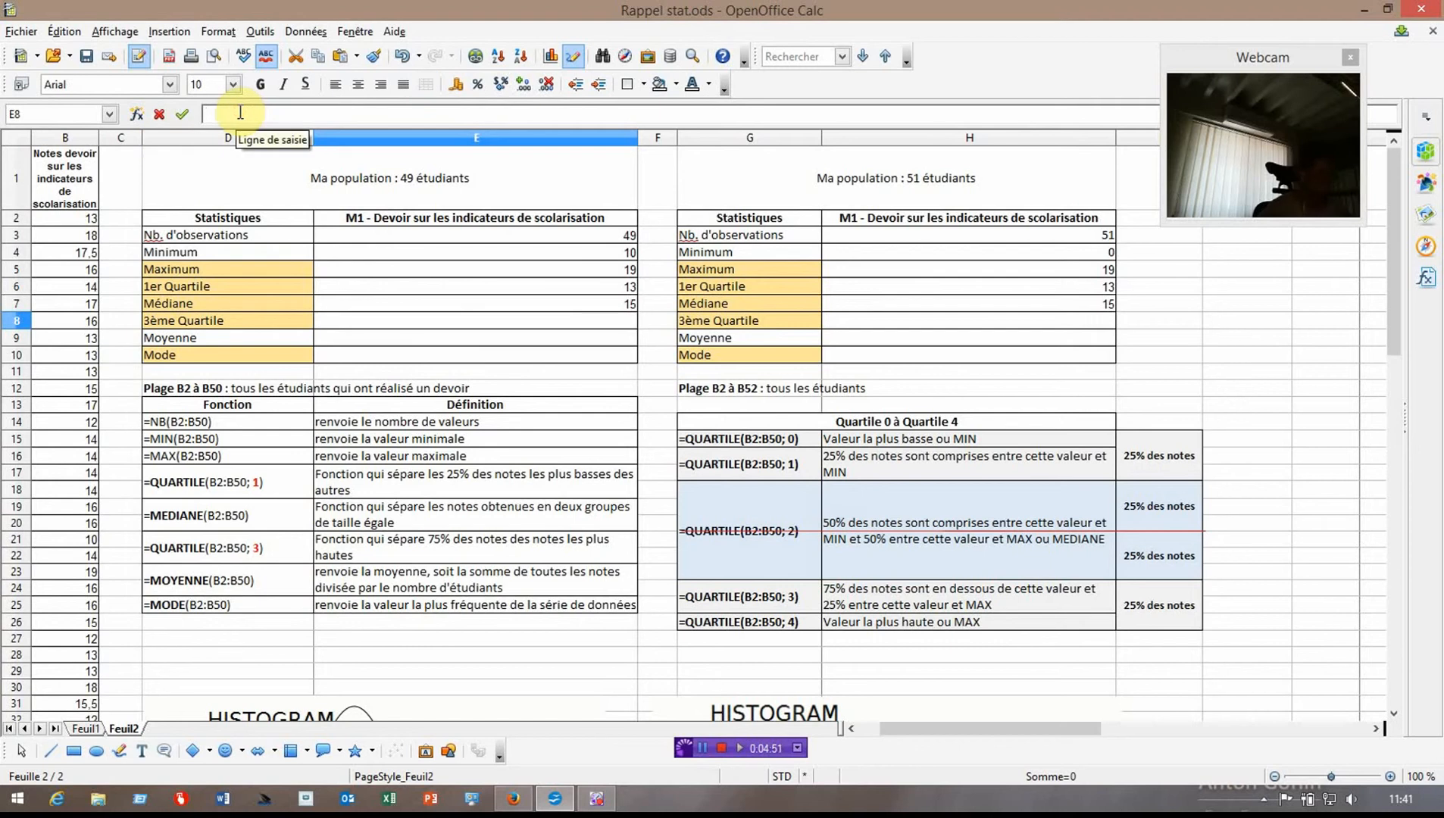
pyautogui.hotkey('ctrl', 'v')
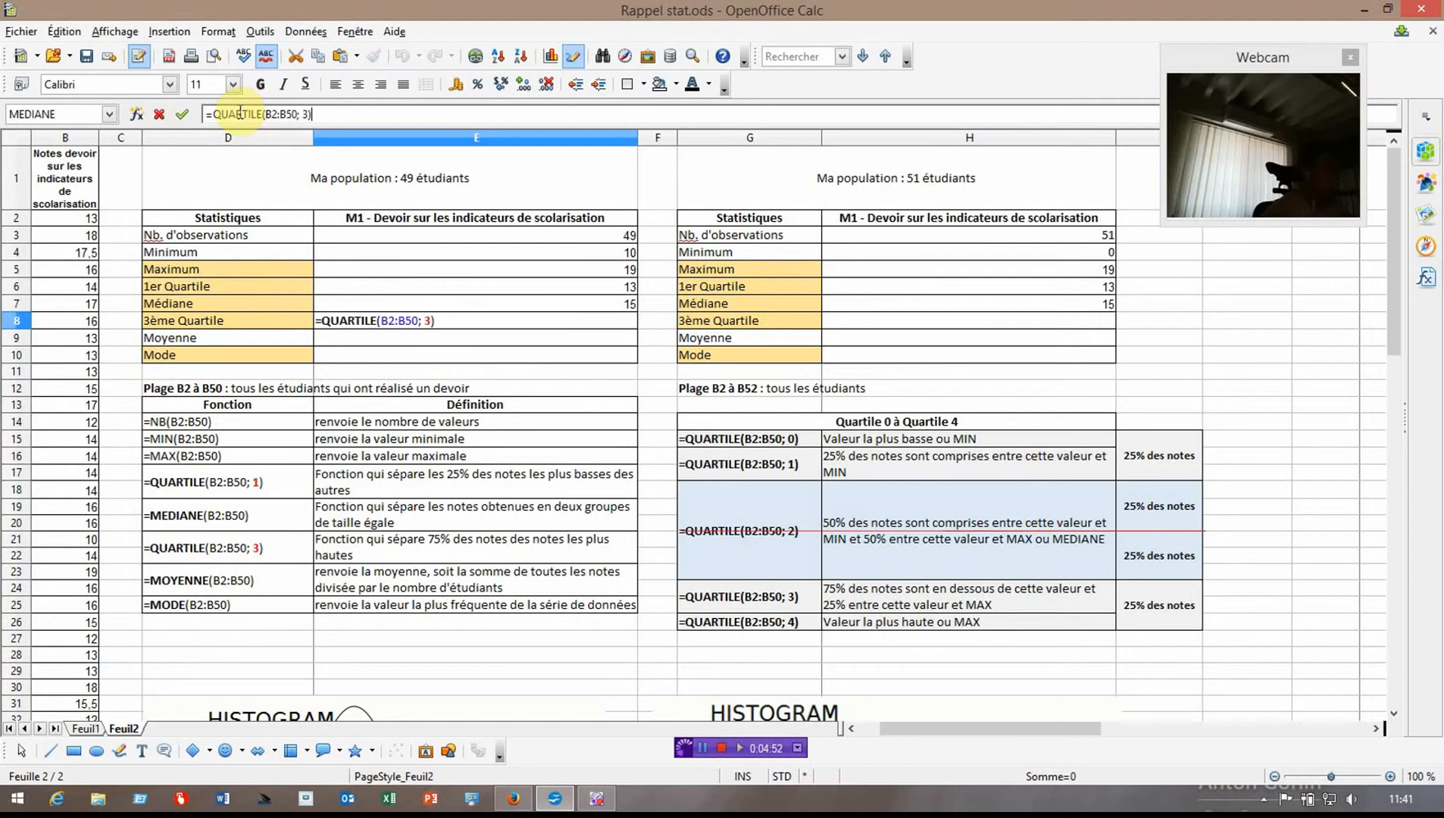
pyautogui.click(296, 114)
pyautogui.press('BackSpace')
pyautogui.write('2')
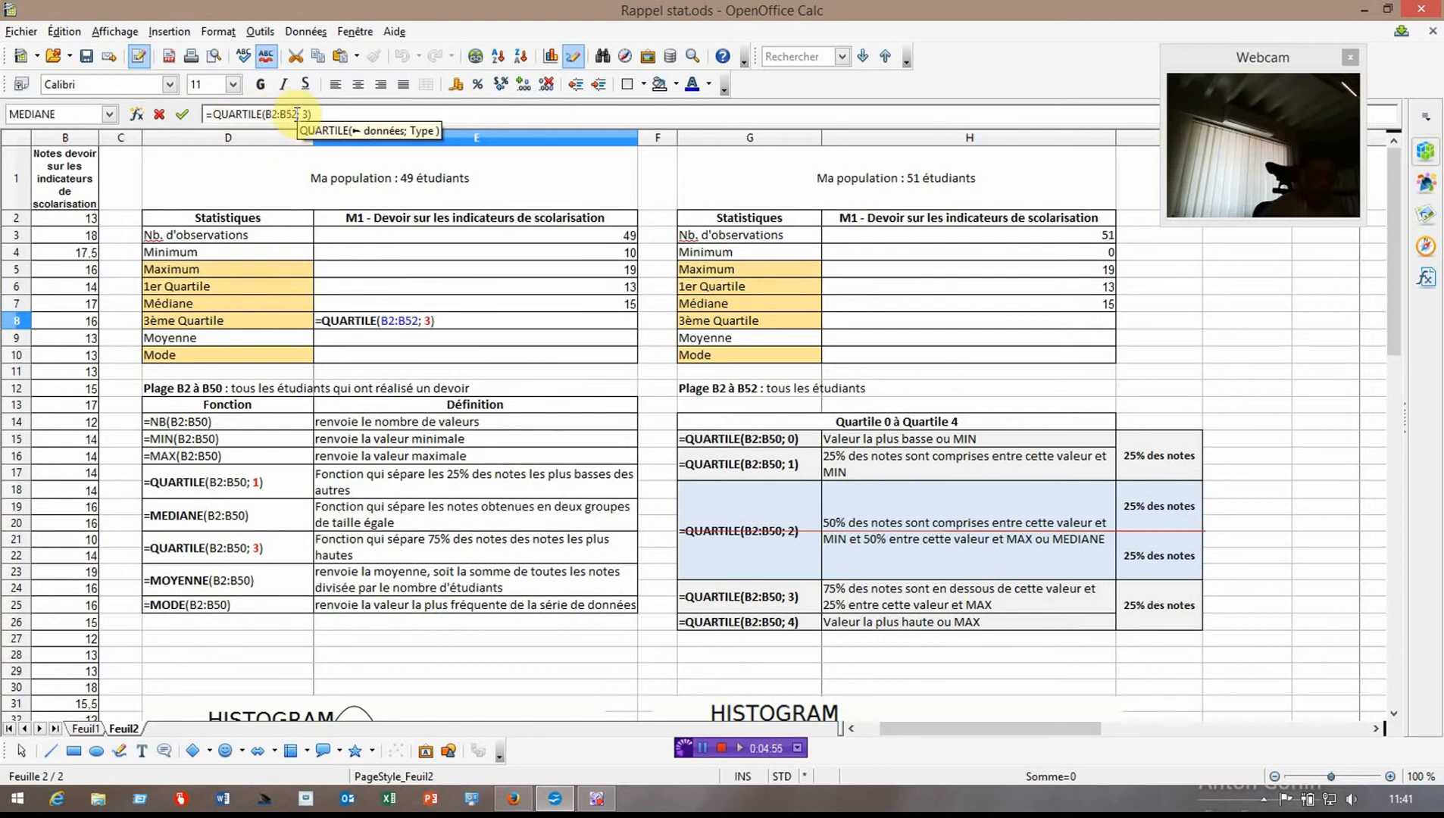
pyautogui.press('Return')
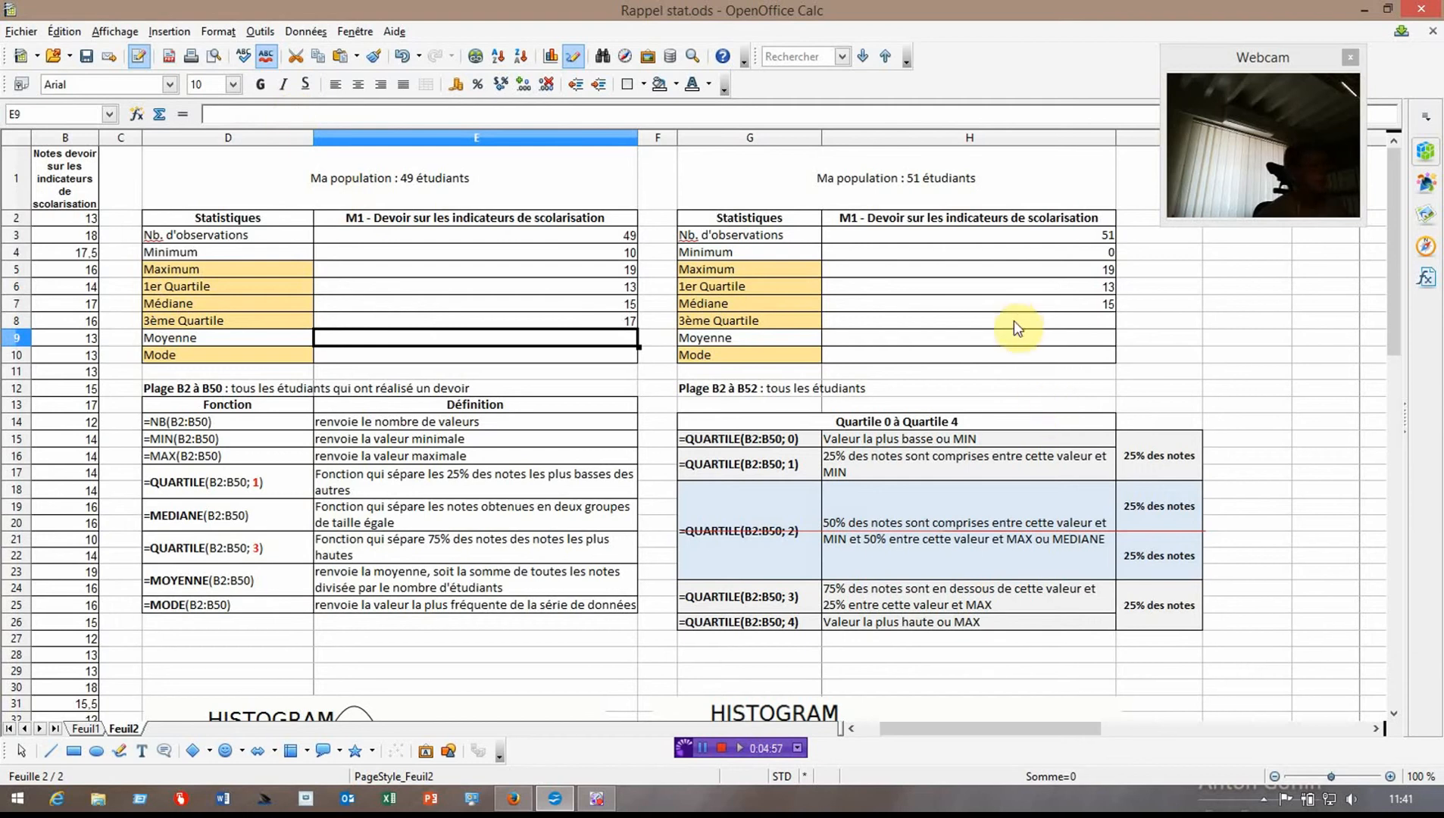
# - Fill cell H8, 3ème Quartile for the 51-student population, with the copied QUARTILE formula using type 3
pyautogui.click(1016, 321)
pyautogui.click(214, 115)
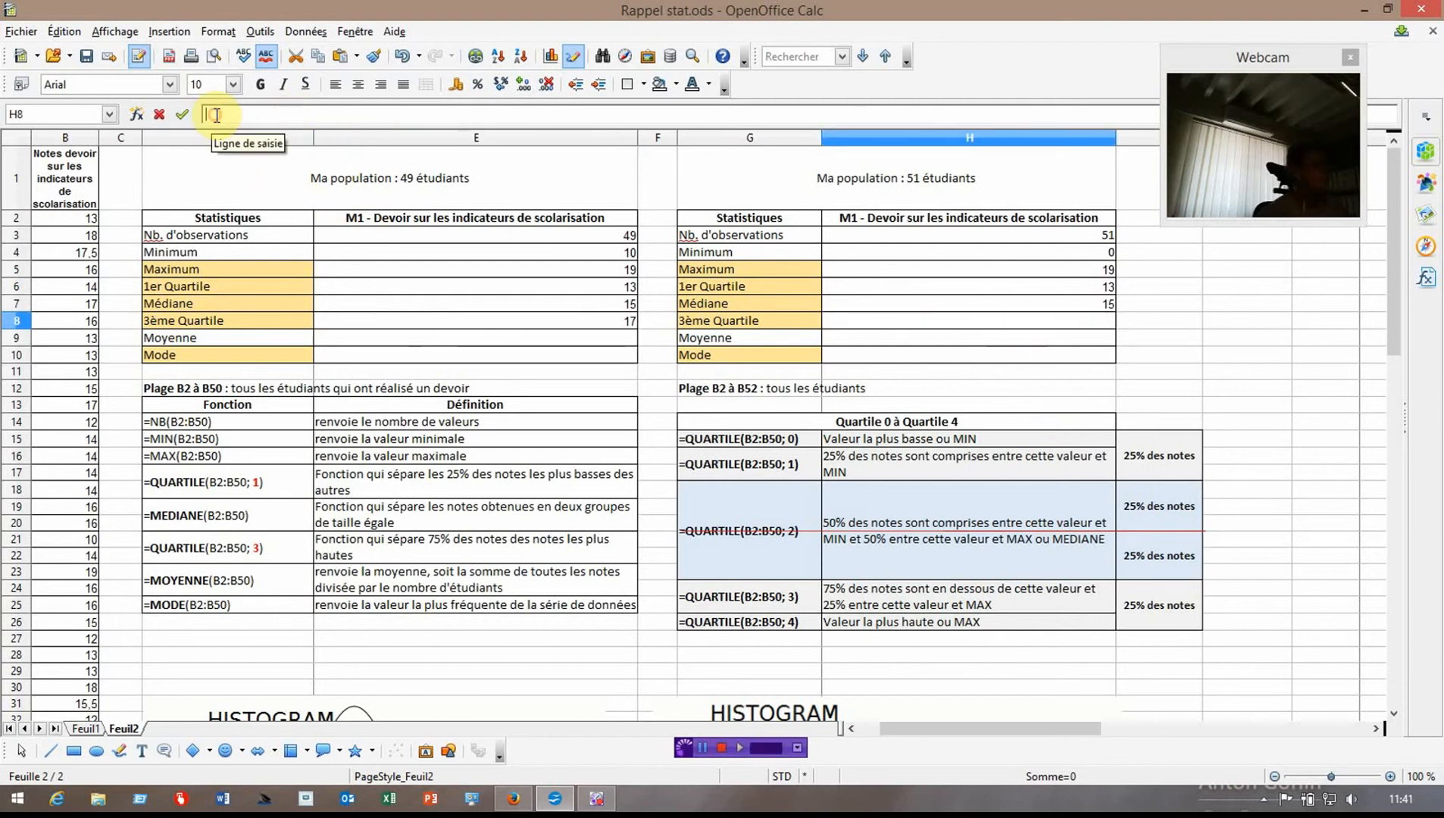
pyautogui.hotkey('ctrl', 'v')
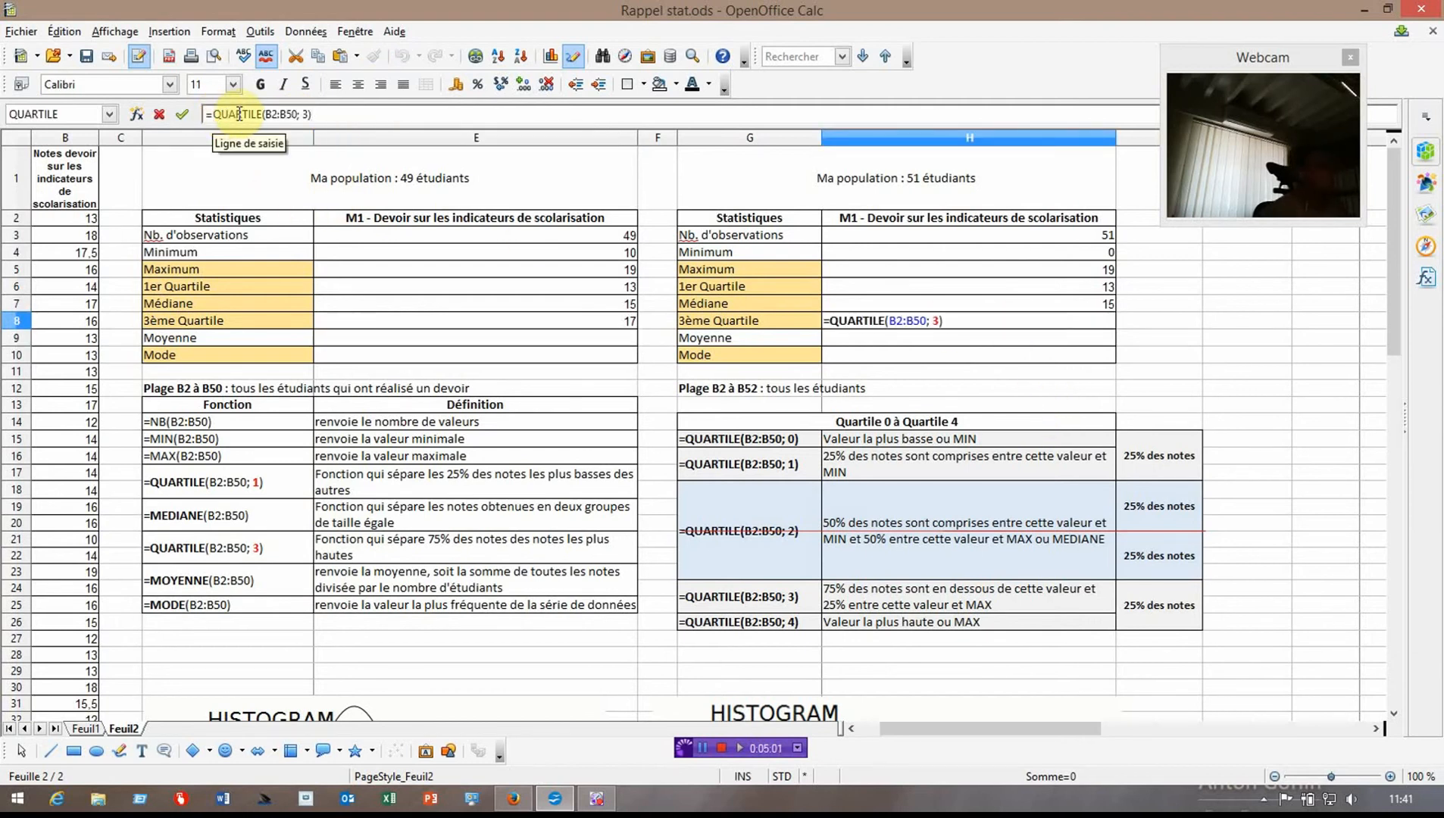
pyautogui.click(298, 113)
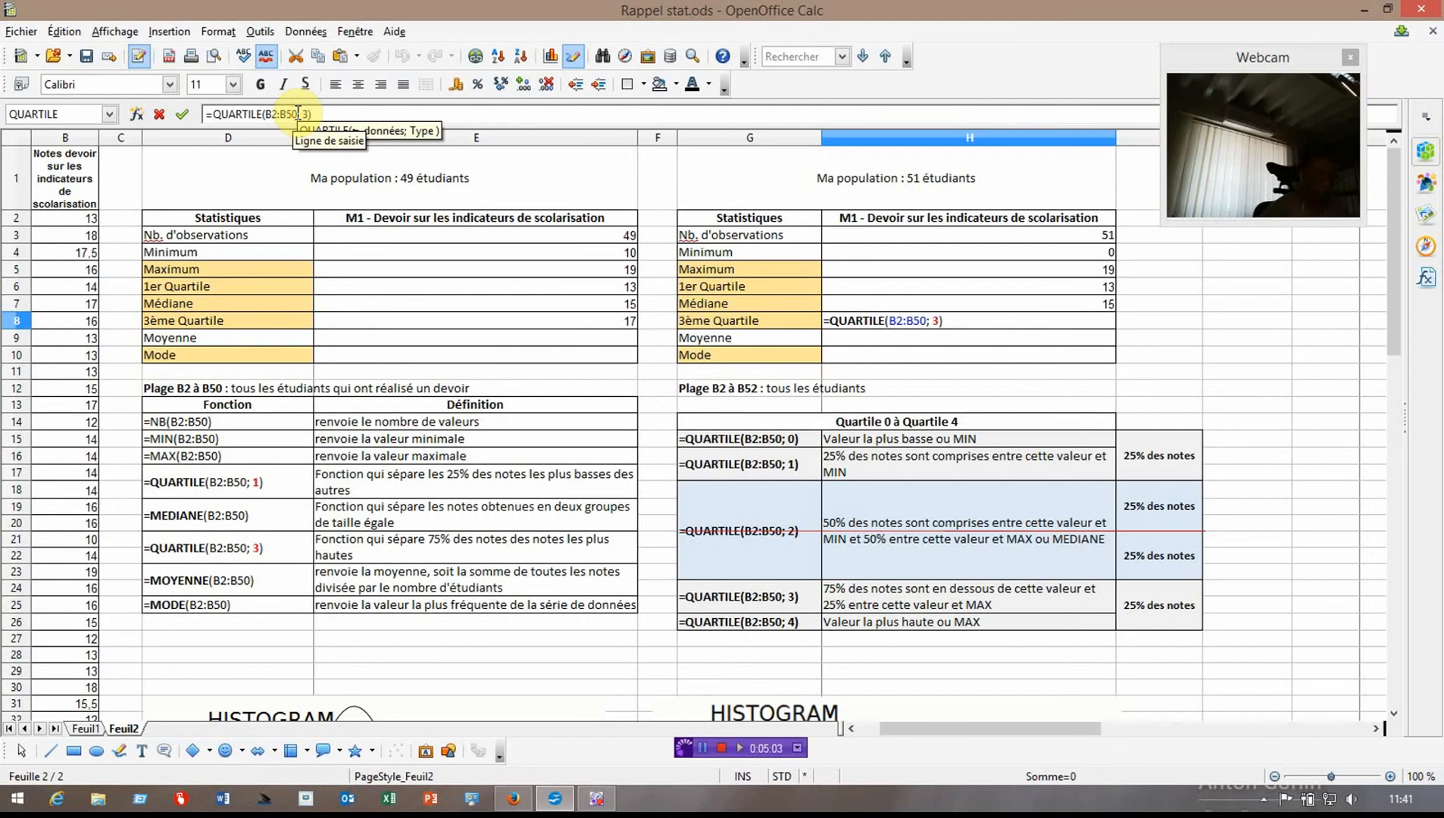
pyautogui.press('Return')
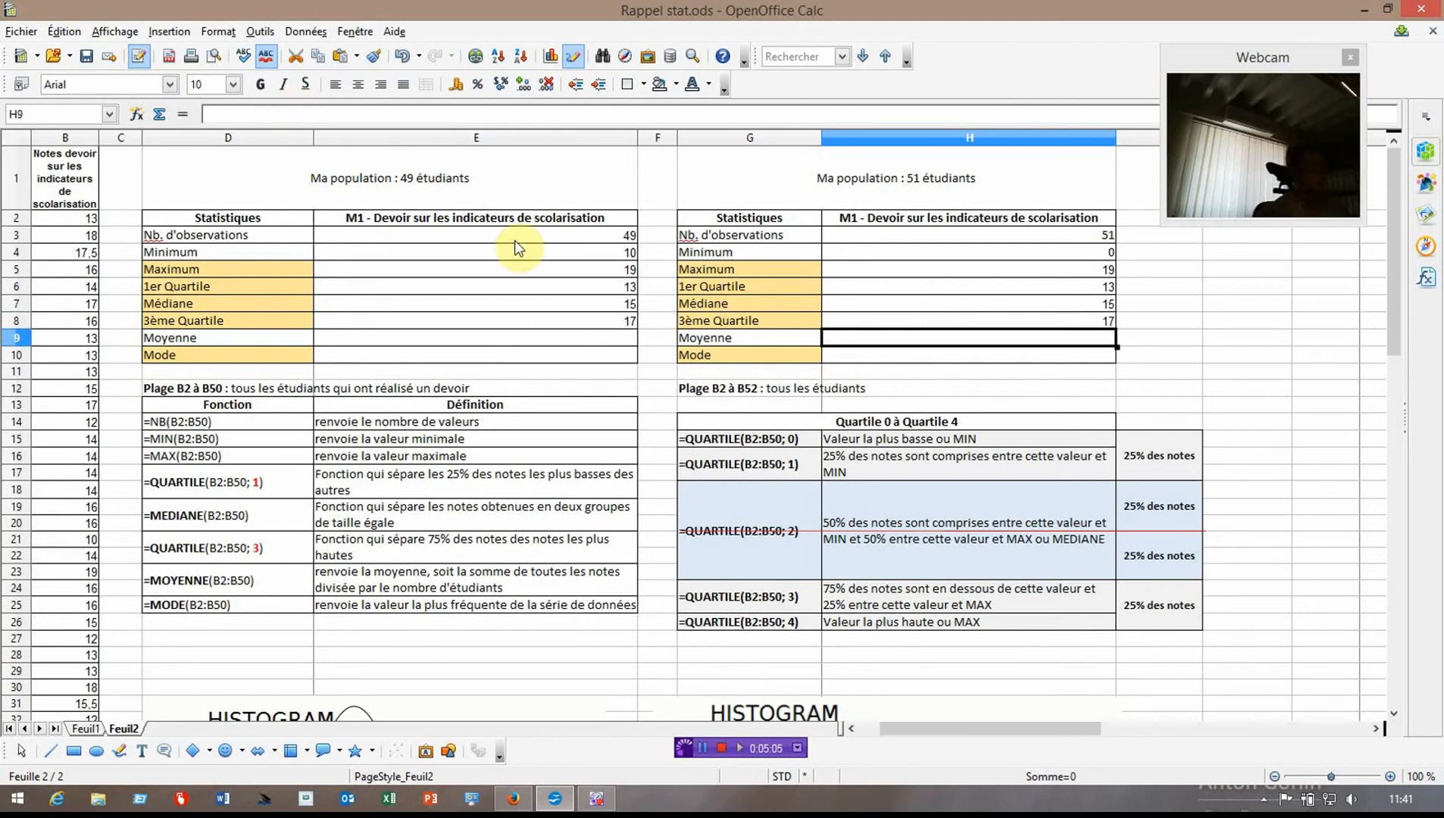
# - Copy the formula =MOYENNE(B2:B50) from the function table into cell E9, Moyenne for the 49-student population
pyautogui.click(173, 584)
pyautogui.click(311, 114)
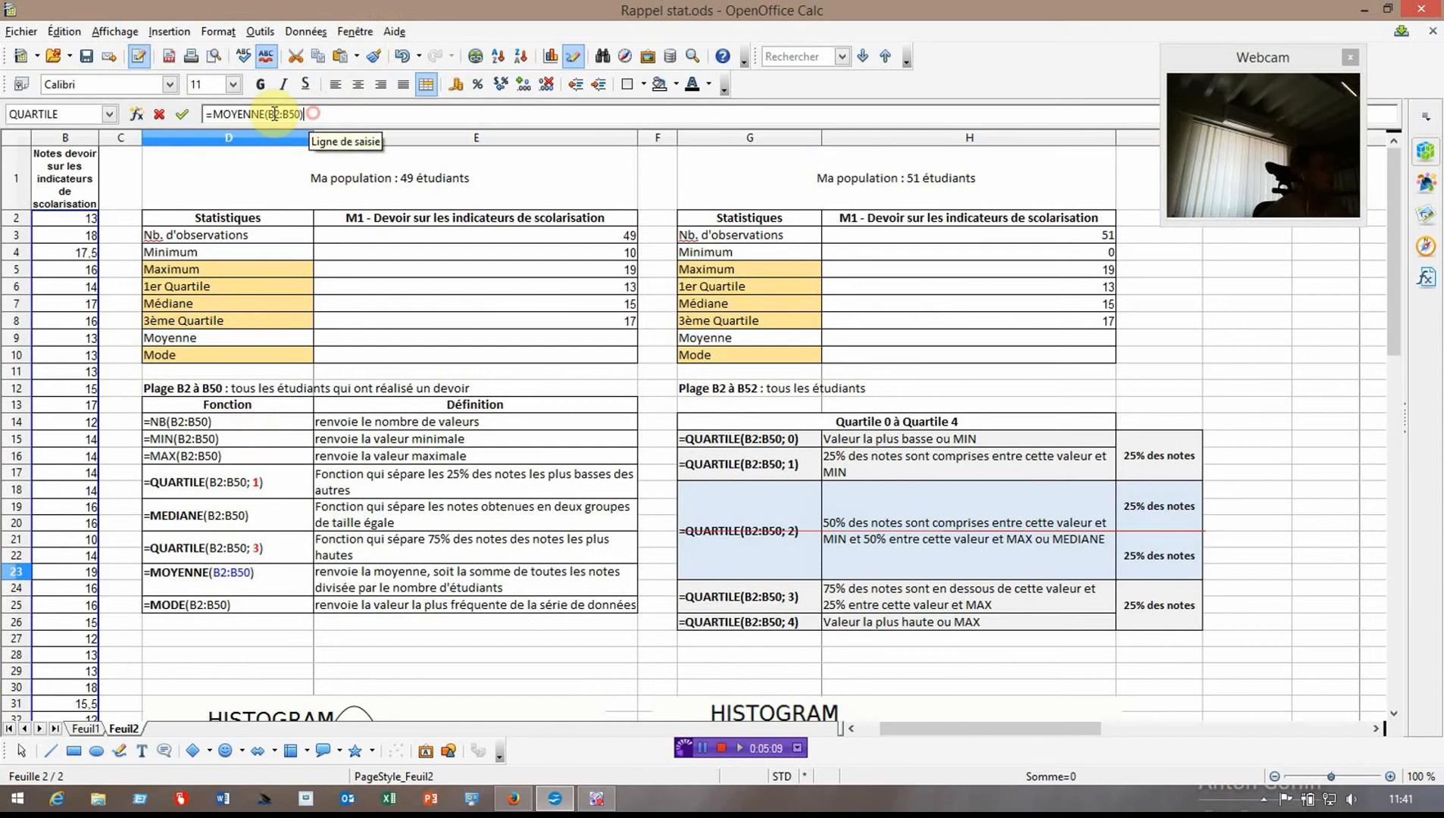
pyautogui.moveTo(304, 114); pyautogui.dragTo(193, 121)
pyautogui.hotkey('ctrl', 'c')
pyautogui.click(193, 119)
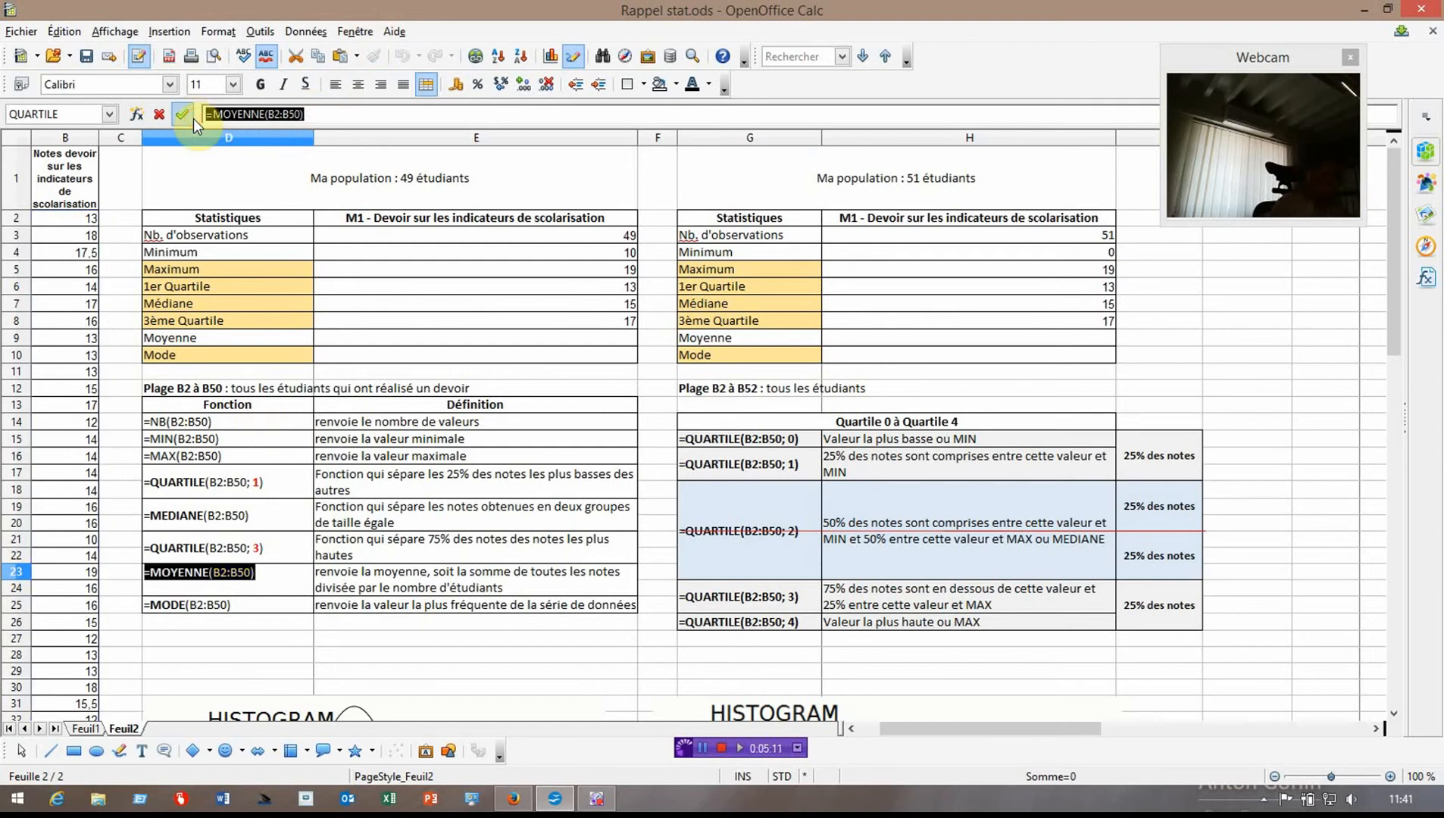
pyautogui.press('Return')
pyautogui.click(500, 339)
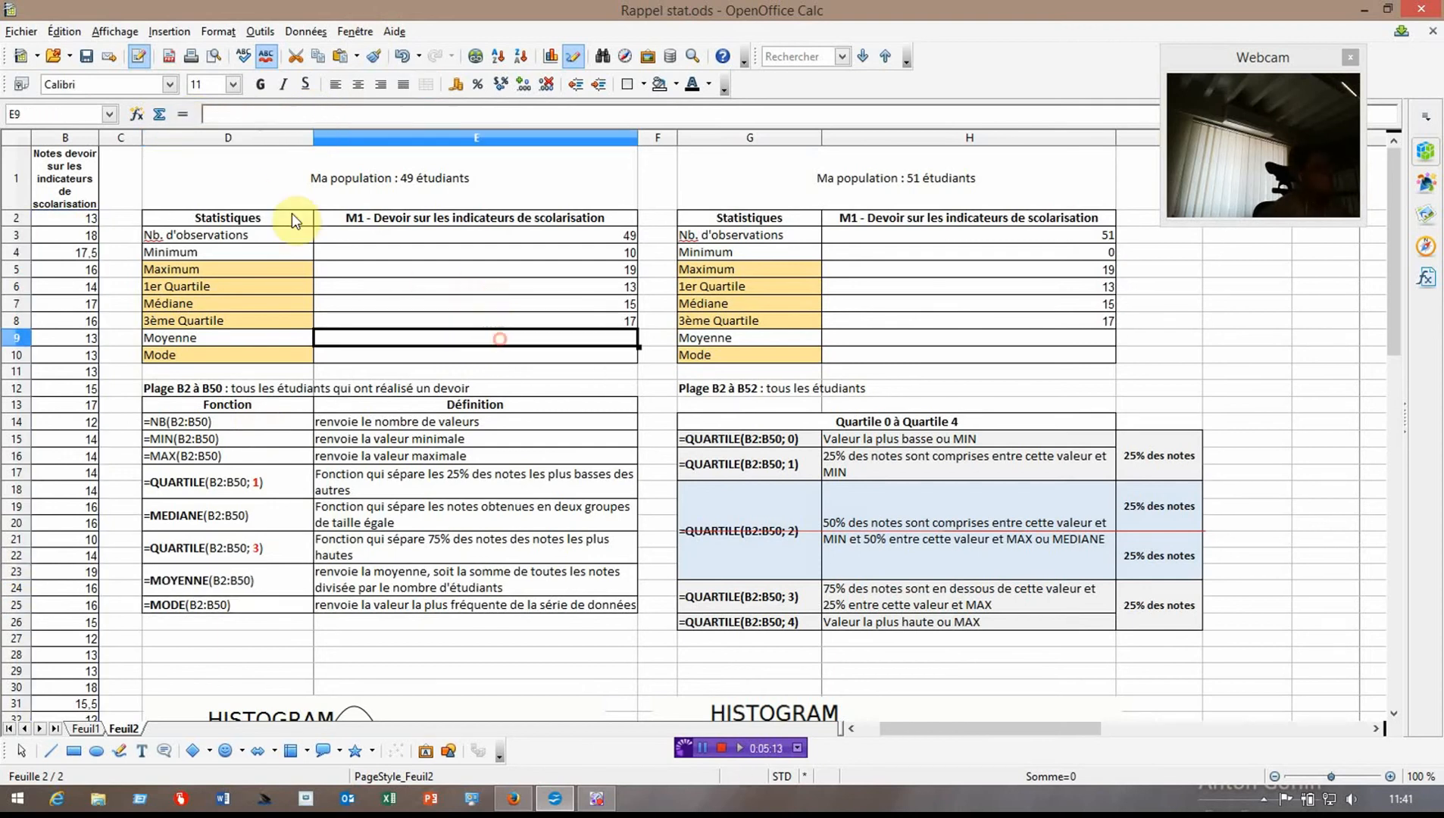
pyautogui.click(227, 113)
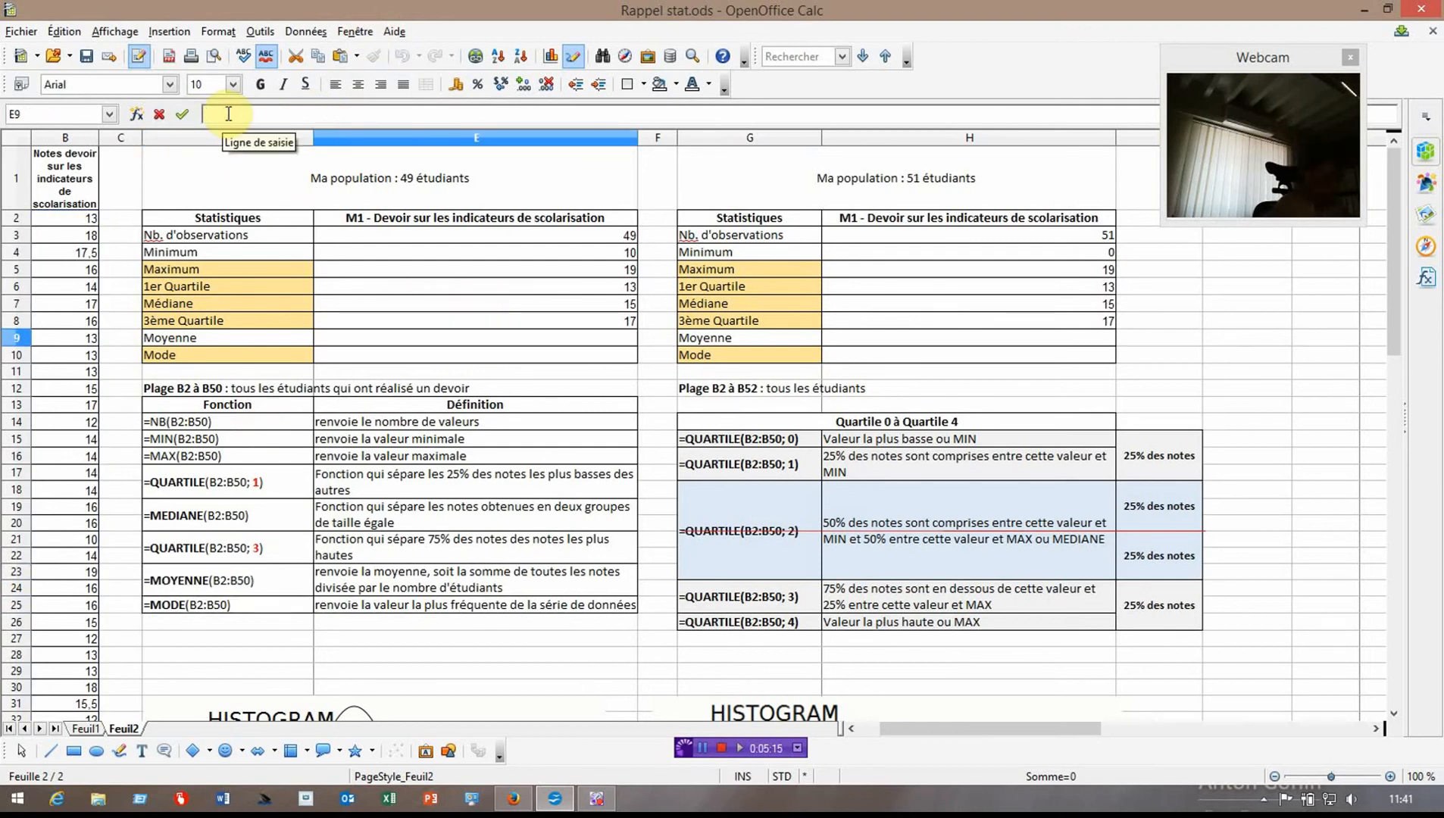
pyautogui.hotkey('ctrl', 'v')
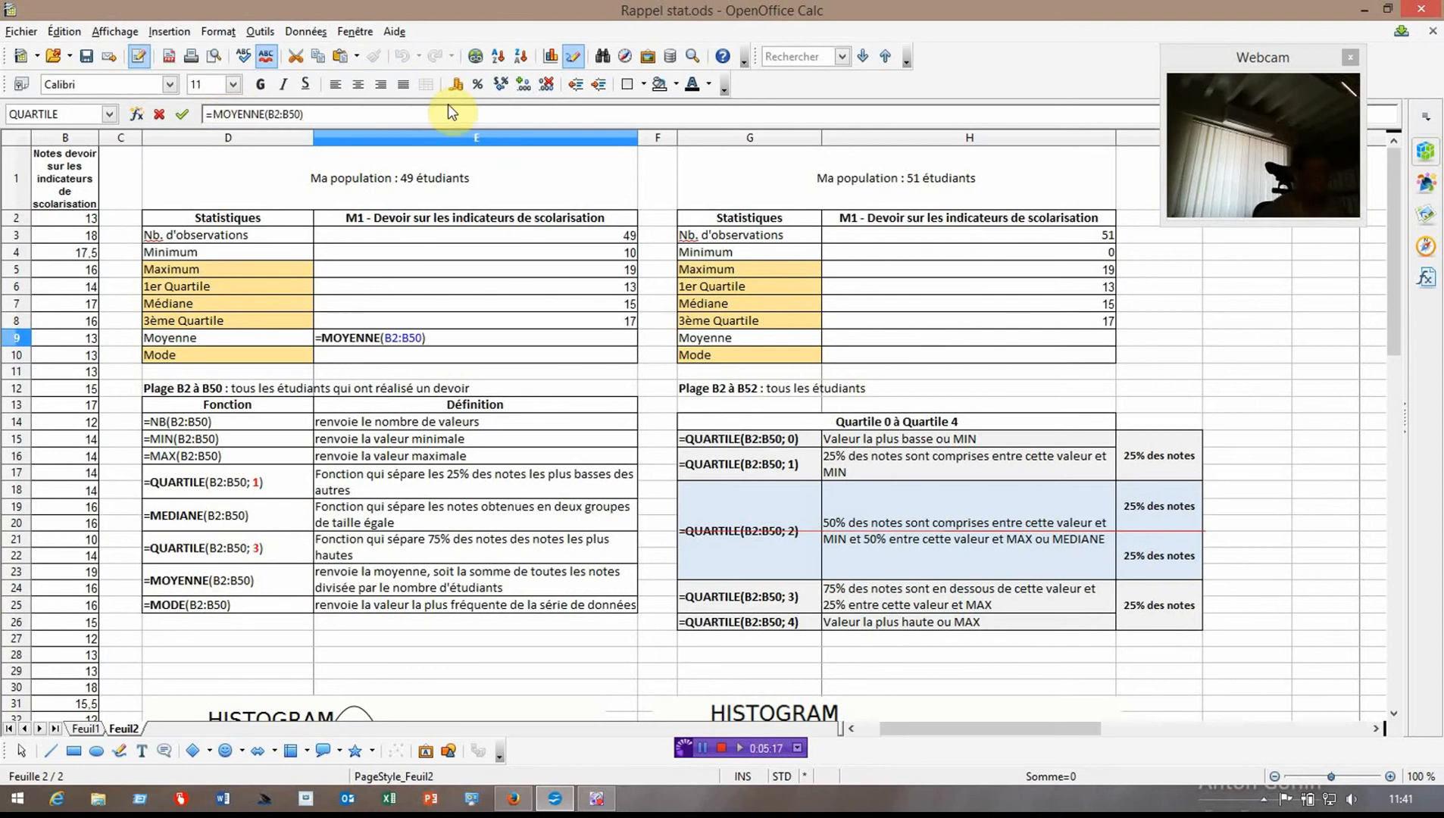
pyautogui.press('Return')
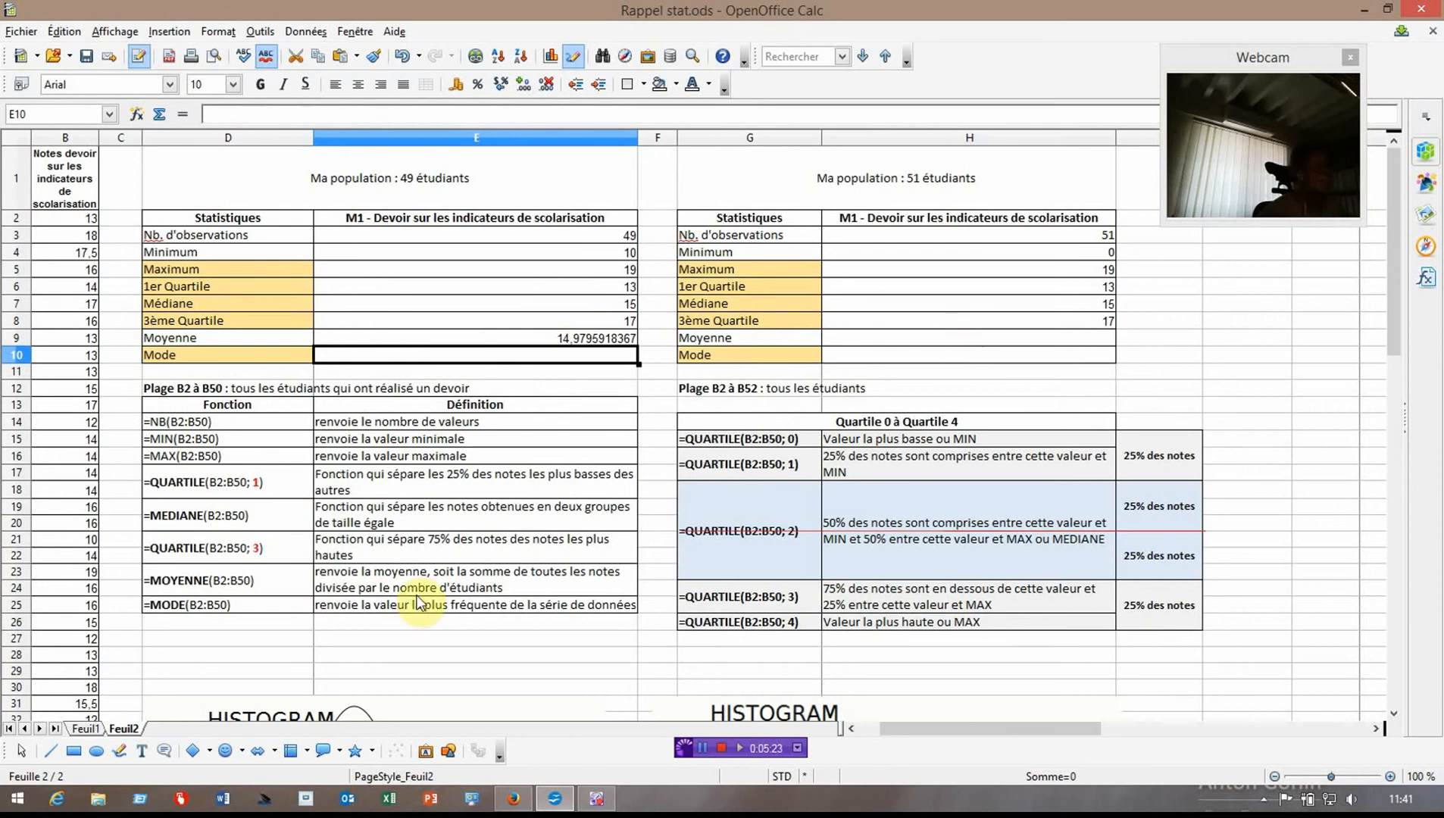
# - Enter =MOYENNE(B2:B52) in cell H9, Moyenne for the 51-student population, by reusing the copied formula with the extended range
pyautogui.click(952, 340)
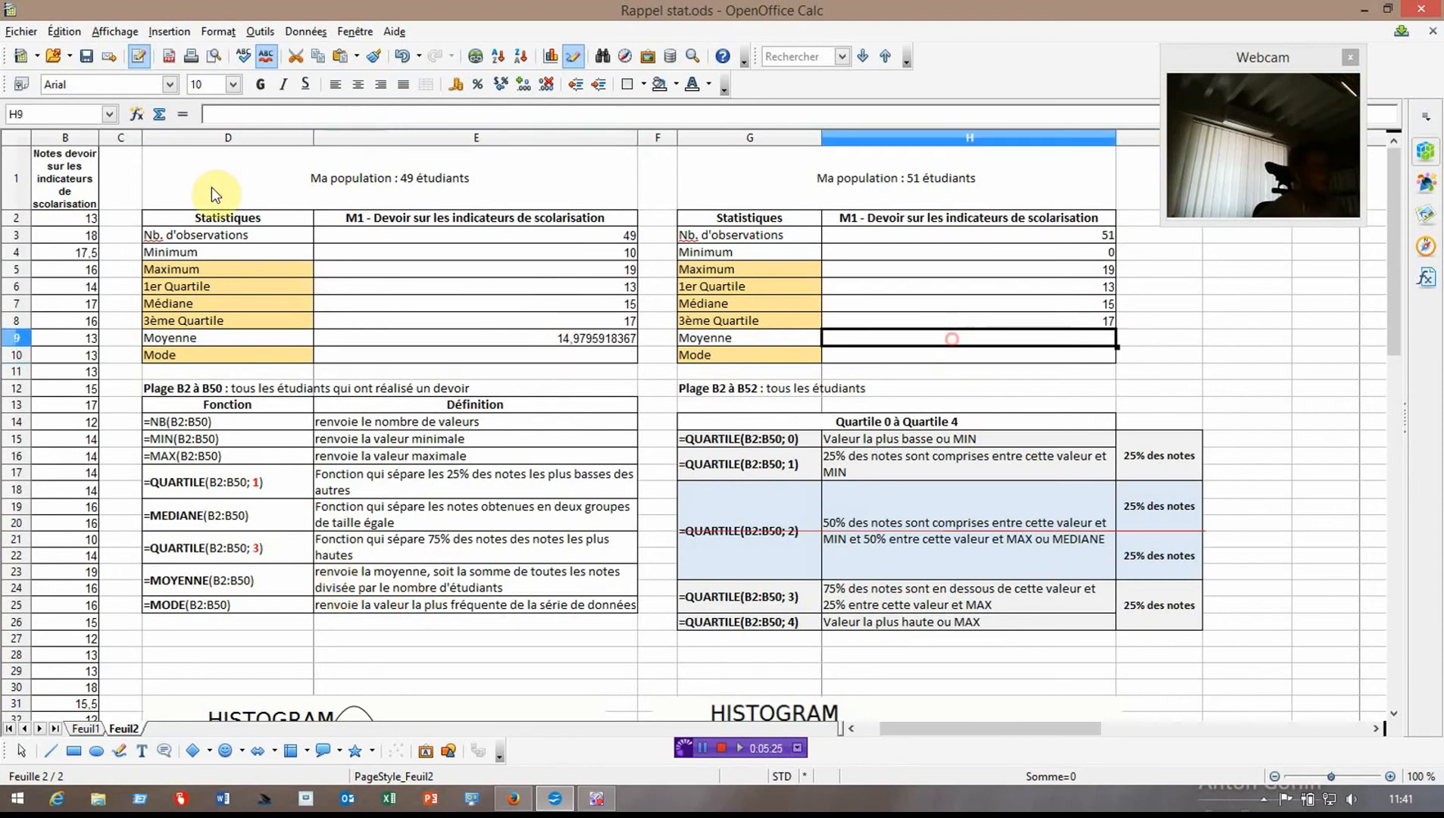
pyautogui.click(219, 114)
pyautogui.hotkey('ctrl', 'v')
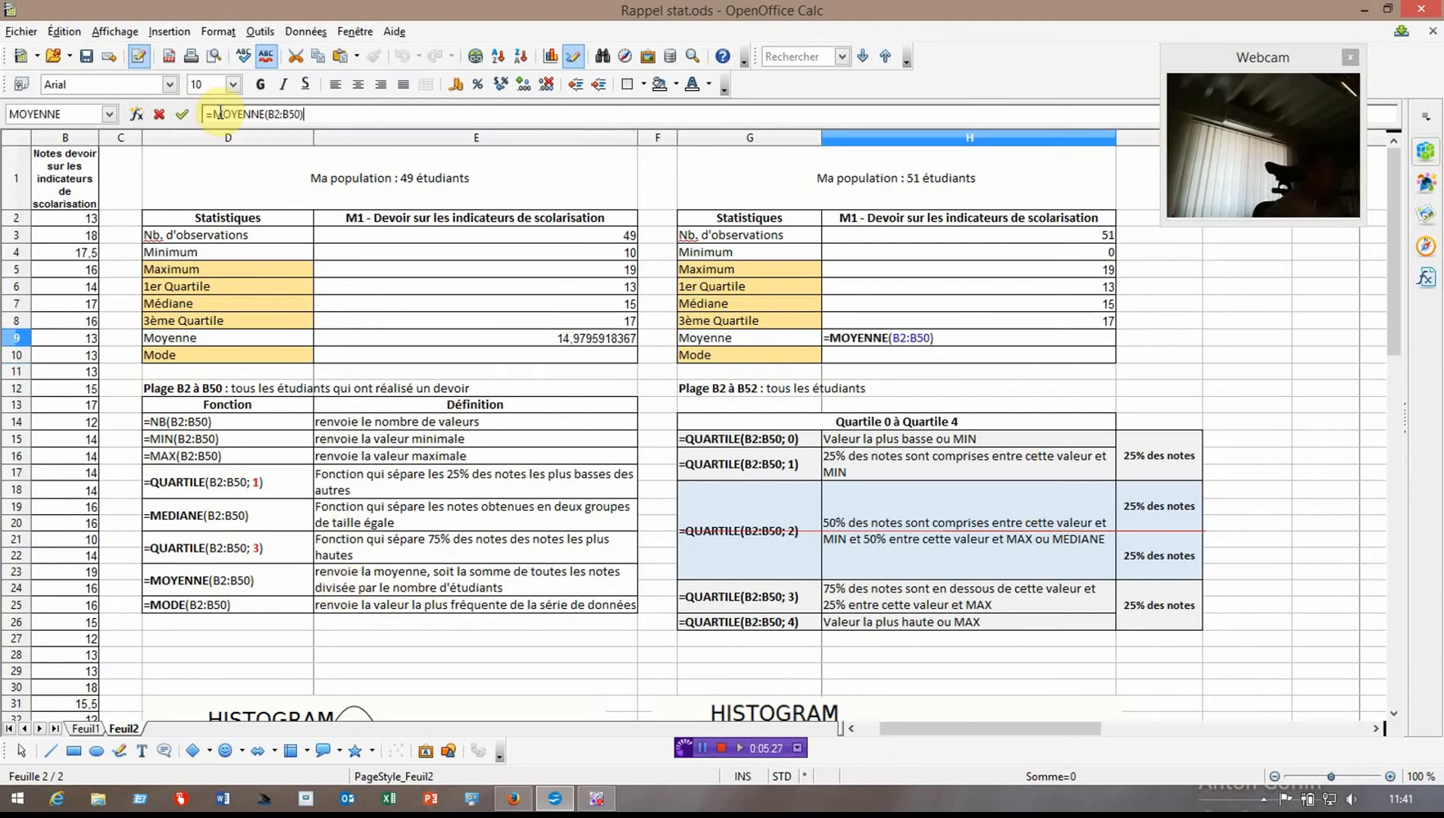
pyautogui.click(300, 113)
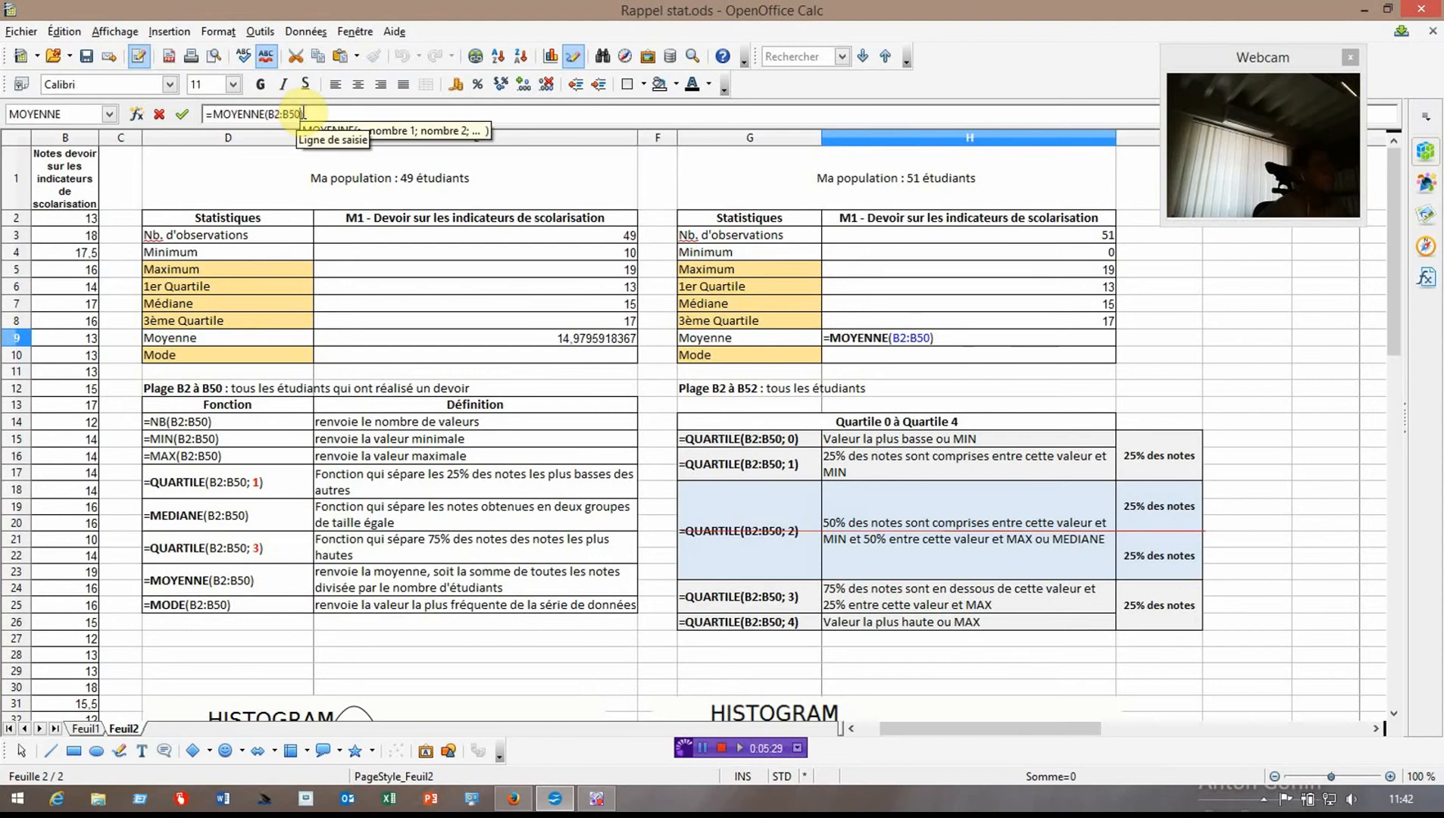
pyautogui.press('BackSpace')
pyautogui.write('2')
pyautogui.press('Return')
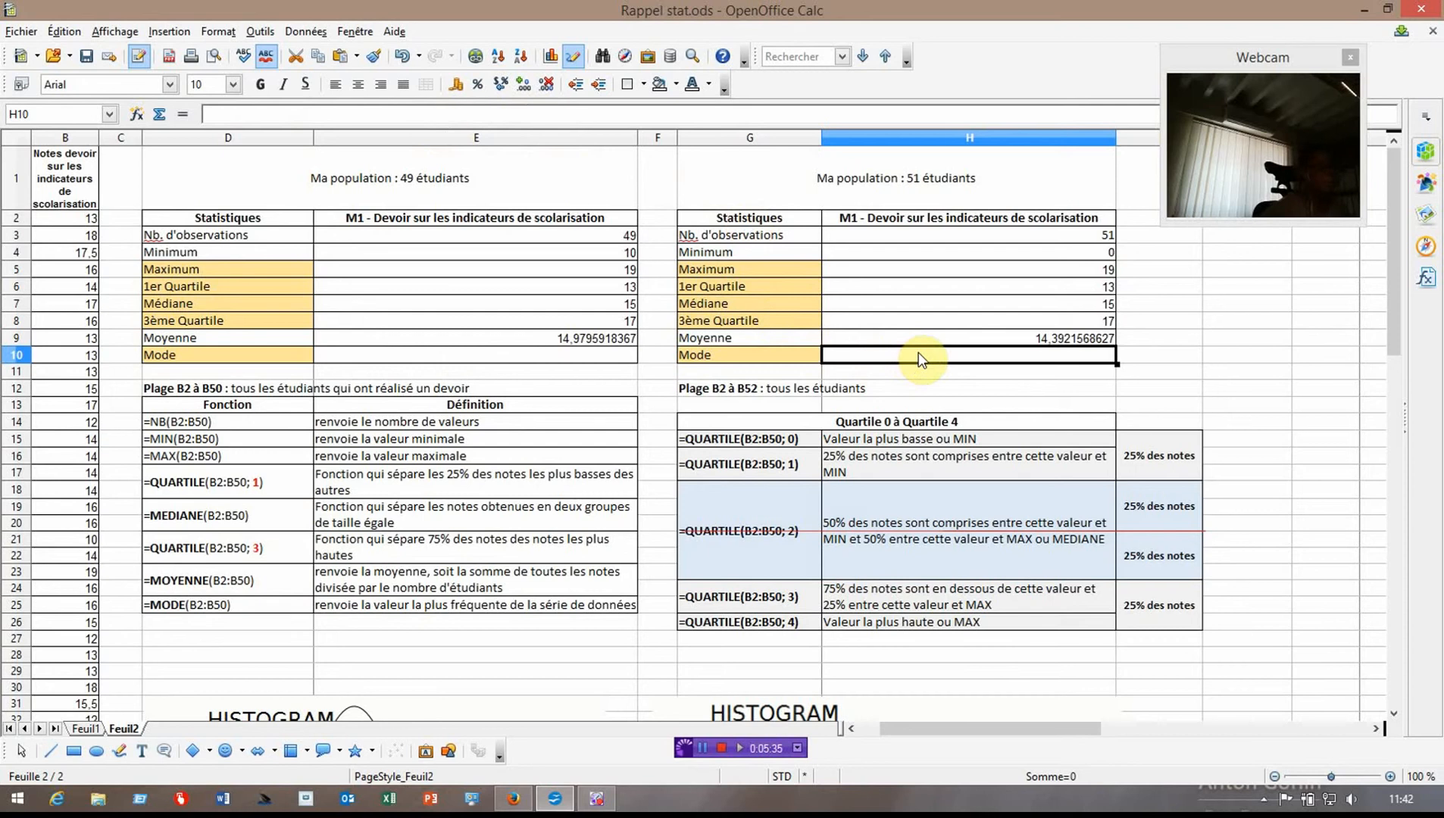
# - Copy the formula =MODE(B2:B50) from the function table into cell E10, Mode for the 49-student population
pyautogui.click(245, 606)
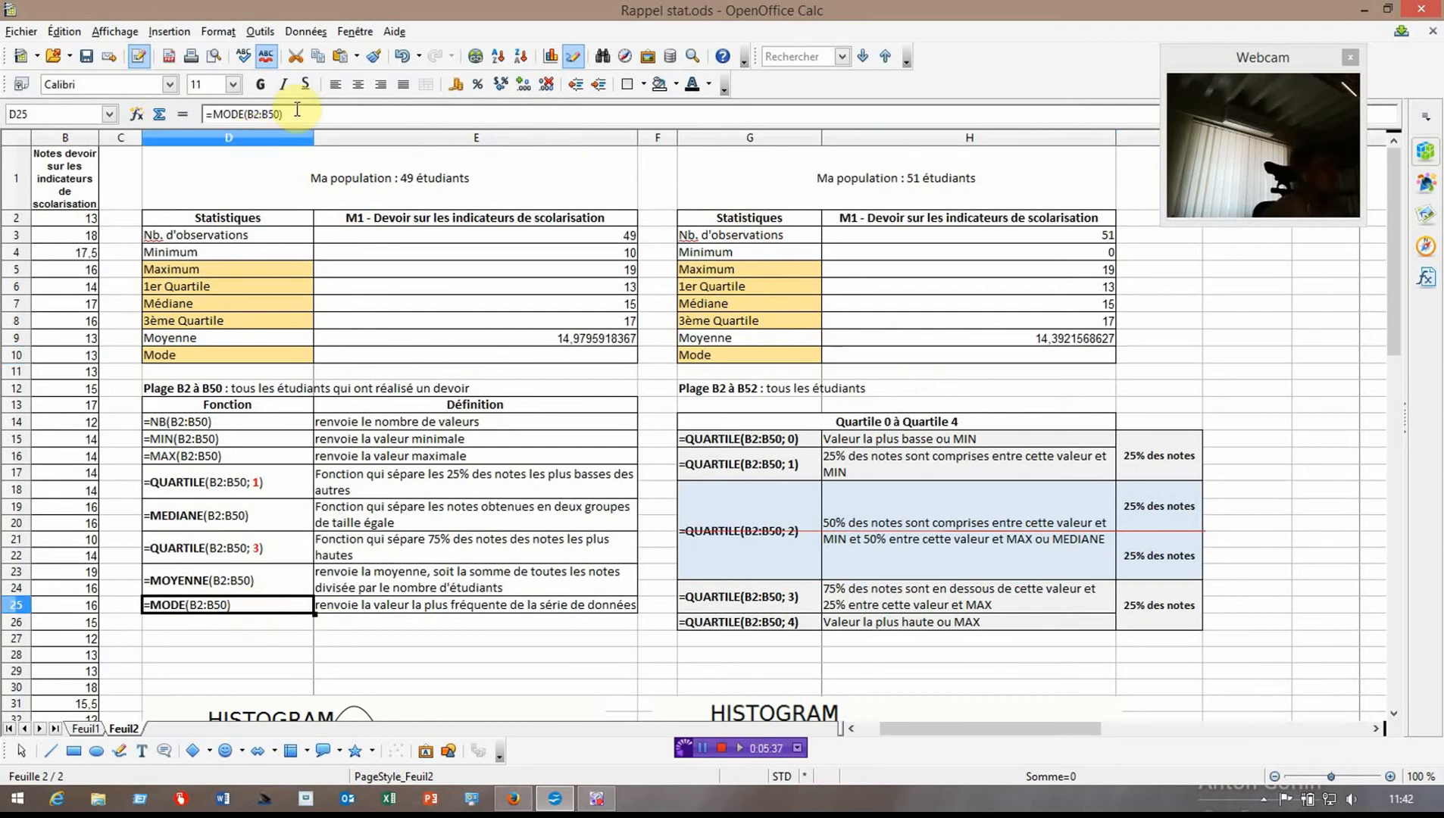
pyautogui.moveTo(297, 111); pyautogui.dragTo(207, 115)
pyautogui.hotkey('ctrl', 'c')
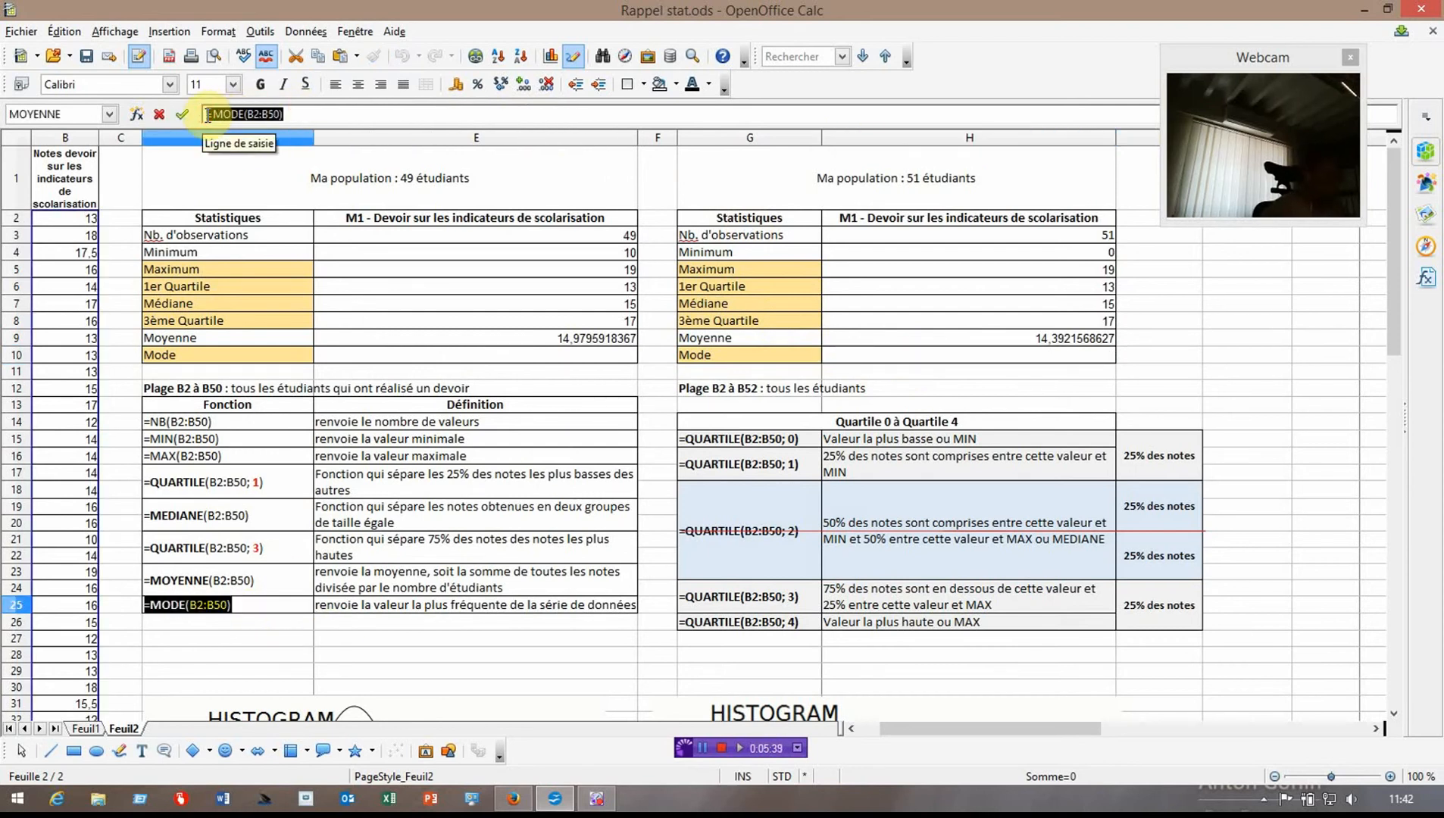
pyautogui.press('Escape')
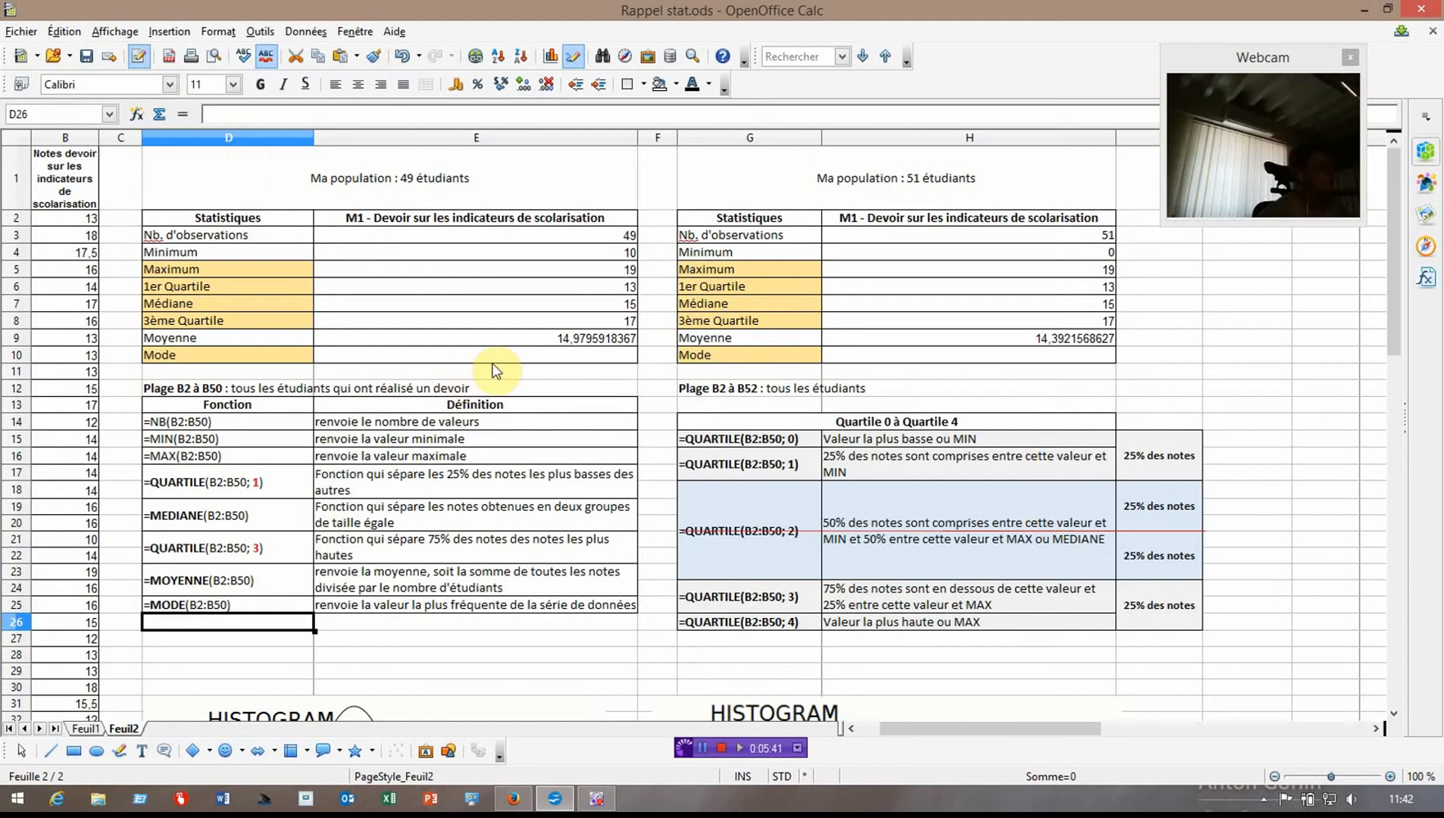
pyautogui.click(489, 354)
pyautogui.click(207, 113)
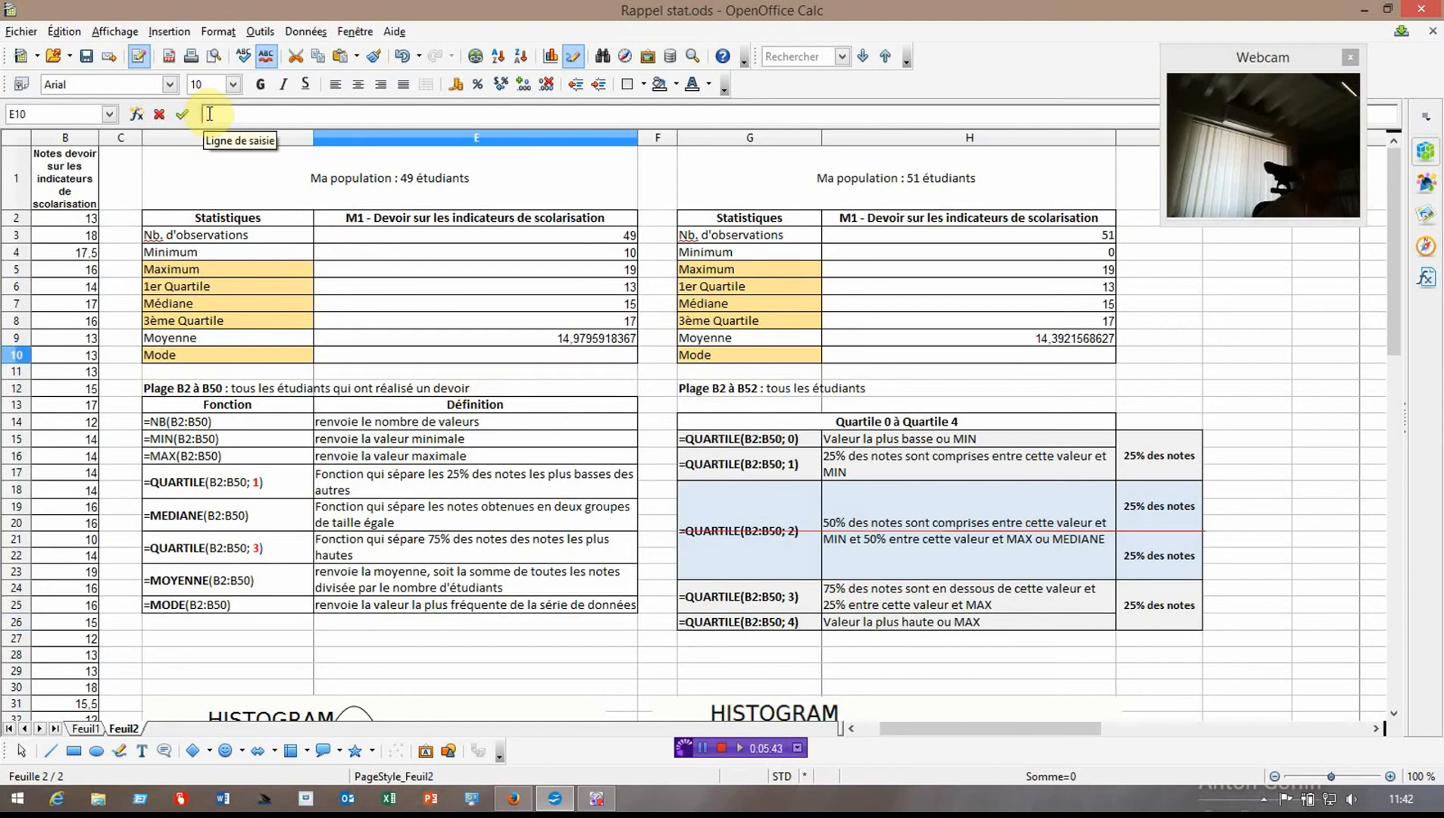
pyautogui.hotkey('ctrl', 'v')
pyautogui.press('Return')
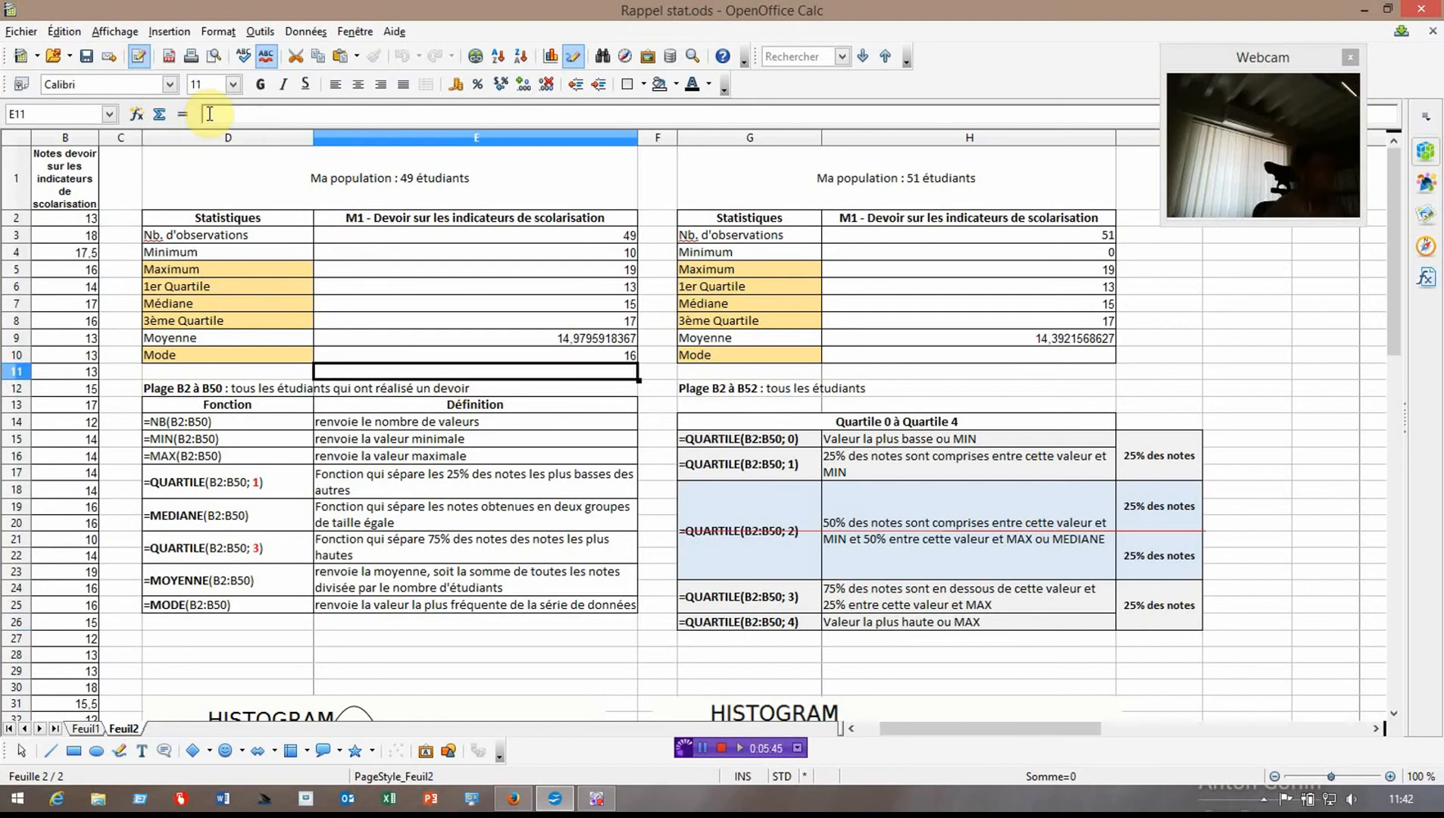
# - Enter =MODE(B2:B52) in cell H10, Mode for the 51-student population, by reusing the copied formula with the extended range
pyautogui.click(1019, 353)
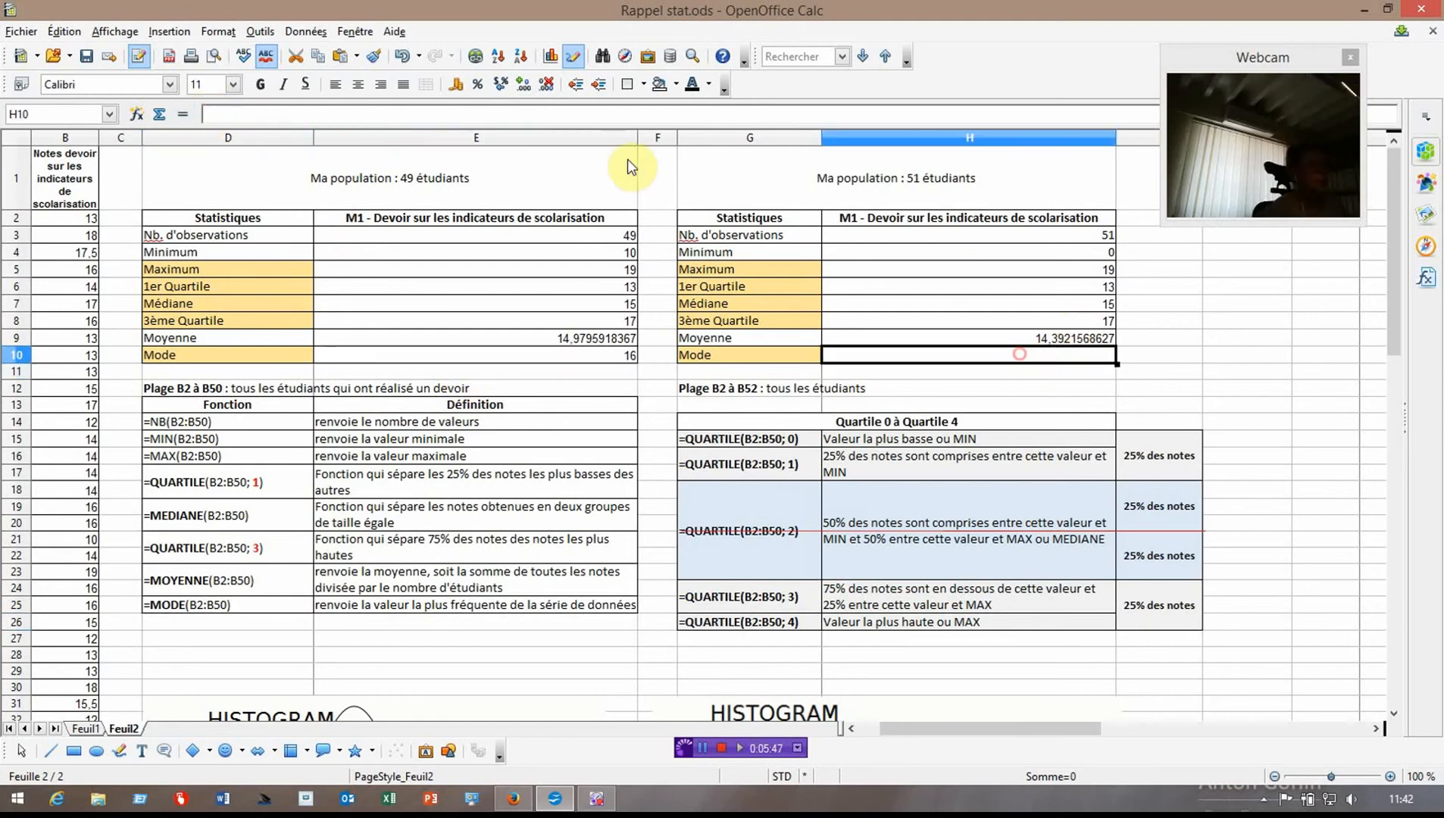
pyautogui.click(231, 114)
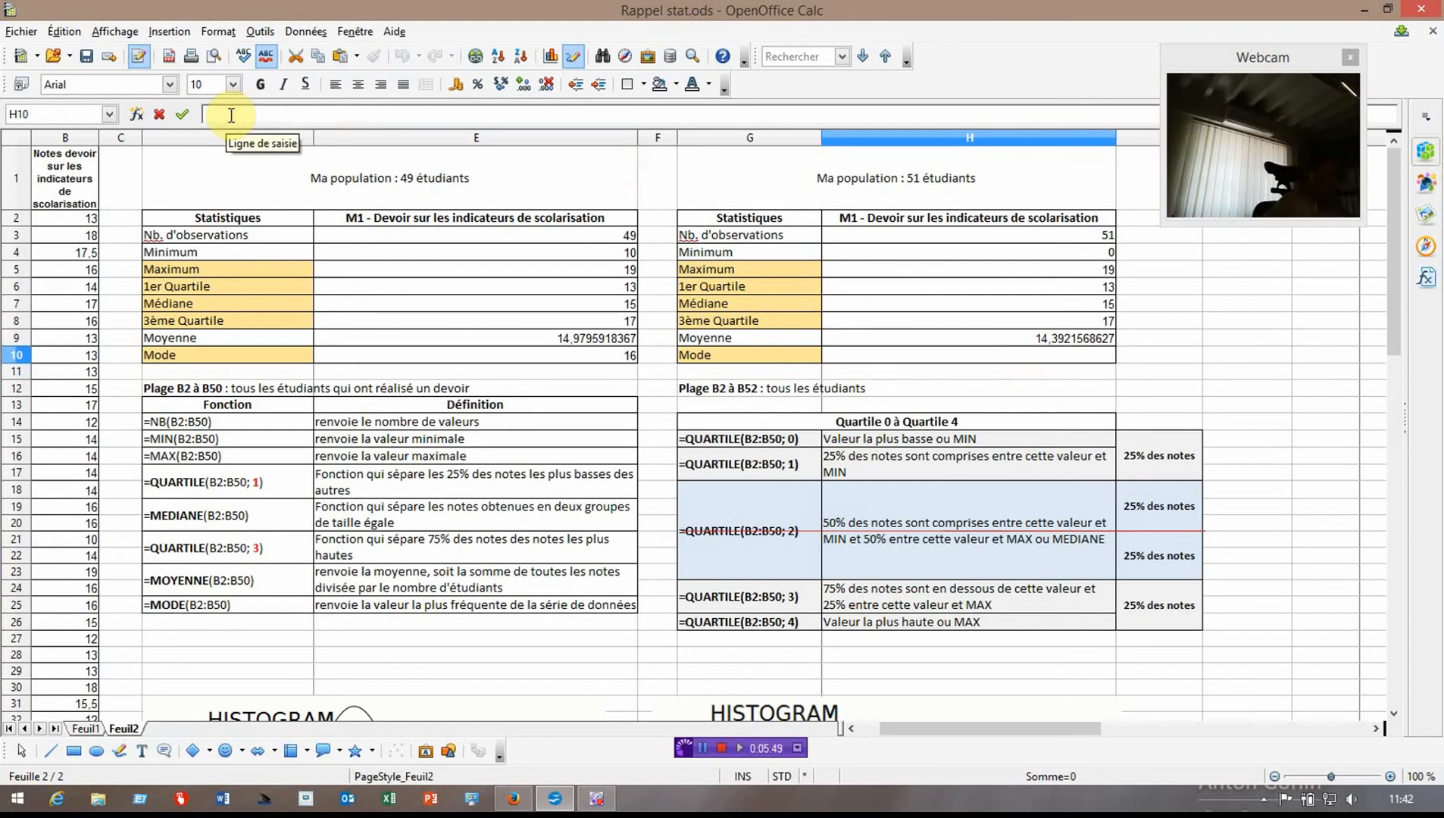
pyautogui.hotkey('ctrl', 'v')
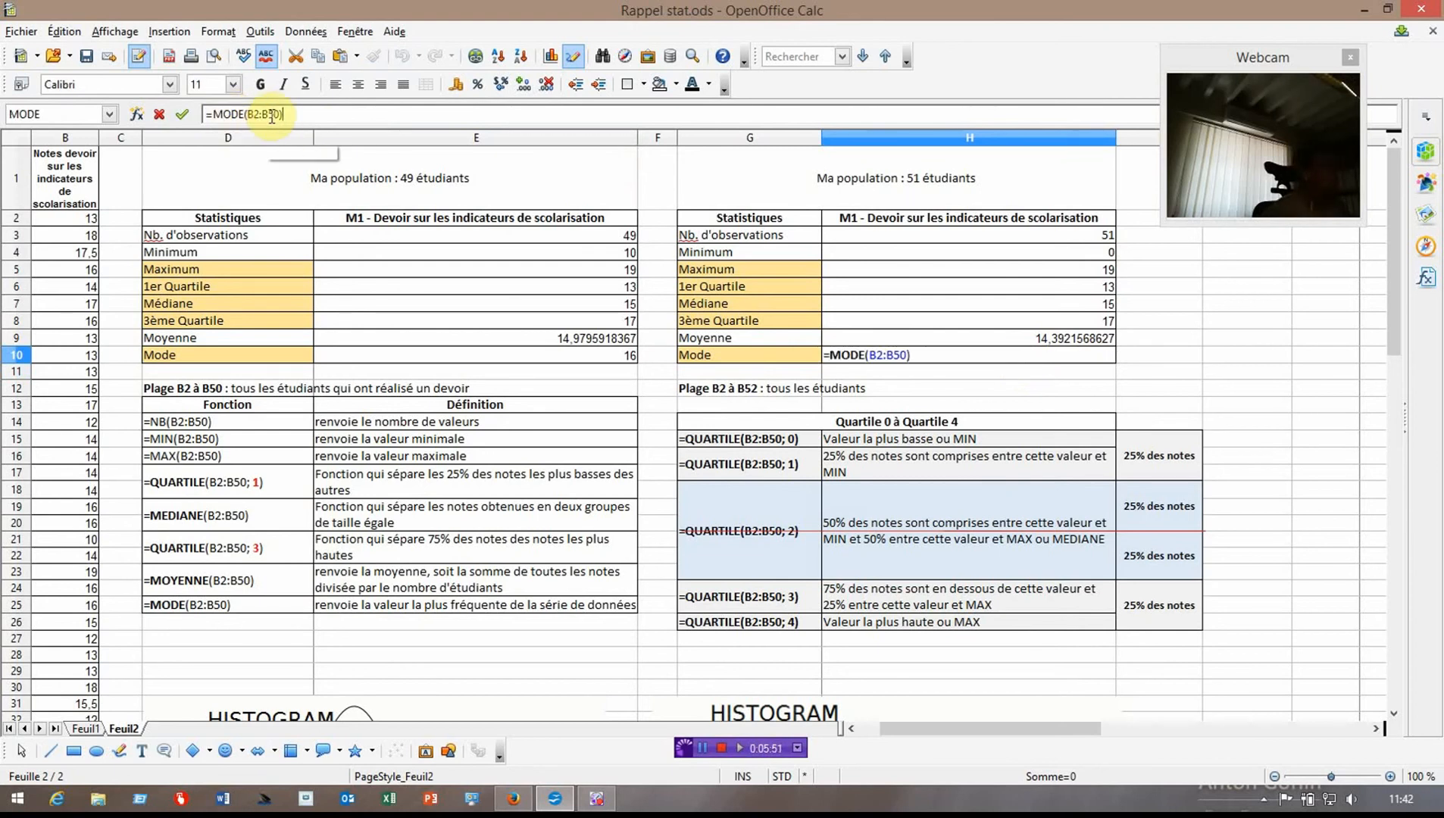
pyautogui.press('BackSpace')
pyautogui.write('2')
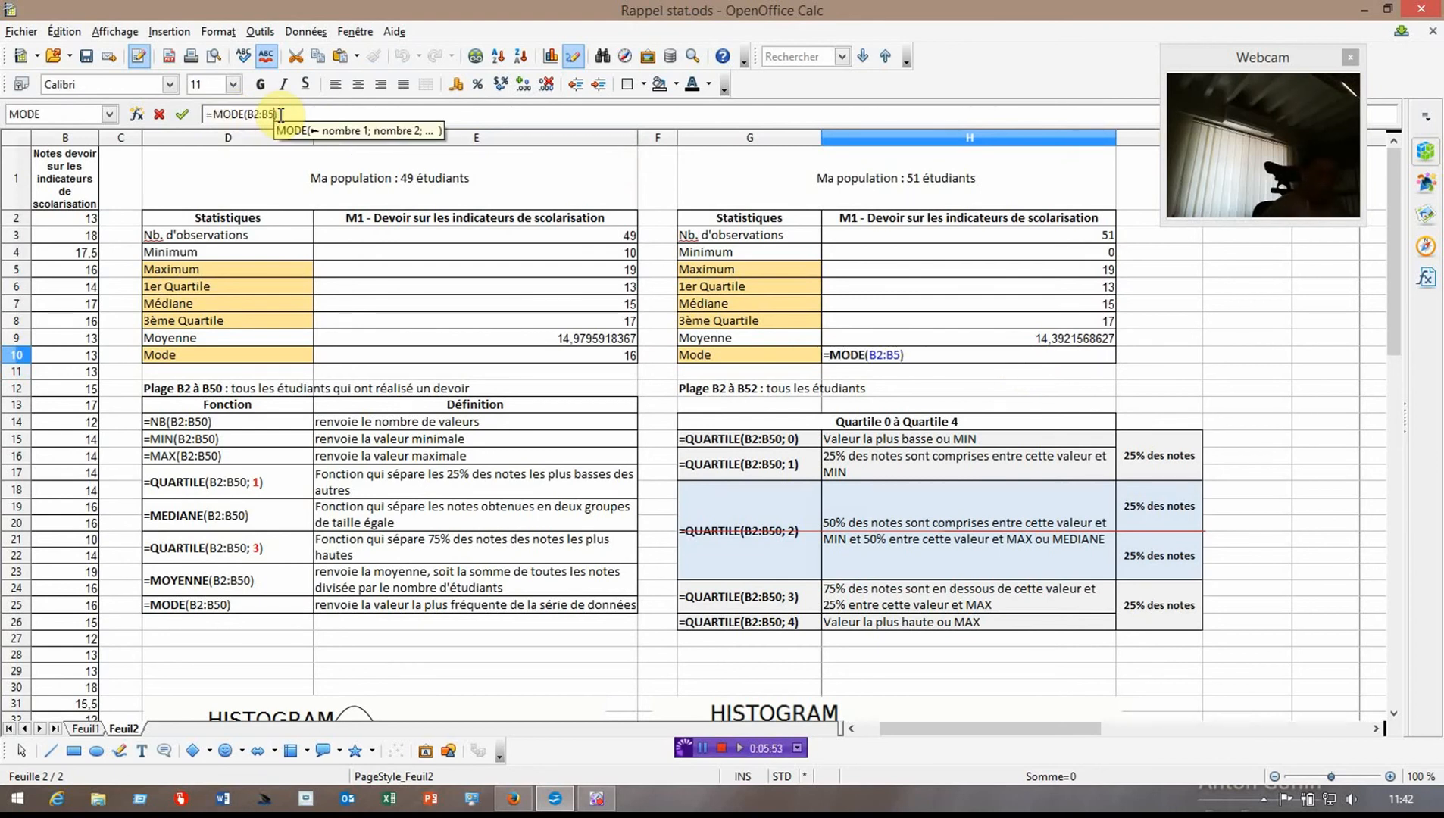
pyautogui.press('Return')
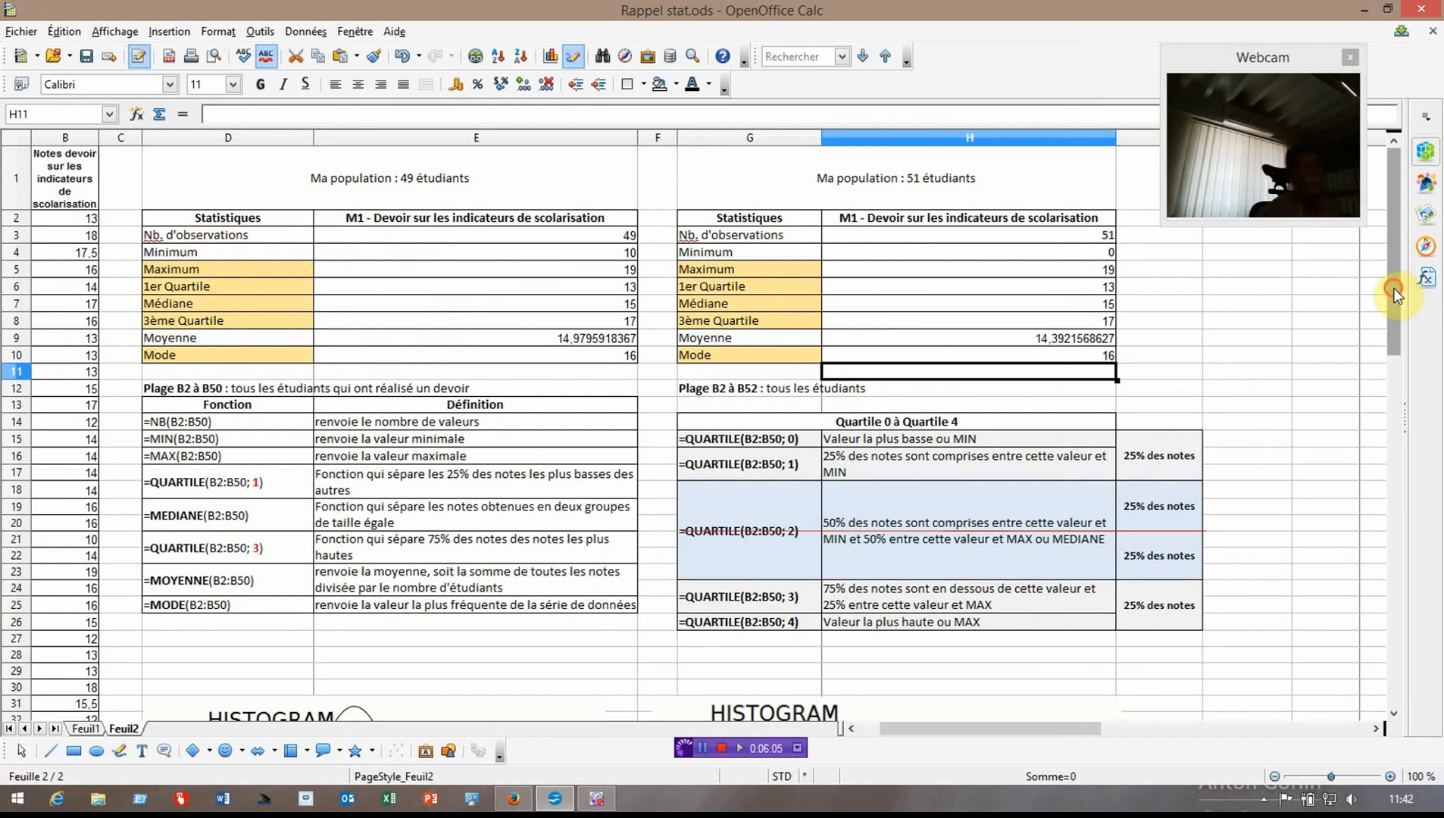
# - Examine the two histograms below the tables to compare the grade distributions of both populations
pyautogui.moveTo(1394, 289); pyautogui.dragTo(1390, 444)
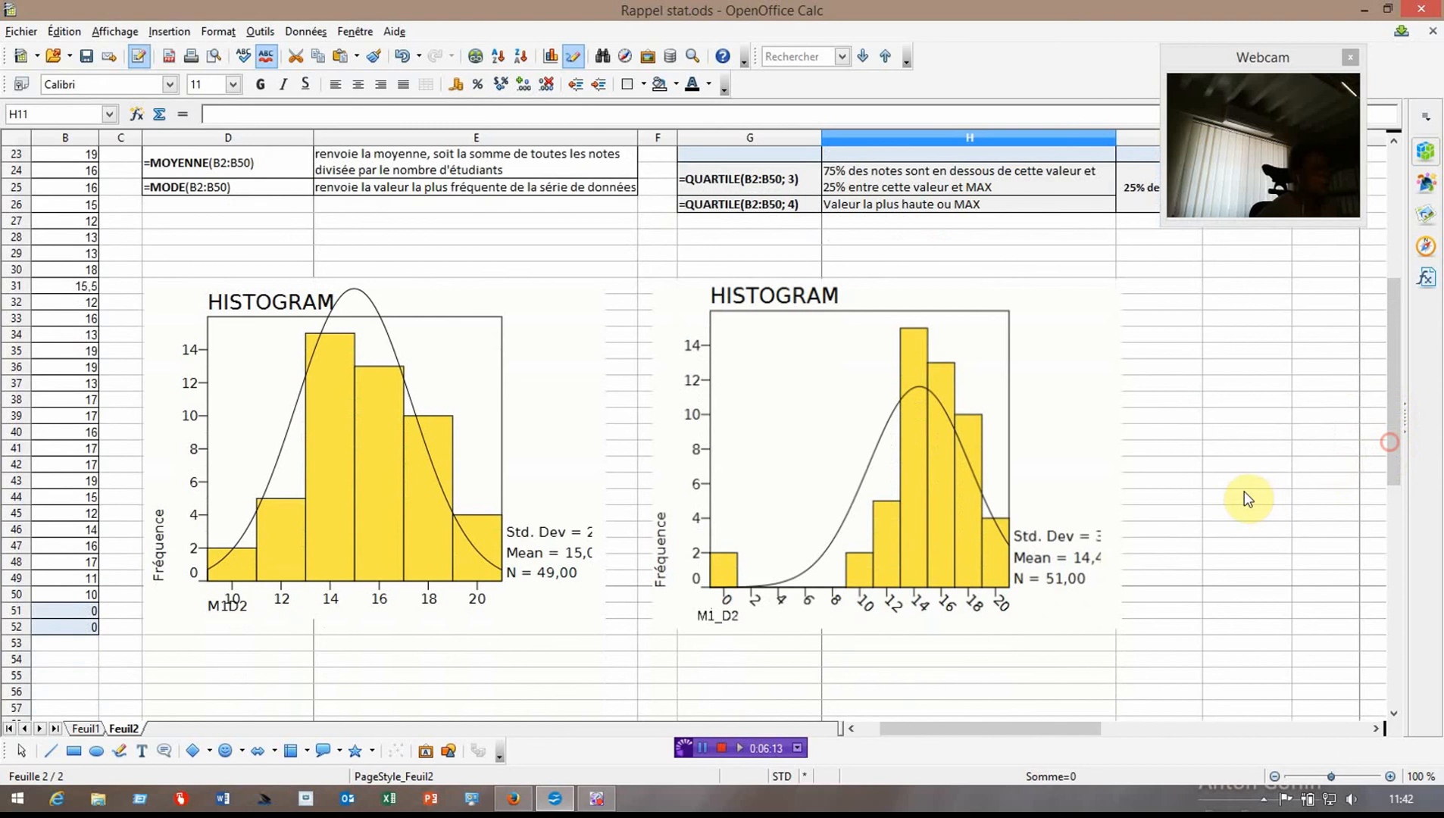